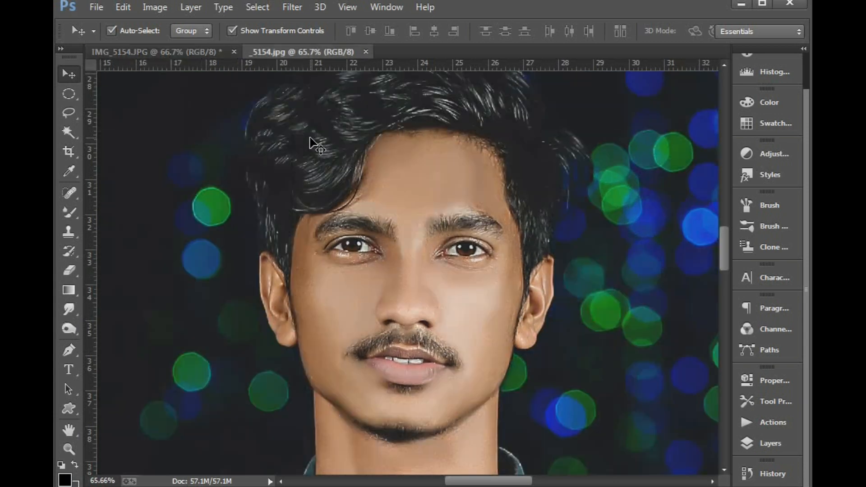
# Close the retouched _5154.jpg document and examine the unretouched facial skin in IMG_5154.JPG
pyautogui.click(365, 52)
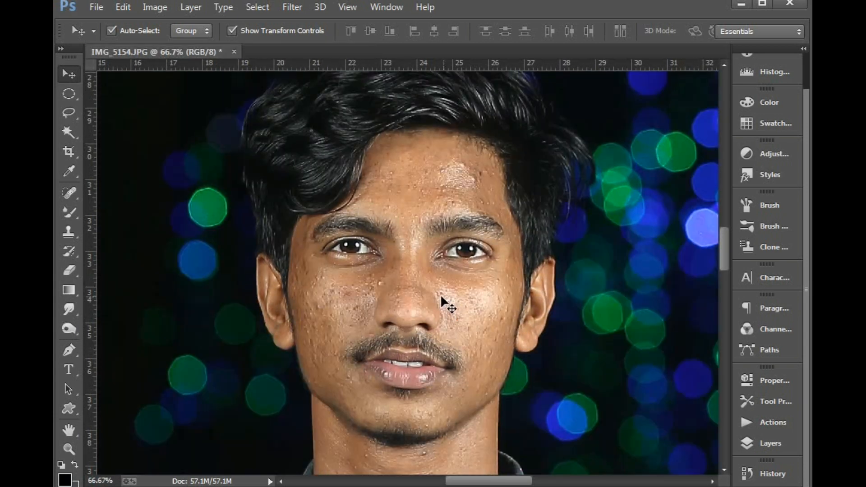
pyautogui.moveTo(242, 155); pyautogui.dragTo(577, 401)
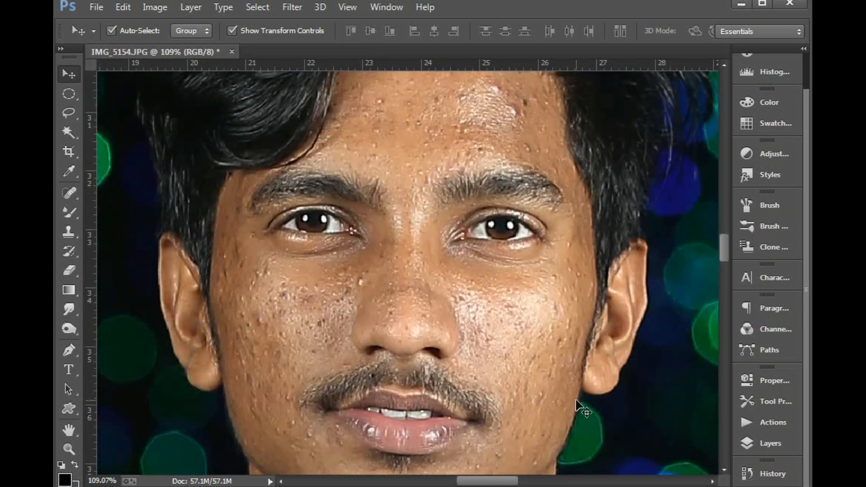
pyautogui.hotkey('ctrl', '+')
pyautogui.hotkey('ctrl', '+')
pyautogui.hotkey('ctrl', '-')
pyautogui.hotkey('ctrl', '-')
pyautogui.hotkey('ctrl', '-')
pyautogui.hotkey('ctrl', '-')
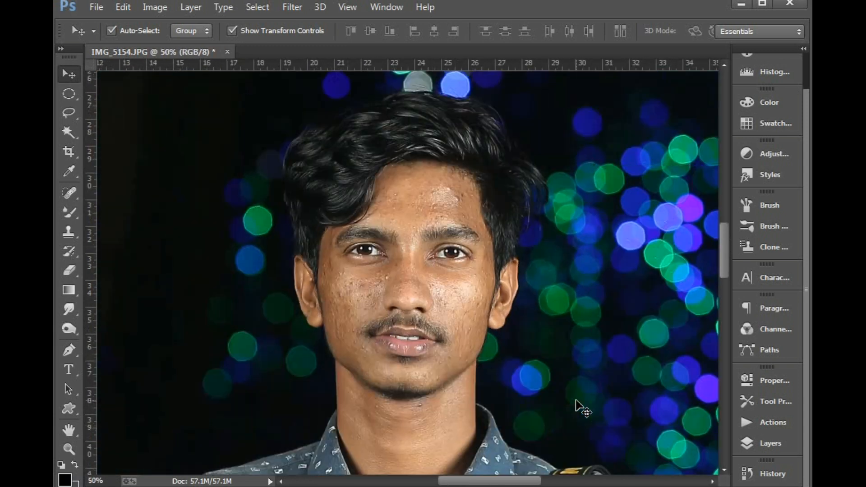
pyautogui.hotkey('ctrl', '+')
# Brighten the photo with a Curves adjustment on the RGB channel, raising the midtones from input 118 to output 135
pyautogui.click(96, 6)
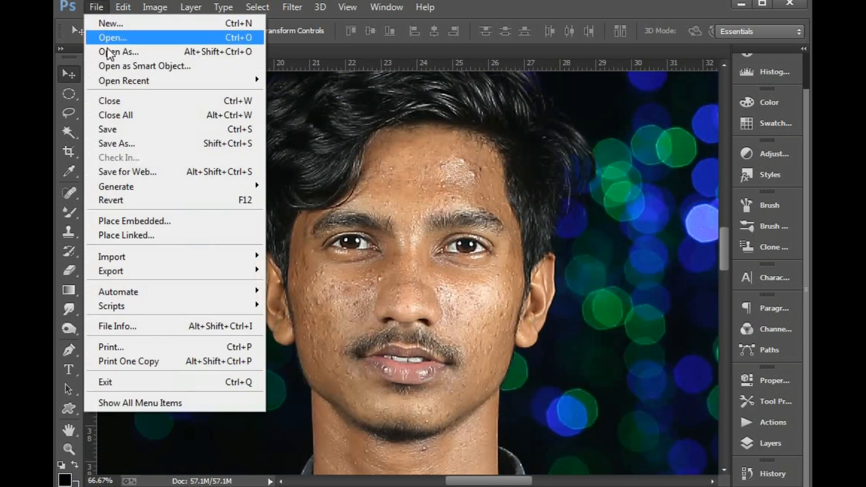
pyautogui.moveTo(122, 6)
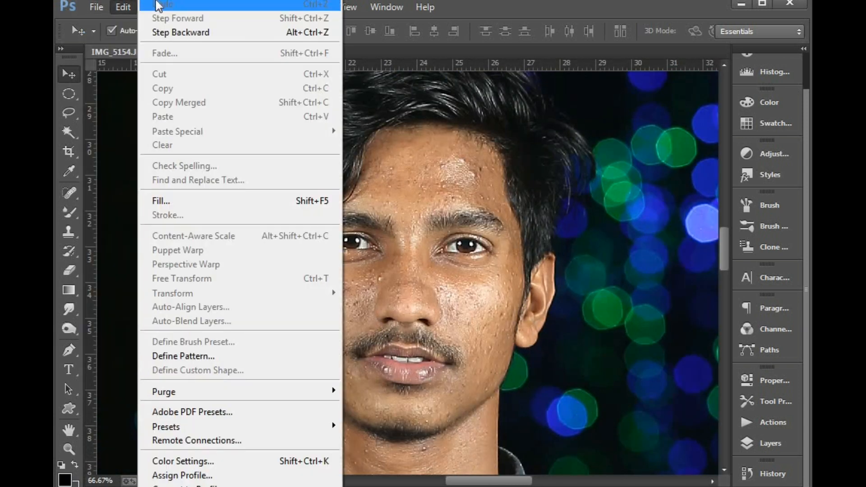
pyautogui.click(124, 9)
pyautogui.click(155, 8)
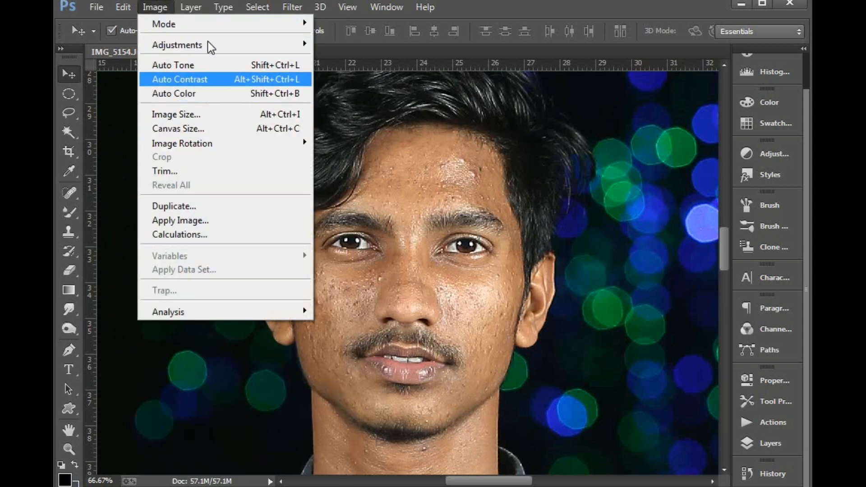
pyautogui.moveTo(208, 44)
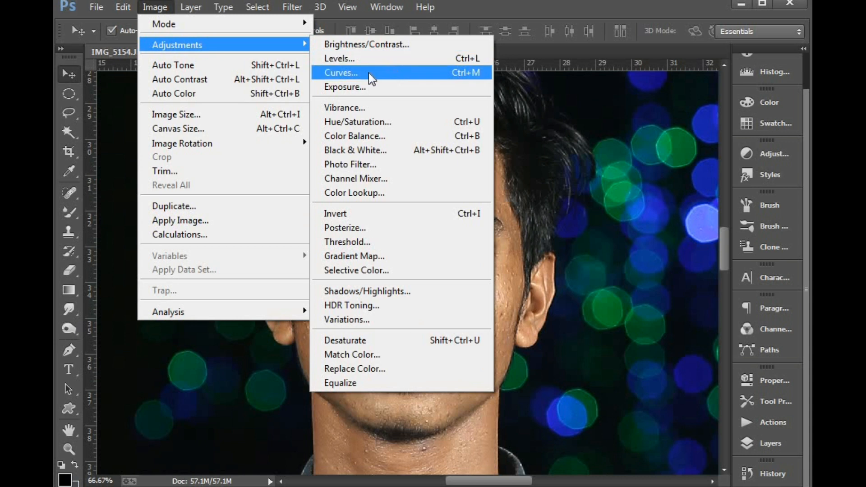
pyautogui.click(341, 74)
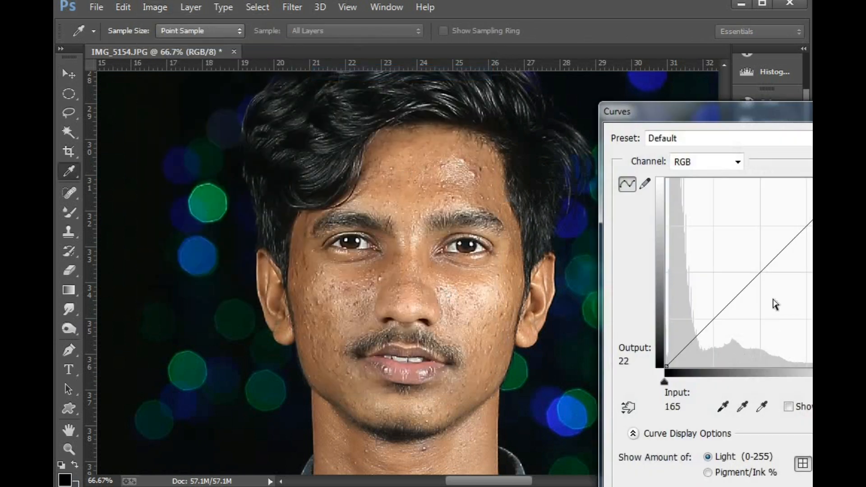
pyautogui.moveTo(758, 270); pyautogui.dragTo(751, 267)
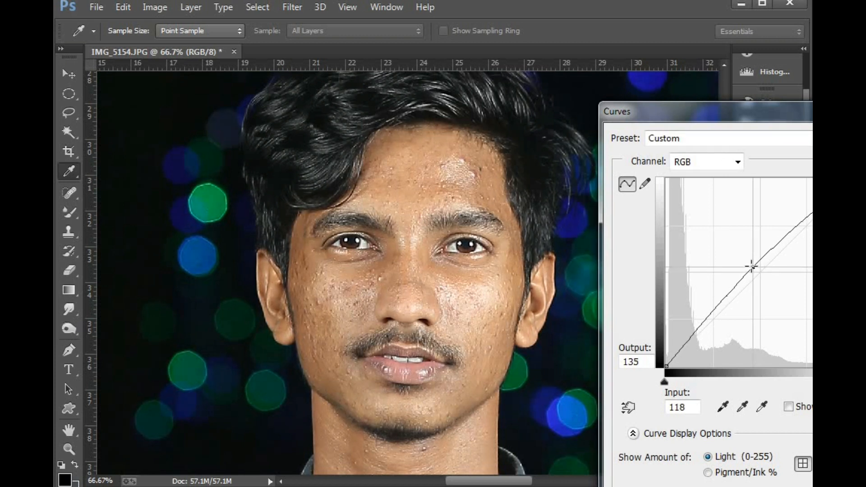
pyautogui.moveTo(717, 116); pyautogui.dragTo(511, 141)
pyautogui.click(720, 164)
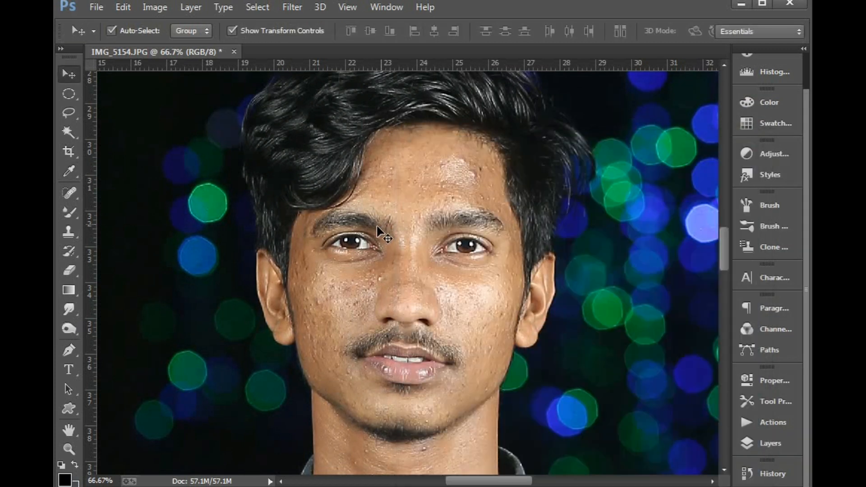
# Remove the blemishes on the image-right side of the forehead with the Spot Healing Brush at size 25, set to Content-Aware
pyautogui.hotkey('ctrl', '+')
pyautogui.hotkey('ctrl', '+')
pyautogui.scroll(5, 399, 412)
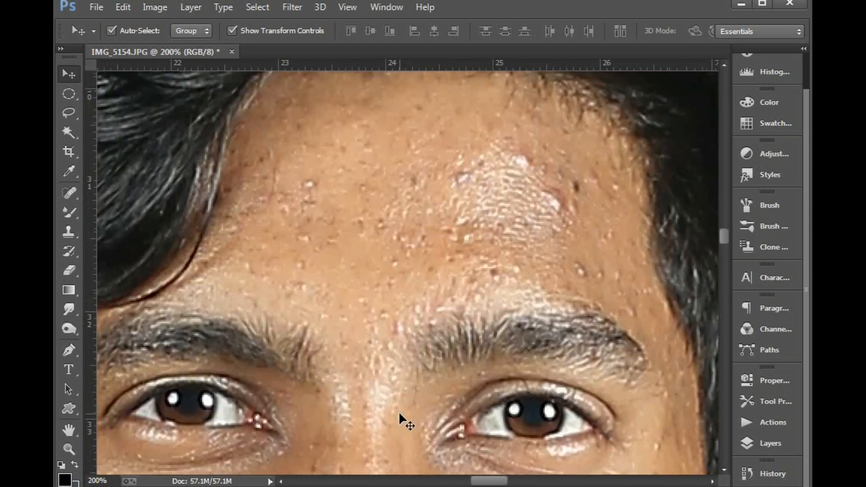
pyautogui.hotkey('ctrl', '-')
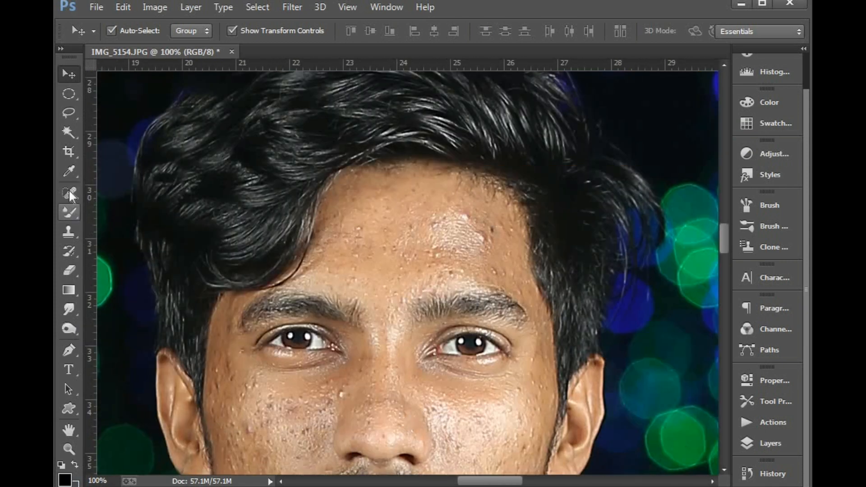
pyautogui.click(70, 192)
pyautogui.rightClick(77, 191)
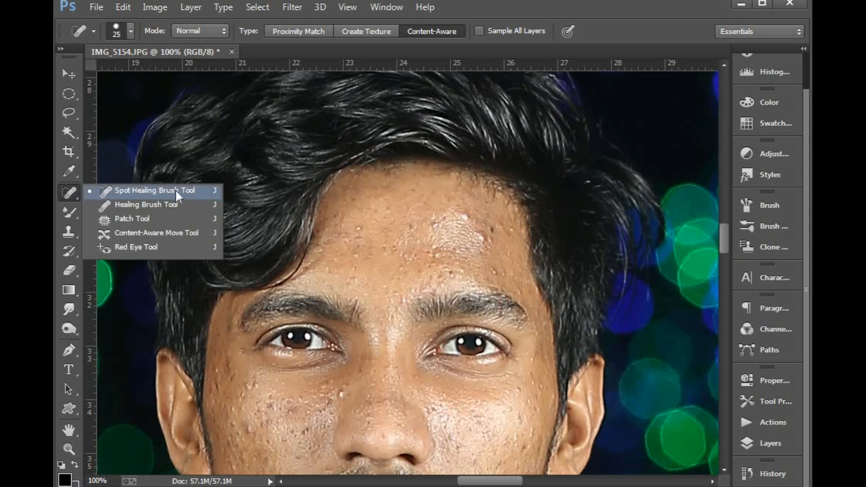
pyautogui.click(189, 194)
pyautogui.hotkey('ctrl', '+')
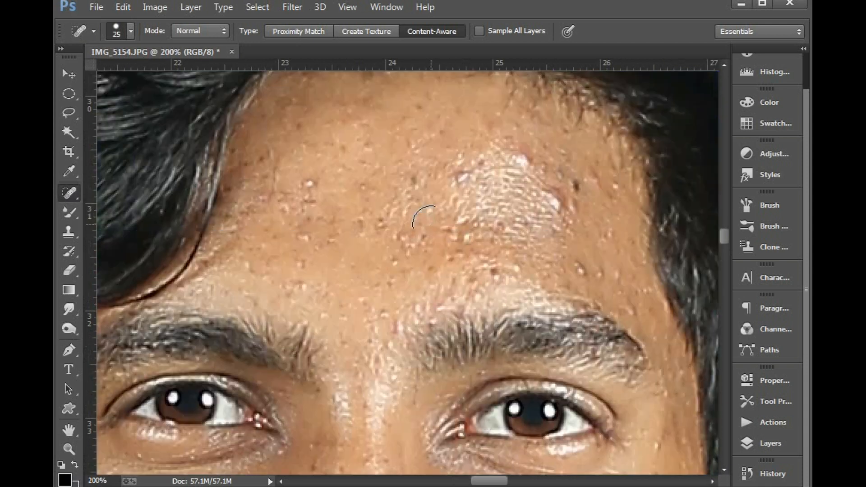
pyautogui.moveTo(498, 184); pyautogui.dragTo(480, 229)
pyautogui.click(502, 206)
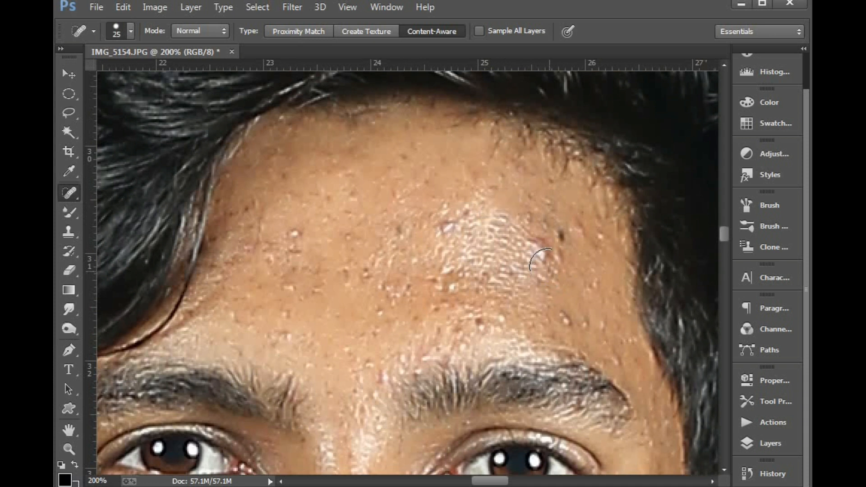
pyautogui.click(543, 254)
pyautogui.click(564, 232)
pyautogui.click(597, 234)
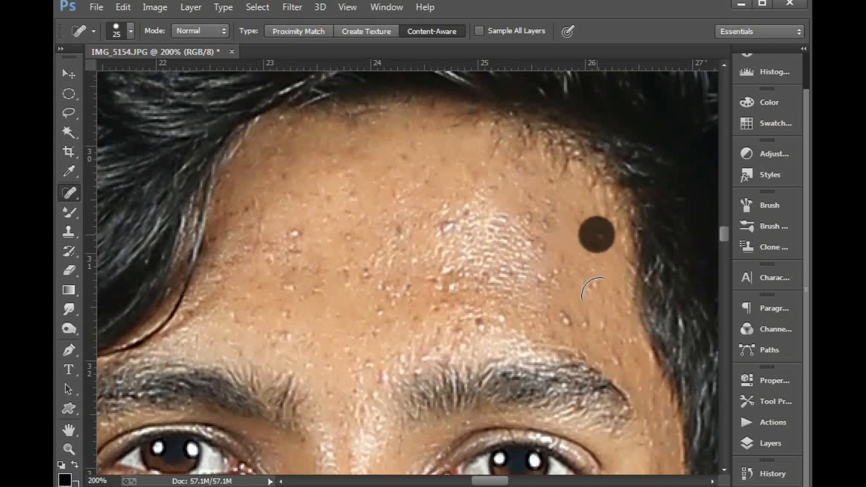
pyautogui.click(599, 293)
pyautogui.click(555, 311)
pyautogui.click(567, 318)
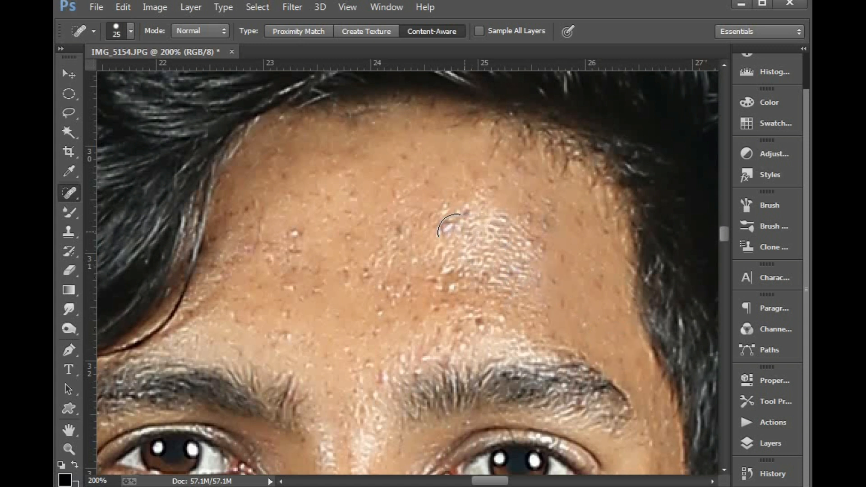
# Heal the bumps along the inner and lower edge of the forehead's shiny patch with the Spot Healing Brush
pyautogui.click(452, 231)
pyautogui.click(448, 282)
pyautogui.click(426, 282)
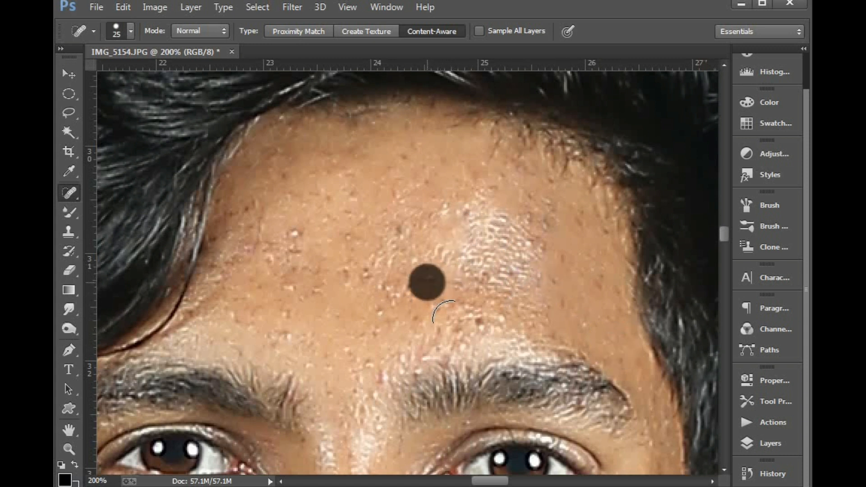
pyautogui.click(442, 311)
pyautogui.click(465, 314)
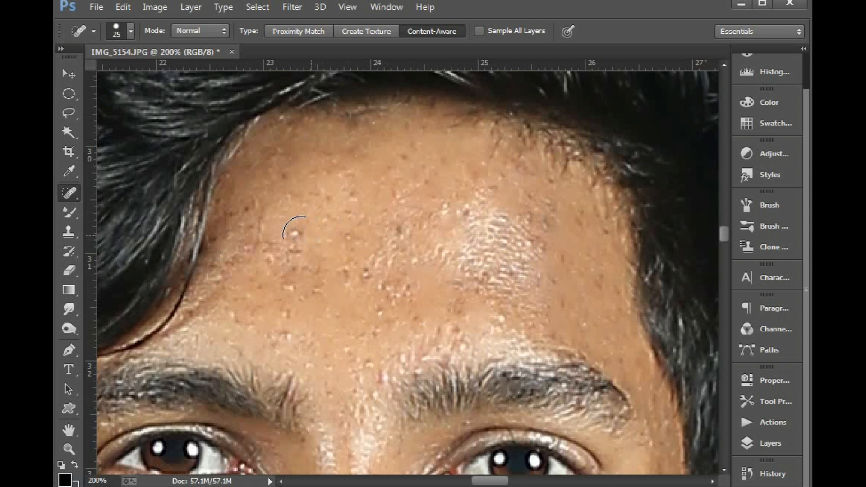
# Heal the spots on the image-left half of the forehead and just above the inner end of the image-right eyebrow
pyautogui.click(296, 286)
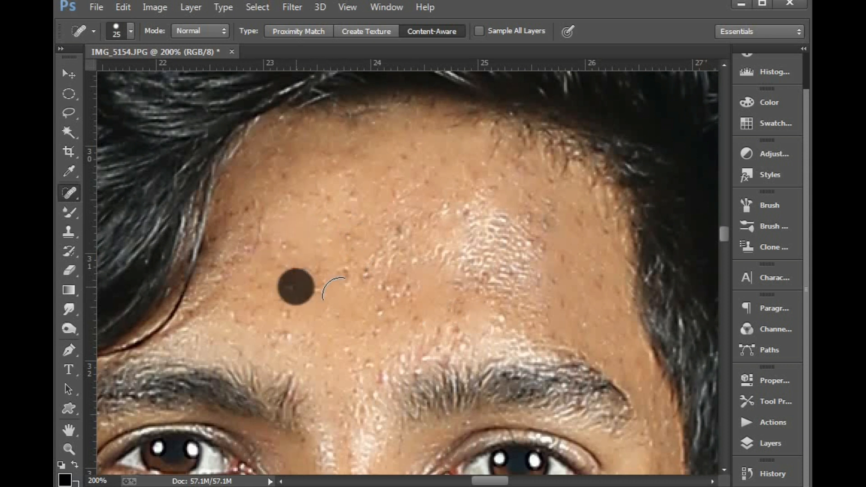
pyautogui.click(282, 312)
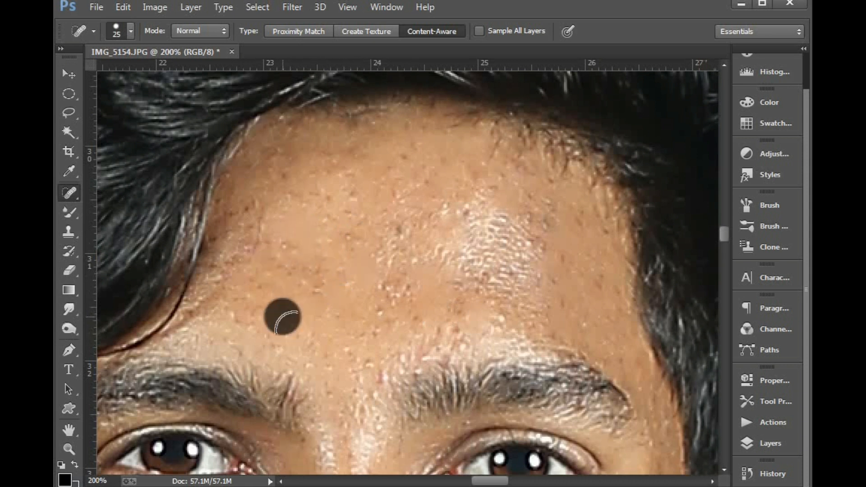
pyautogui.click(400, 350)
pyautogui.click(443, 339)
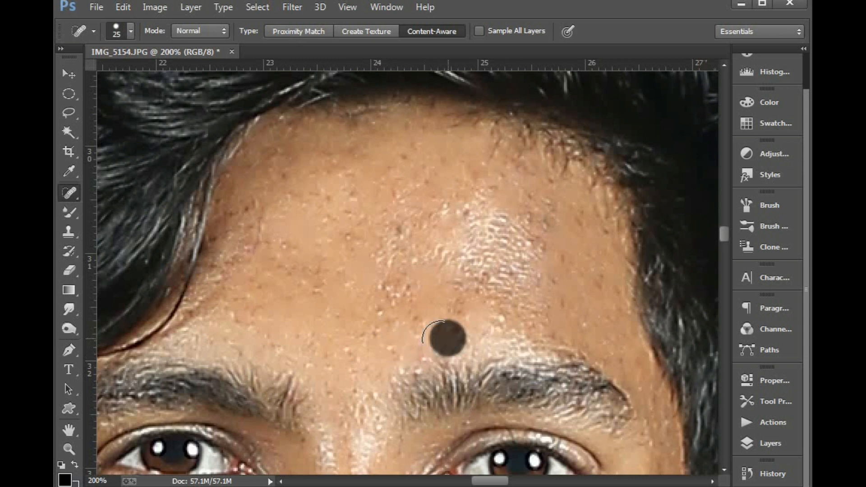
# Heal the cluster of spots in the centre of the forehead, from above the brows up towards the hairline
pyautogui.click(386, 294)
pyautogui.click(381, 326)
pyautogui.click(405, 292)
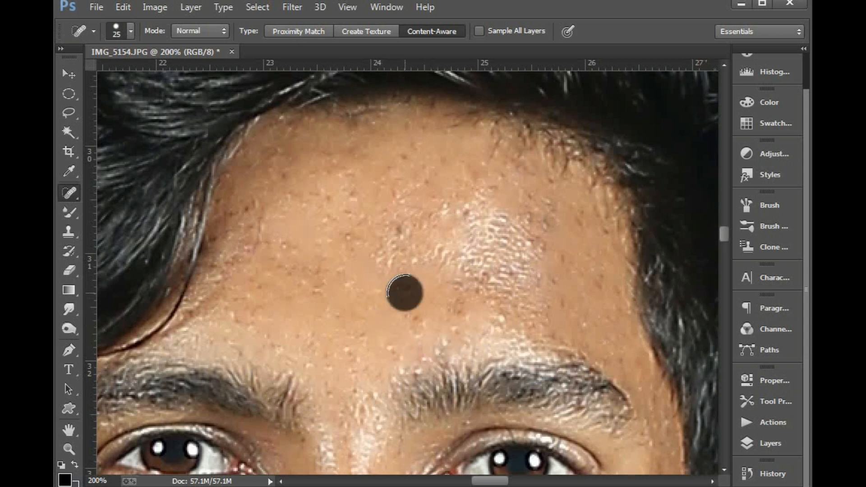
pyautogui.click(397, 237)
pyautogui.click(381, 261)
pyautogui.click(393, 161)
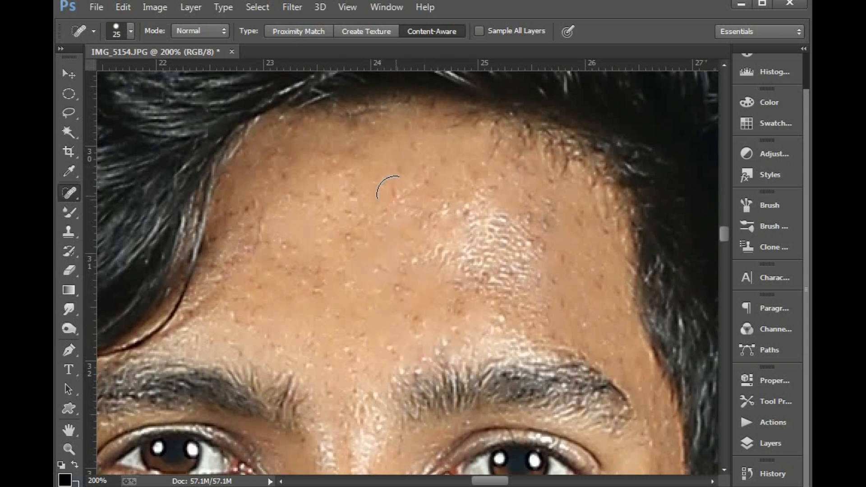
pyautogui.click(394, 193)
# Heal the spots on the forehead beside the hair falling over its image-left edge
pyautogui.click(259, 240)
pyautogui.click(228, 271)
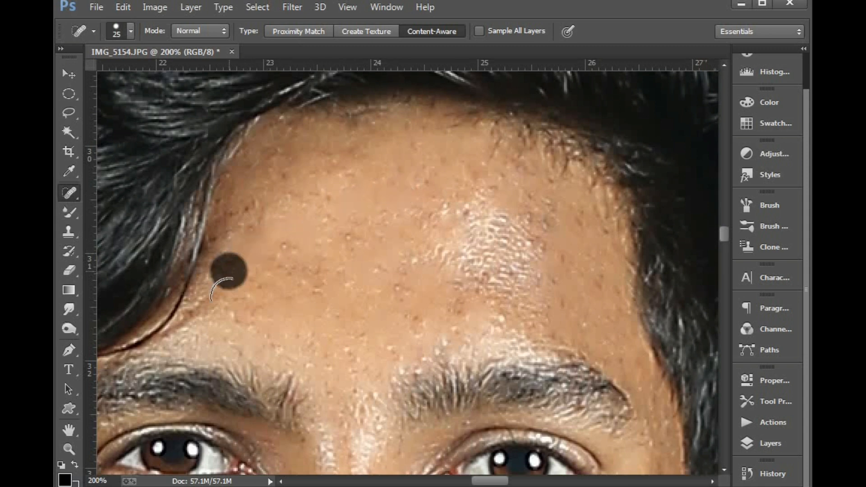
pyautogui.click(234, 302)
# Remove the white bump and dark spots beside the nose on the image-left cheek with the Spot Healing Brush
pyautogui.moveTo(302, 271); pyautogui.dragTo(416, 203)
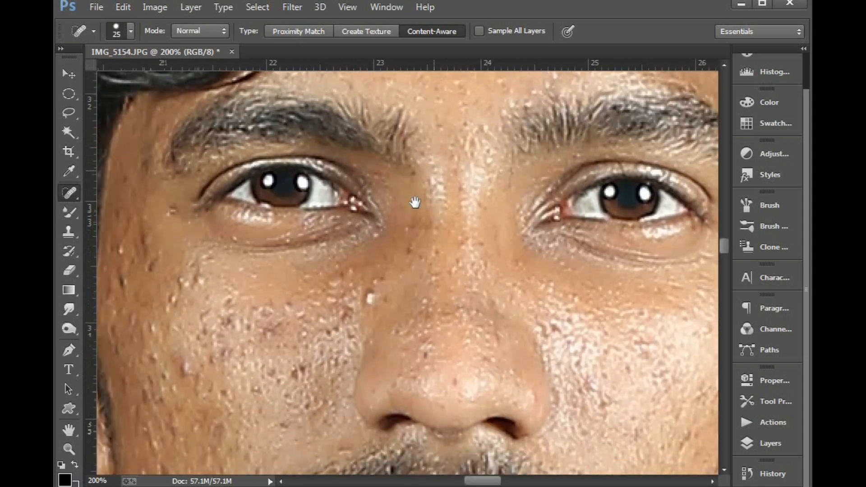
pyautogui.click(371, 298)
pyautogui.click(359, 295)
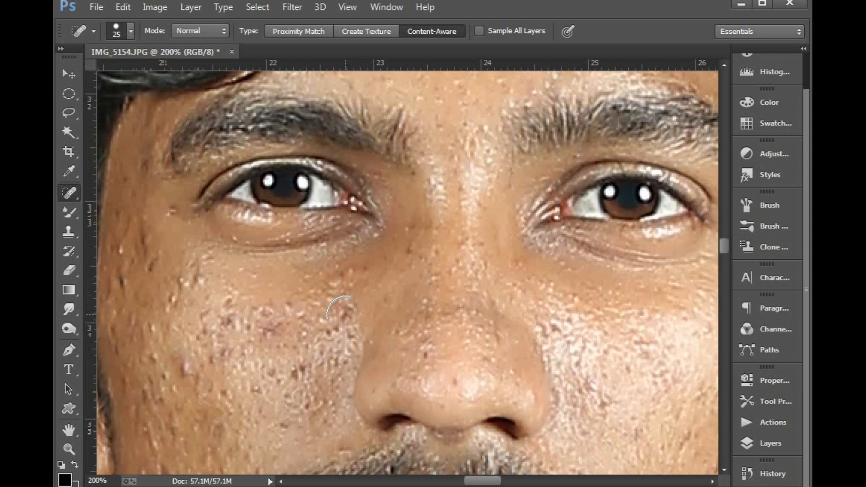
pyautogui.click(339, 288)
pyautogui.click(316, 302)
pyautogui.click(323, 338)
pyautogui.moveTo(310, 409); pyautogui.dragTo(360, 309)
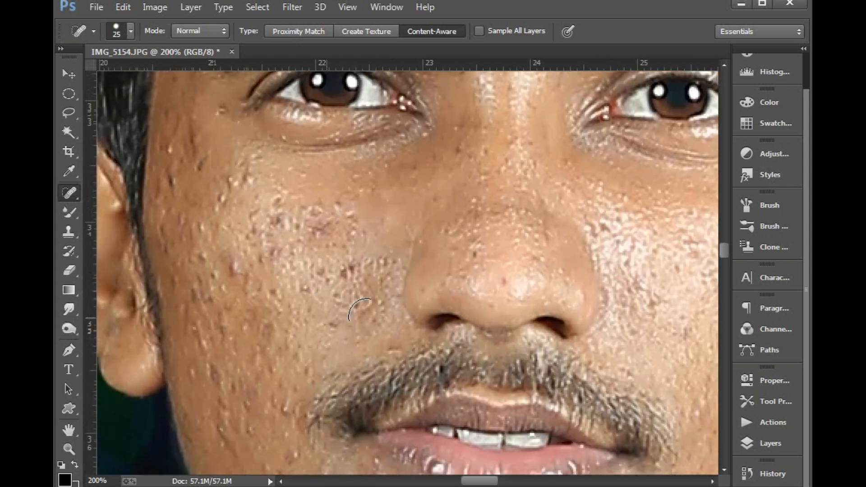
pyautogui.click(373, 263)
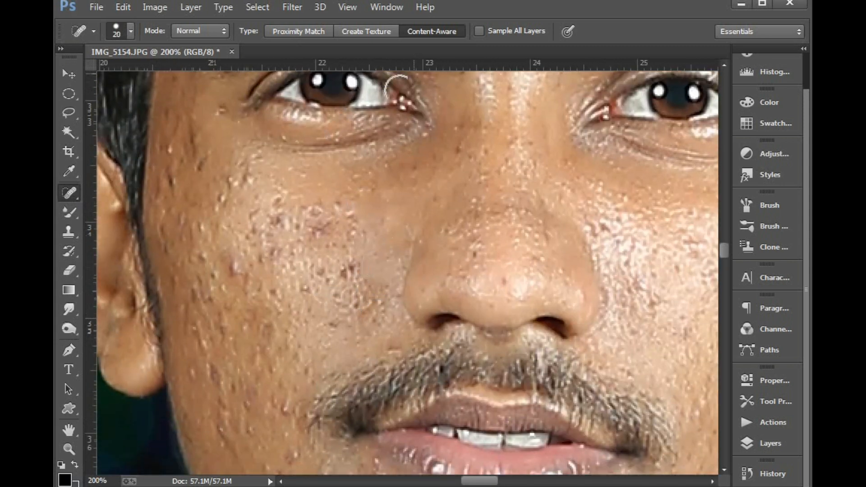
# Reduce the healing brush to size 20 and remove the reddish spots in the middle of the image-left cheek
pyautogui.click(314, 218)
pyautogui.click(338, 206)
pyautogui.click(332, 239)
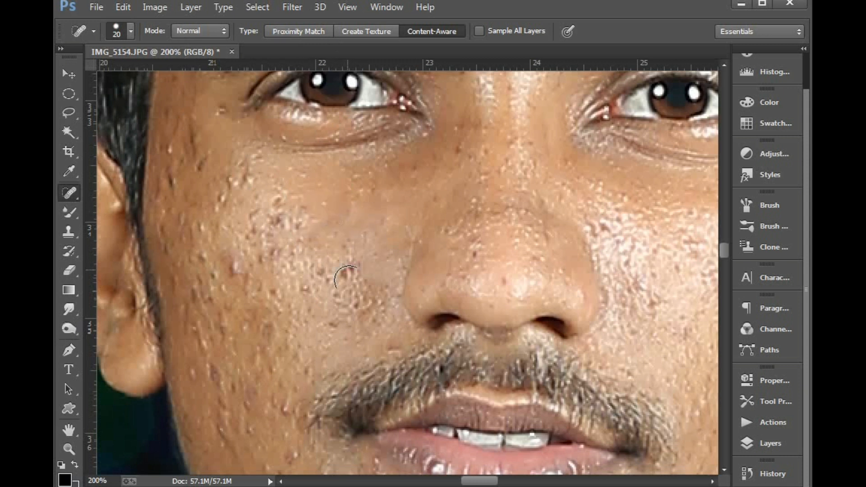
pyautogui.click(346, 277)
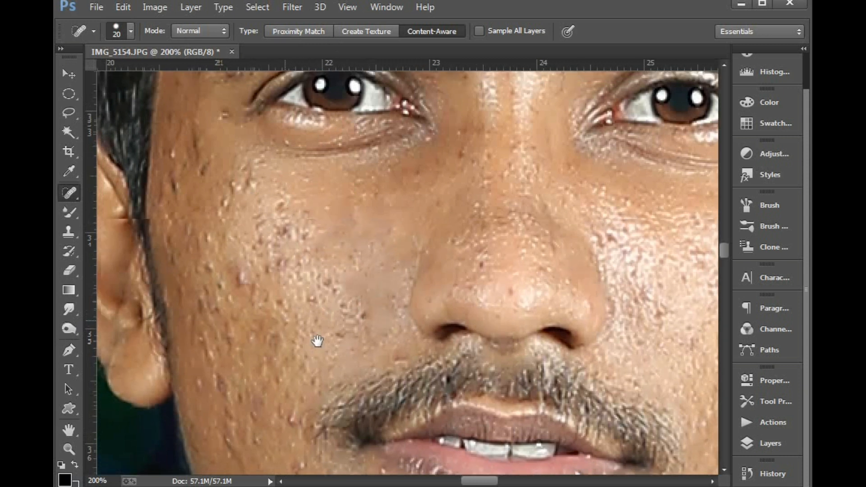
# Heal the dark spots below the outer corner of the image-left eye and across the outer cheek
pyautogui.moveTo(238, 187); pyautogui.dragTo(277, 217)
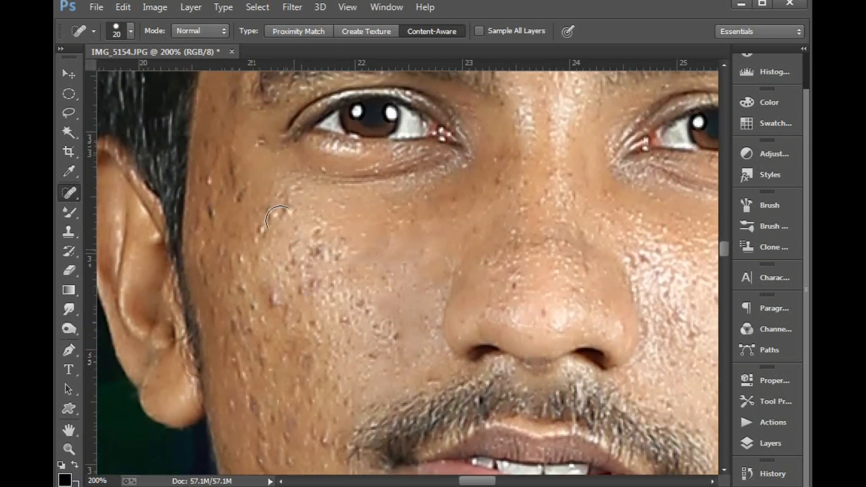
pyautogui.click(276, 214)
pyautogui.click(325, 253)
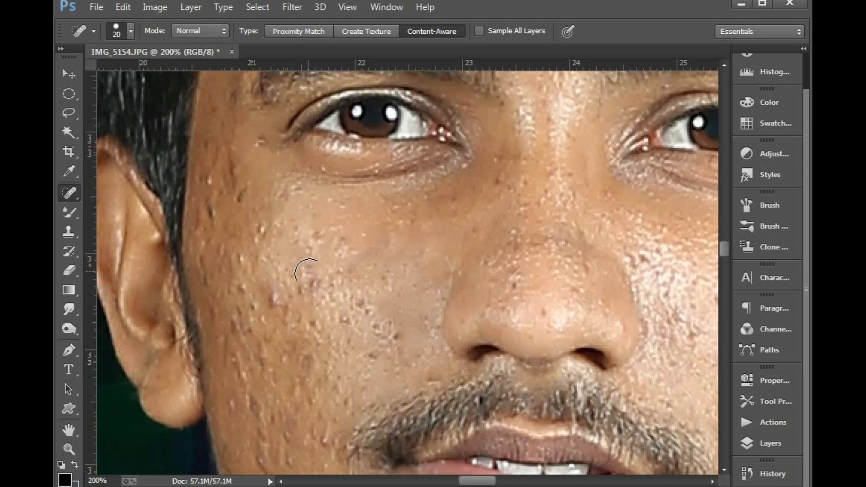
pyautogui.click(307, 271)
pyautogui.click(276, 302)
pyautogui.click(256, 319)
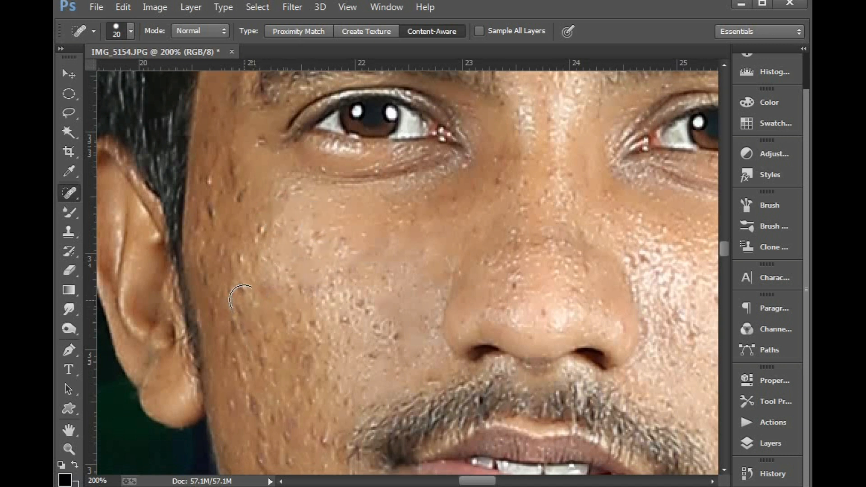
# Heal the spots on the outer image-left cheek and below the temple, between the hairline and the eye
pyautogui.click(242, 292)
pyautogui.click(241, 264)
pyautogui.click(211, 272)
pyautogui.click(254, 229)
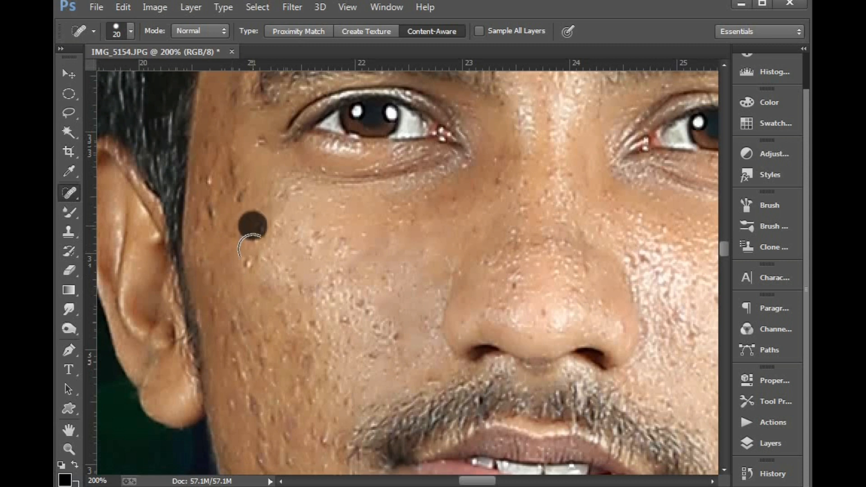
pyautogui.click(235, 196)
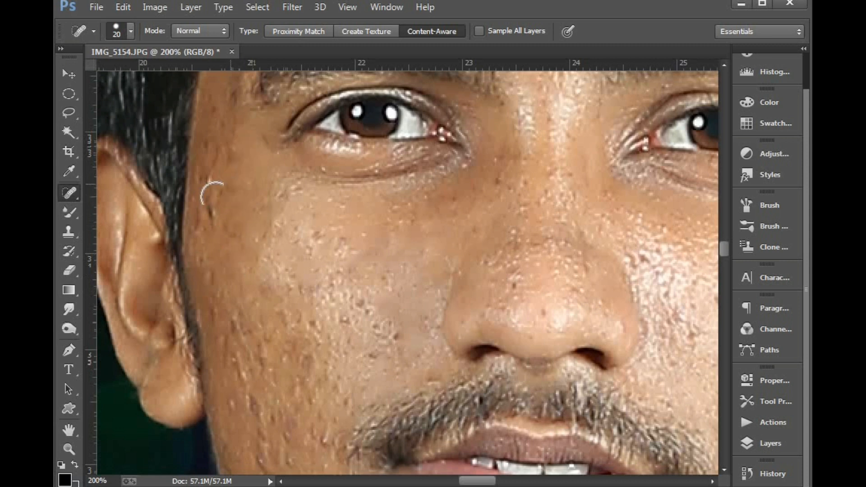
pyautogui.click(213, 215)
# Remove the bumps on the lower outer part of the image-left cheek, beside the earlobe
pyautogui.scroll(-3, 224, 244)
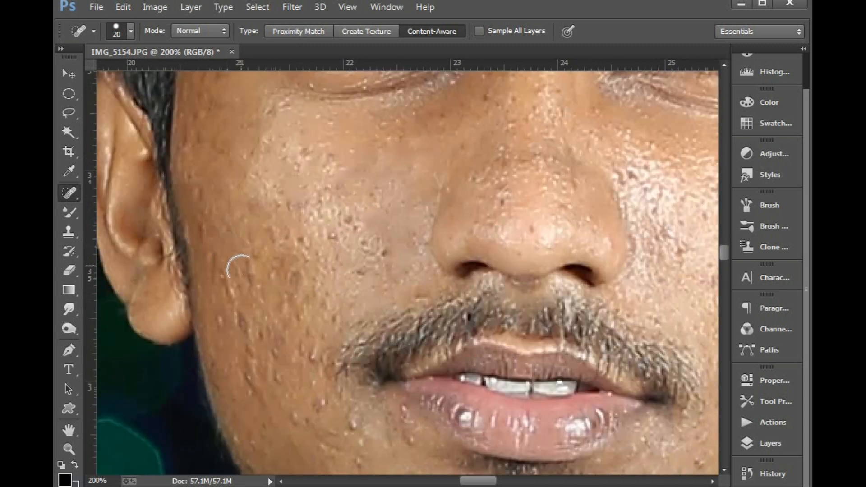
pyautogui.click(235, 290)
pyautogui.click(245, 336)
pyautogui.click(248, 361)
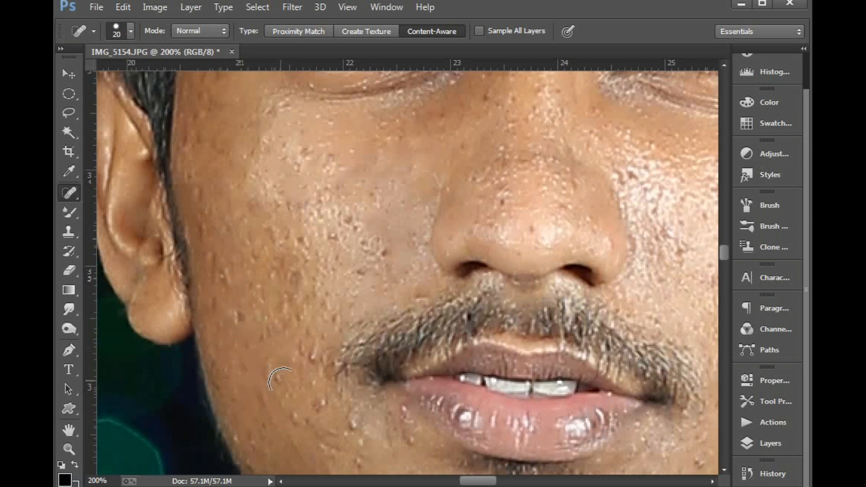
# Heal the blemishes along the image-left jaw and around that corner of the mouth
pyautogui.scroll(-5, 305, 347)
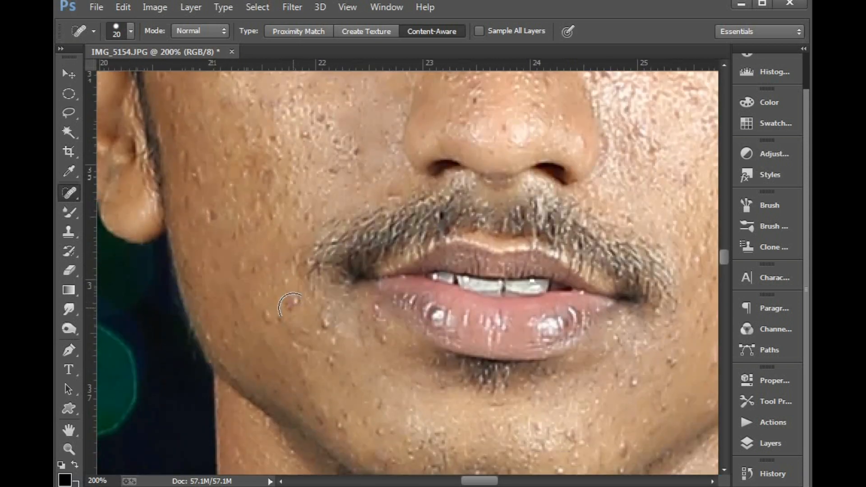
pyautogui.click(334, 347)
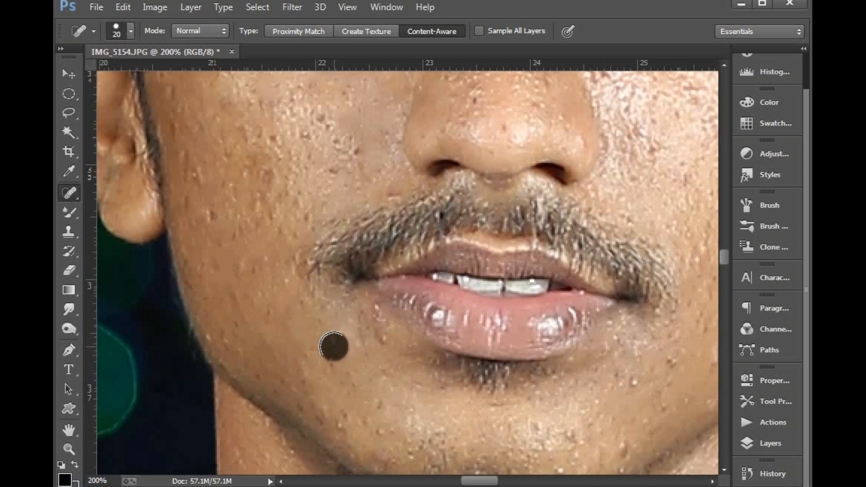
pyautogui.click(306, 379)
pyautogui.moveTo(309, 382)
pyautogui.mouseDown()
pyautogui.moveTo(325, 410)
pyautogui.moveTo(381, 425)
pyautogui.mouseUp()
pyautogui.click(377, 315)
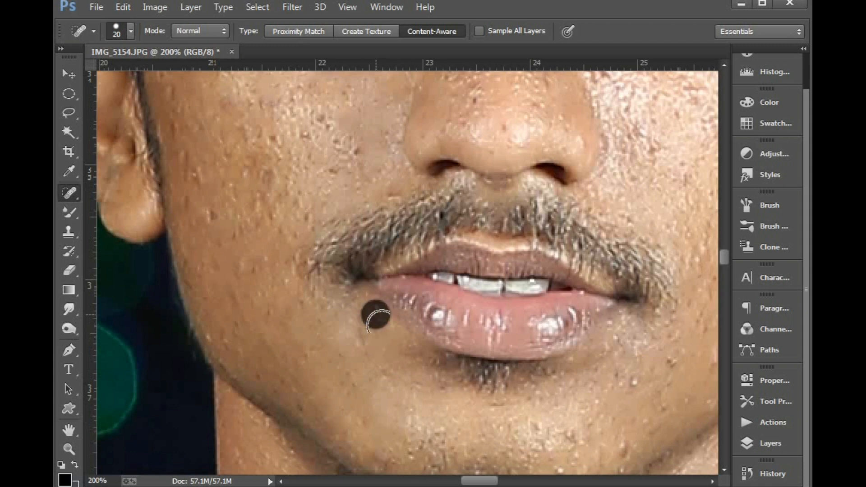
# Remove the spots below the image-right corner of the mouth and on that side of the chin
pyautogui.hscroll(4, 397, 288)
pyautogui.scroll(-3, 397, 289)
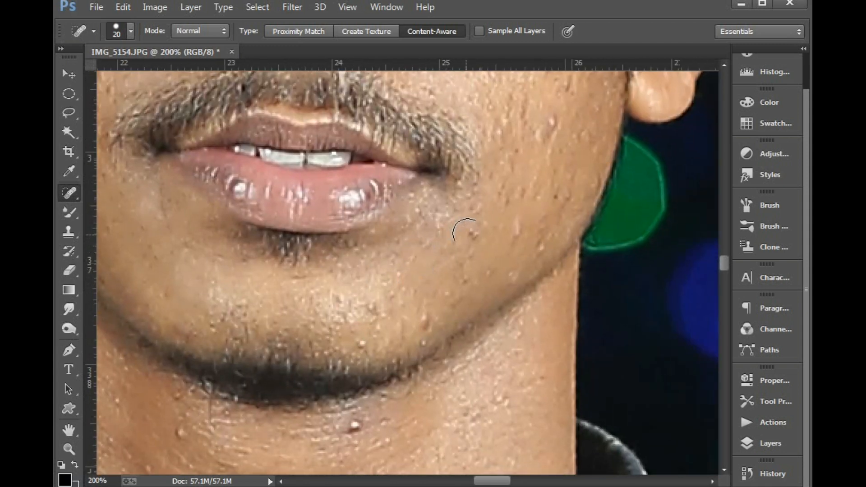
pyautogui.click(466, 231)
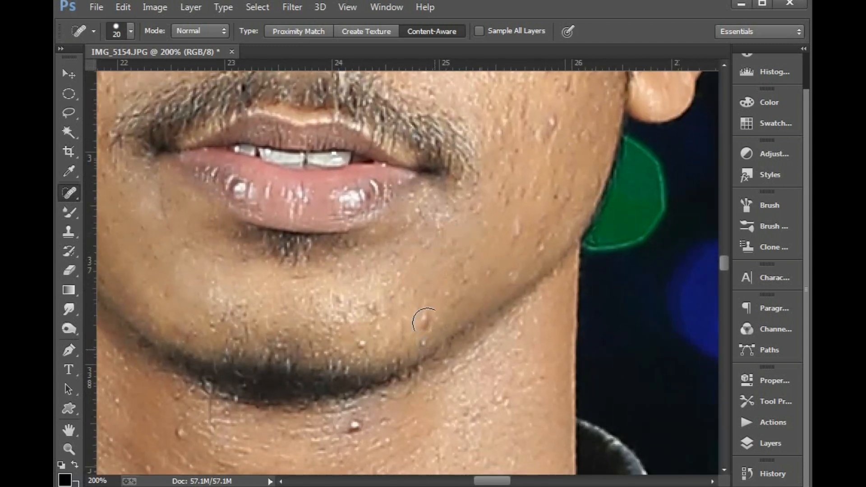
pyautogui.click(361, 342)
# Heal the marks on the image-right lower cheek, between the end of the mustache and the jawline
pyautogui.scroll(3, 458, 294)
pyautogui.hscroll(3, 458, 294)
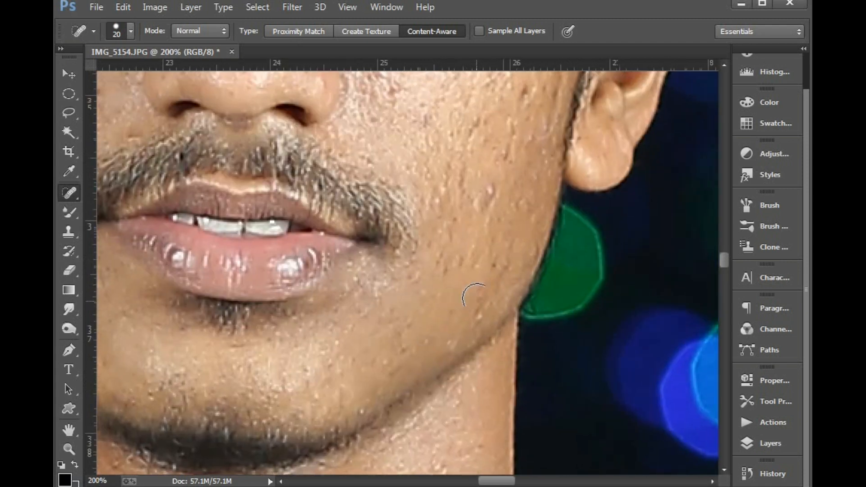
pyautogui.click(445, 258)
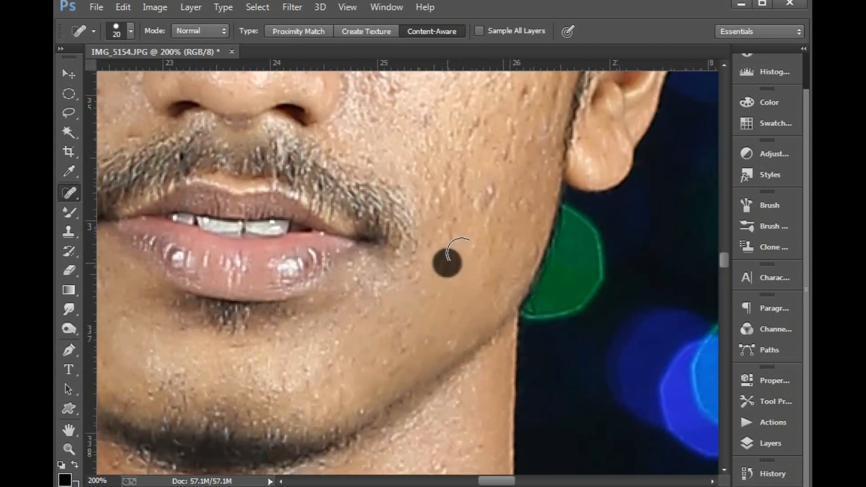
pyautogui.scroll(3, 477, 279)
pyautogui.click(456, 313)
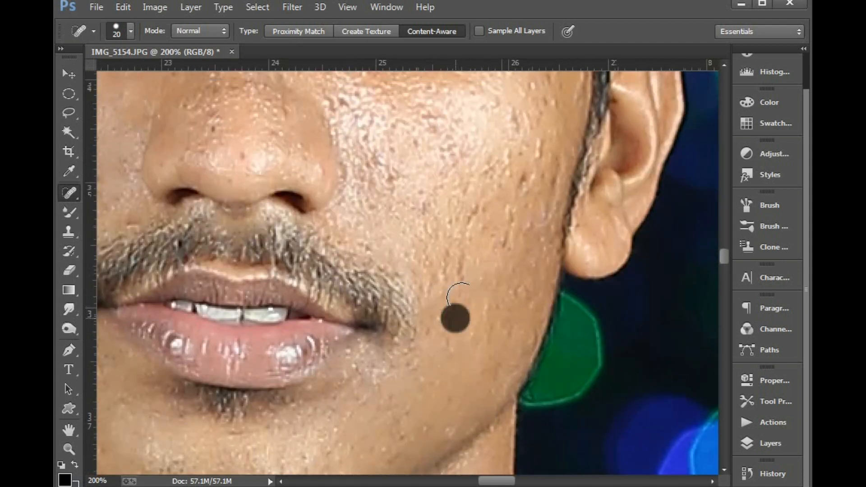
# Remove the dark spots on the outer image-right cheek, in front of the ear
pyautogui.scroll(3, 495, 281)
pyautogui.click(518, 248)
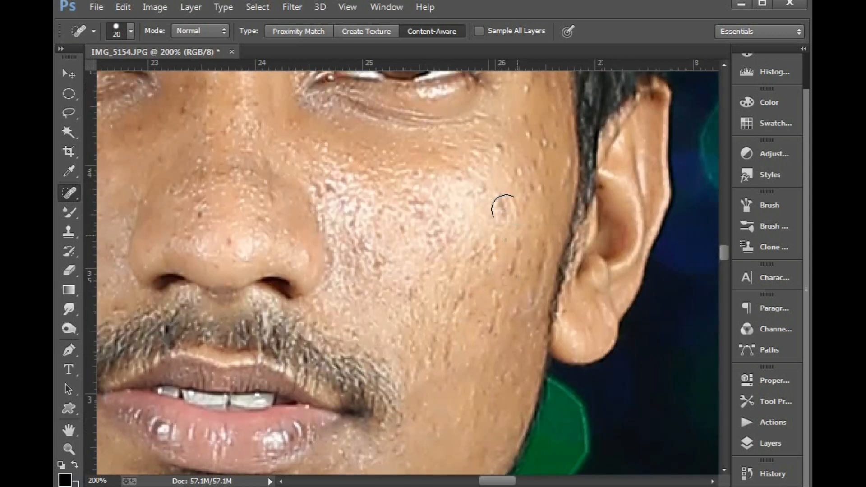
pyautogui.click(509, 256)
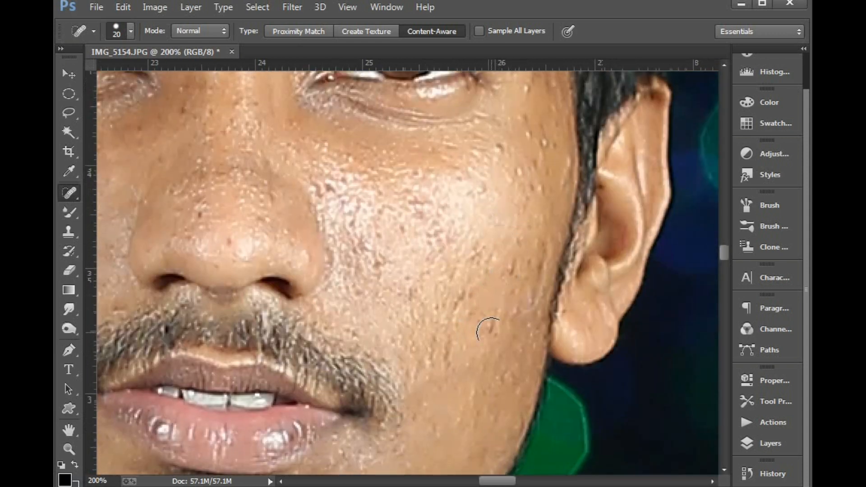
pyautogui.click(513, 310)
# Heal the spots on the image-right temple and below the outer corner of that eye
pyautogui.scroll(3, 501, 225)
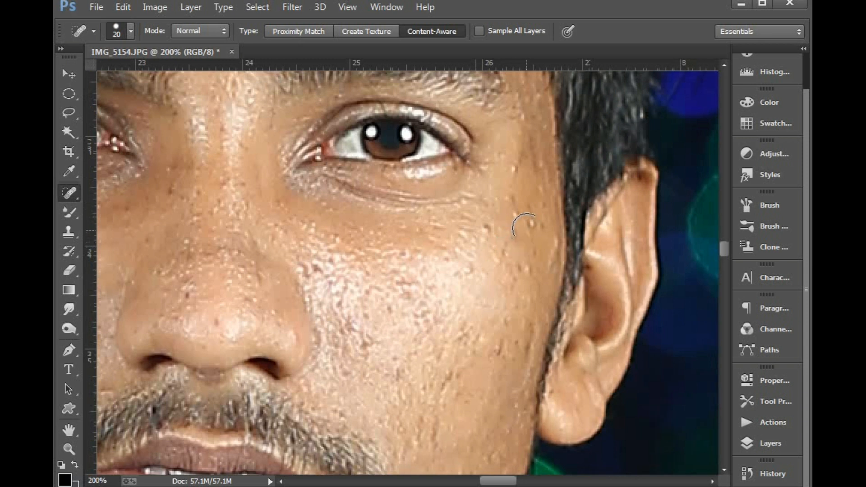
pyautogui.click(510, 205)
pyautogui.click(510, 175)
pyautogui.click(520, 275)
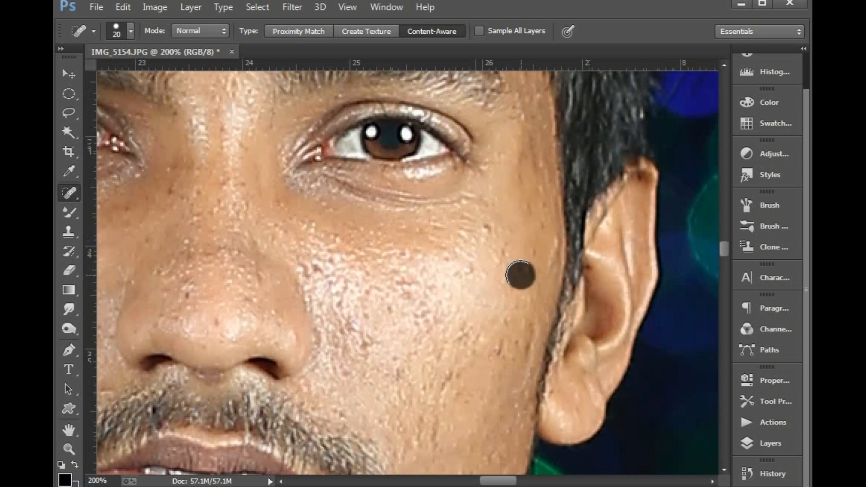
pyautogui.click(486, 231)
pyautogui.click(467, 275)
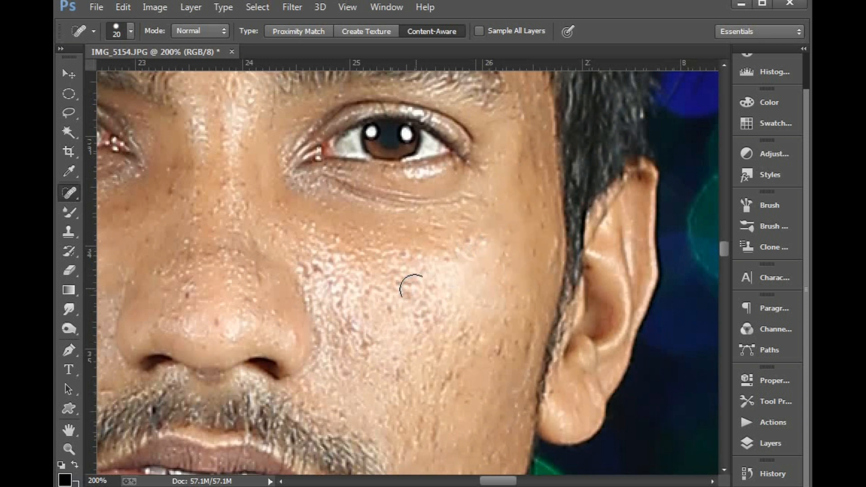
# Smooth the shiny, rough skin on the image-right cheek directly beside the nose with the healing brush
pyautogui.click(403, 285)
pyautogui.click(328, 276)
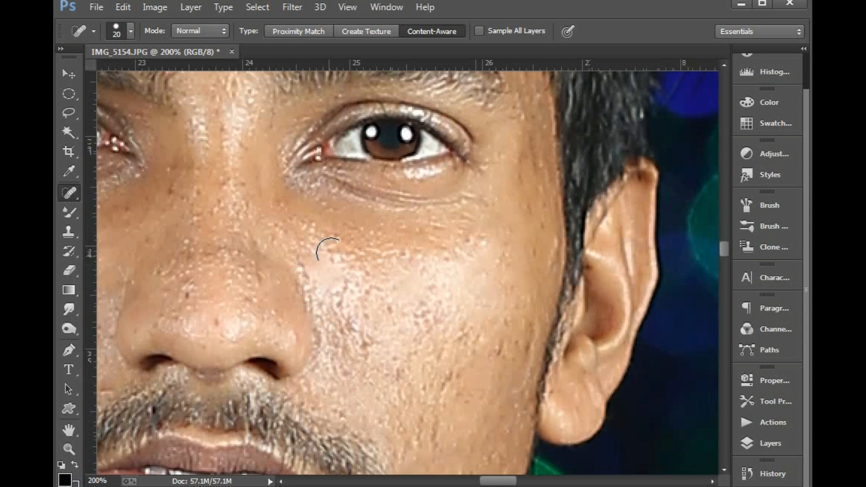
pyautogui.click(352, 255)
pyautogui.click(356, 332)
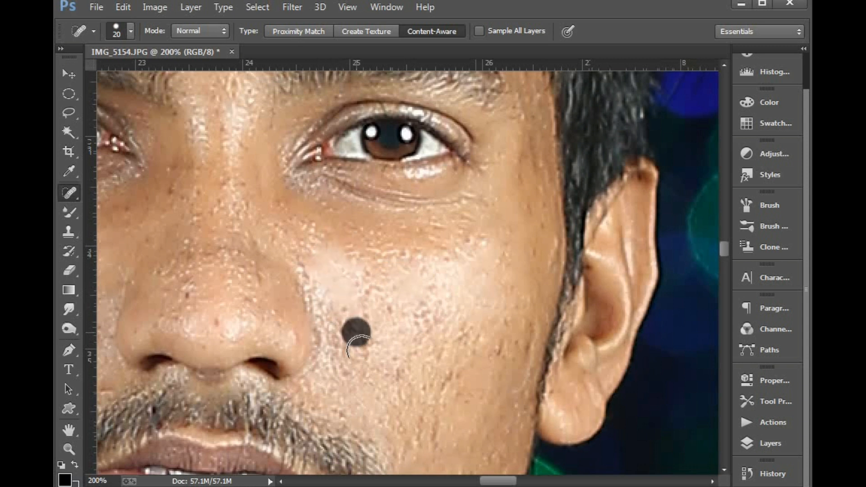
pyautogui.click(367, 350)
pyautogui.click(334, 362)
pyautogui.click(346, 317)
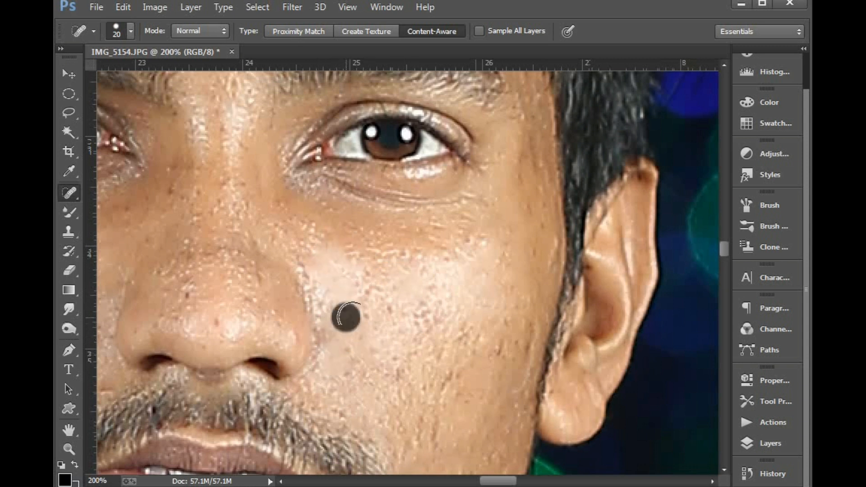
# Remove the reddish spots in the middle of the image-right cheek
pyautogui.click(372, 287)
pyautogui.click(386, 314)
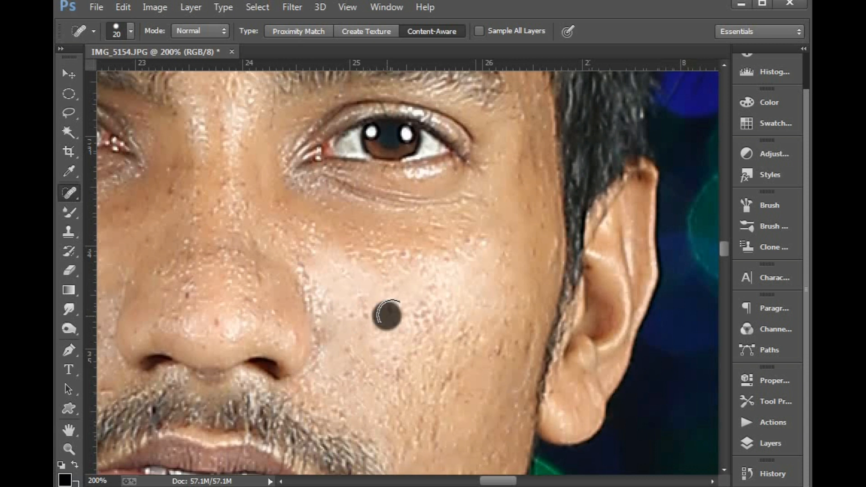
pyautogui.click(420, 305)
pyautogui.click(403, 374)
# Heal the dark pores and shiny specks on the nose, from its middle down to the tip and image-right nostril
pyautogui.hscroll(-3, 310, 293)
pyautogui.click(316, 296)
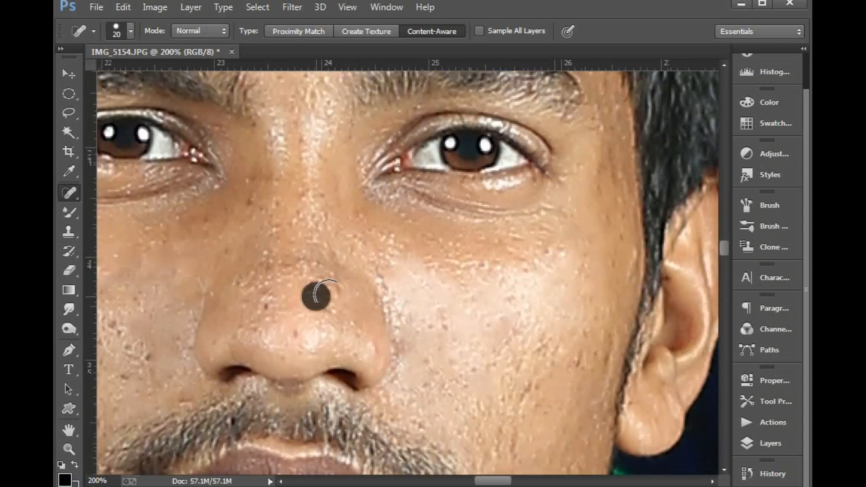
pyautogui.click(300, 263)
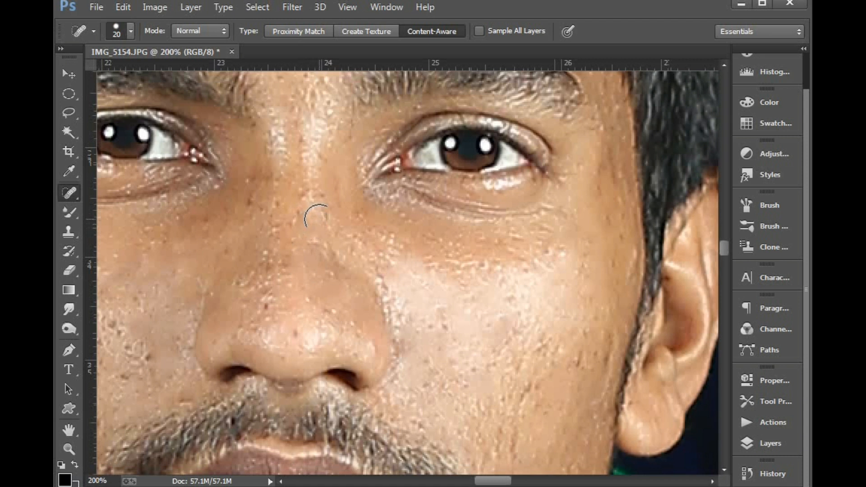
pyautogui.click(270, 277)
pyautogui.click(269, 258)
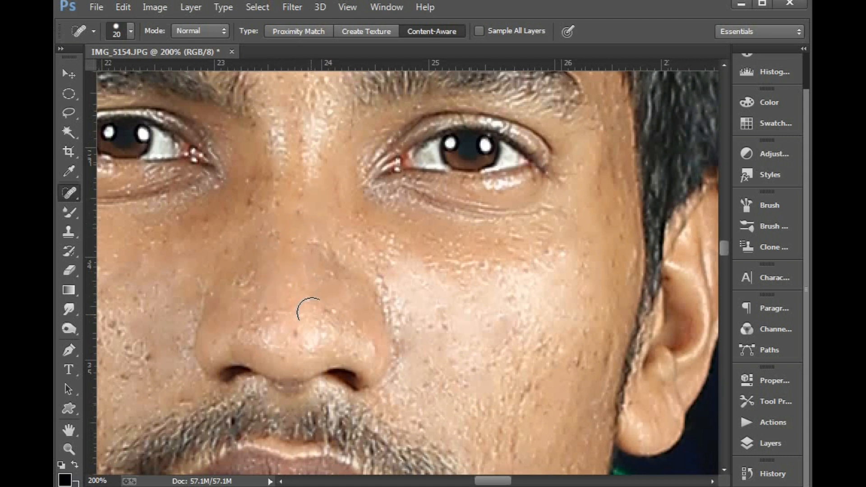
pyautogui.click(311, 306)
pyautogui.click(354, 327)
pyautogui.click(365, 341)
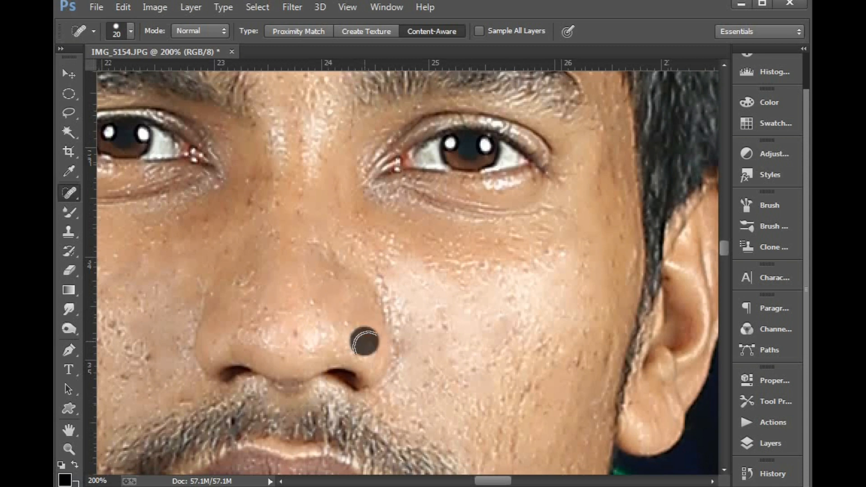
# Remove the remaining spots on the upper nose and its bridge between the eyes
pyautogui.hscroll(-4, 397, 300)
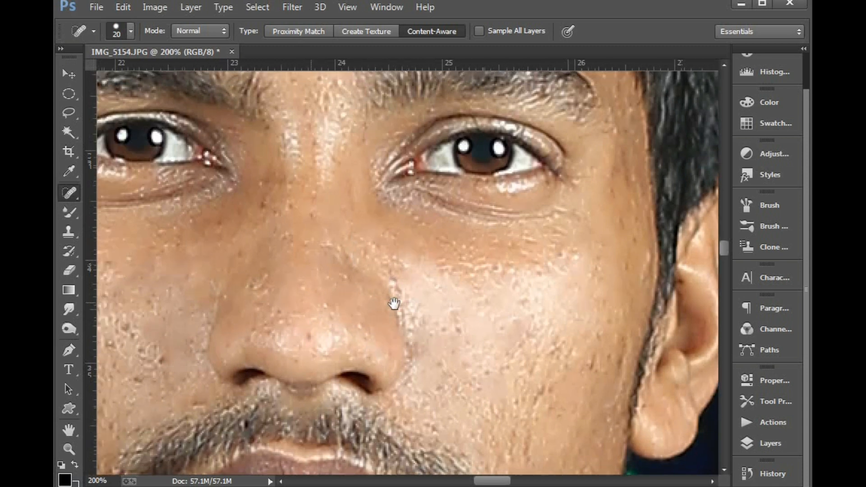
pyautogui.click(341, 291)
pyautogui.scroll(2, 355, 240)
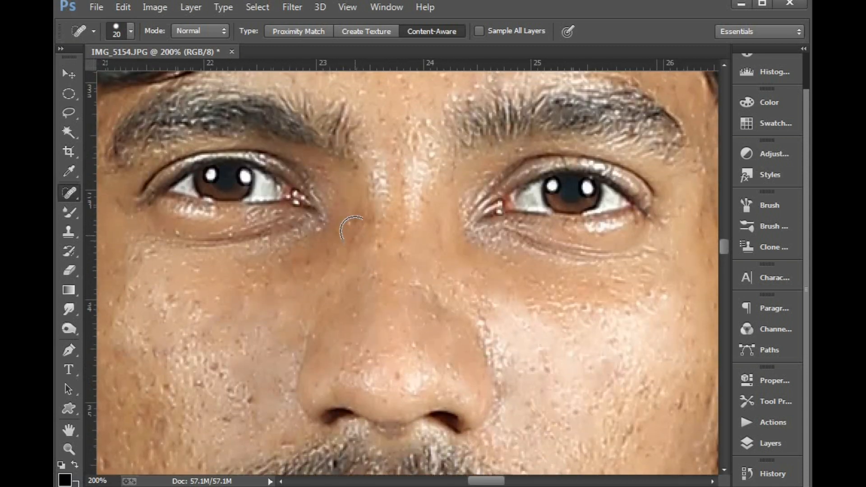
pyautogui.click(404, 251)
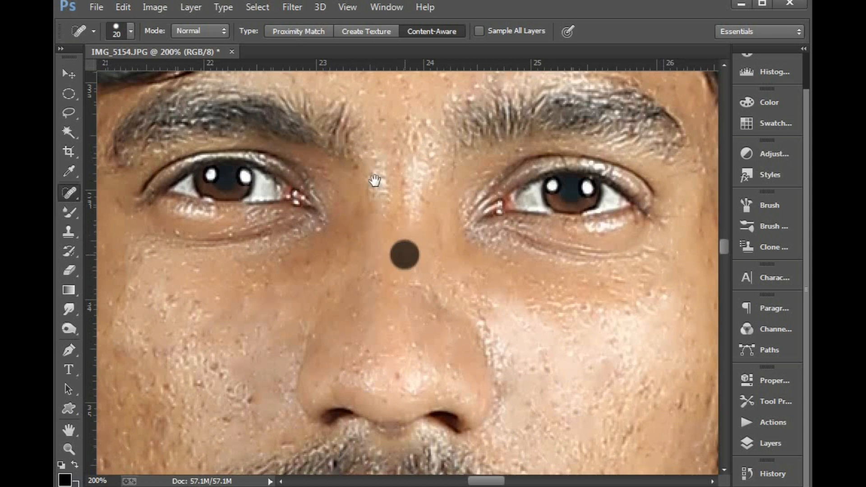
# Heal the shiny, textured patch on the forehead above the image-right eyebrow
pyautogui.scroll(5, 404, 251)
pyautogui.hscroll(3, 451, 225)
pyautogui.click(471, 221)
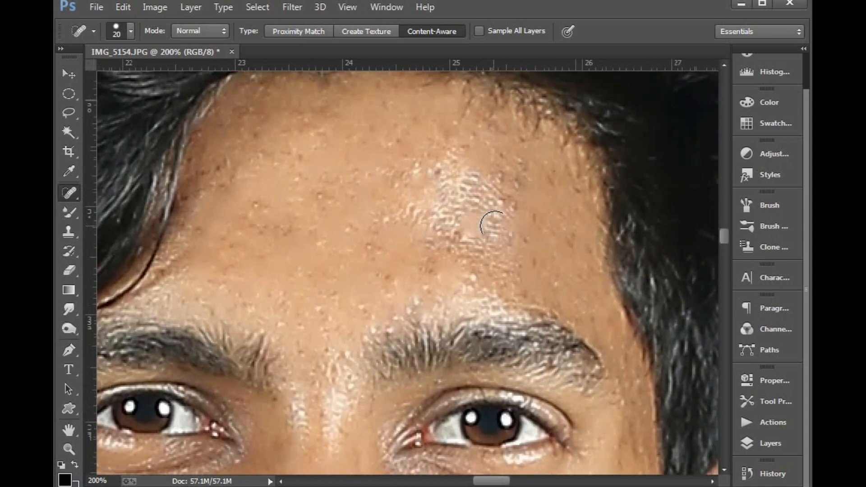
pyautogui.click(496, 211)
pyautogui.click(483, 199)
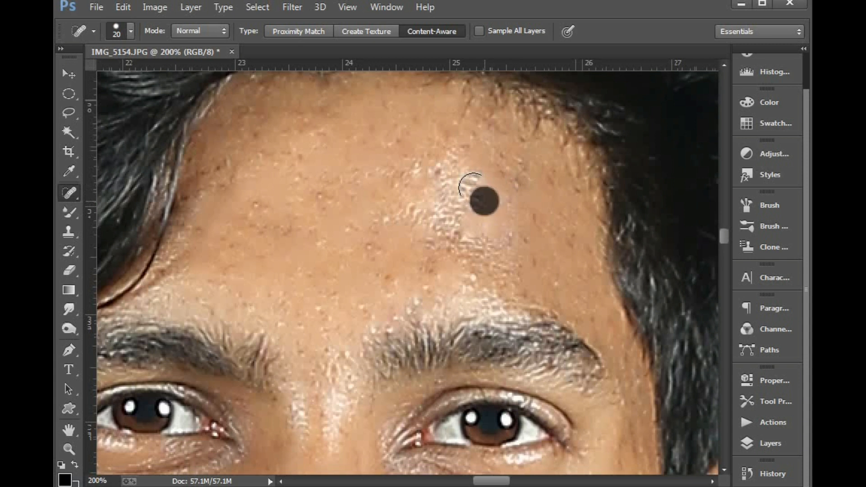
pyautogui.click(456, 191)
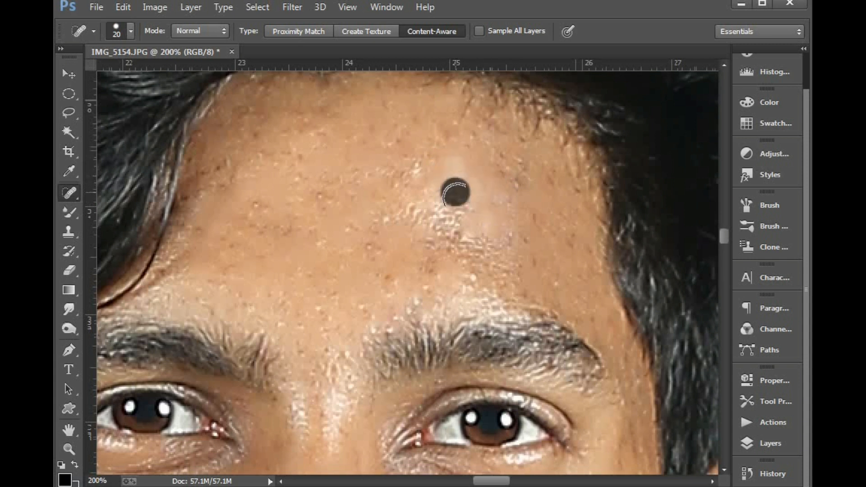
pyautogui.click(459, 205)
pyautogui.click(451, 237)
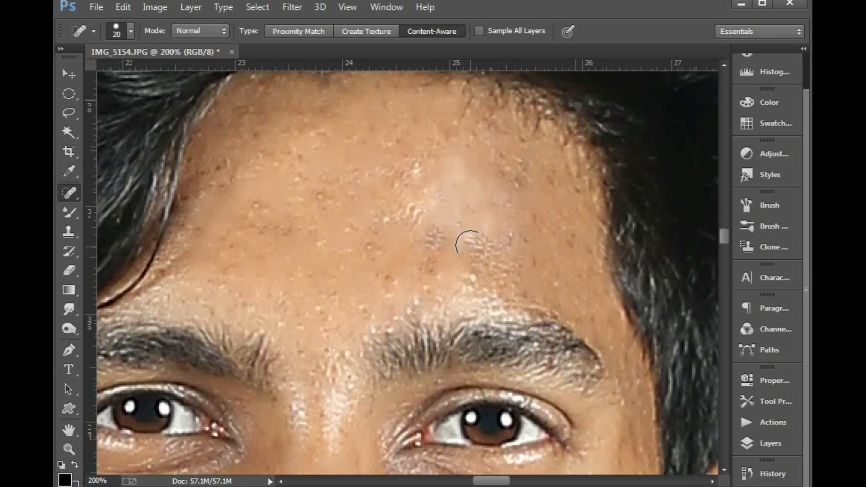
pyautogui.click(485, 238)
pyautogui.click(496, 248)
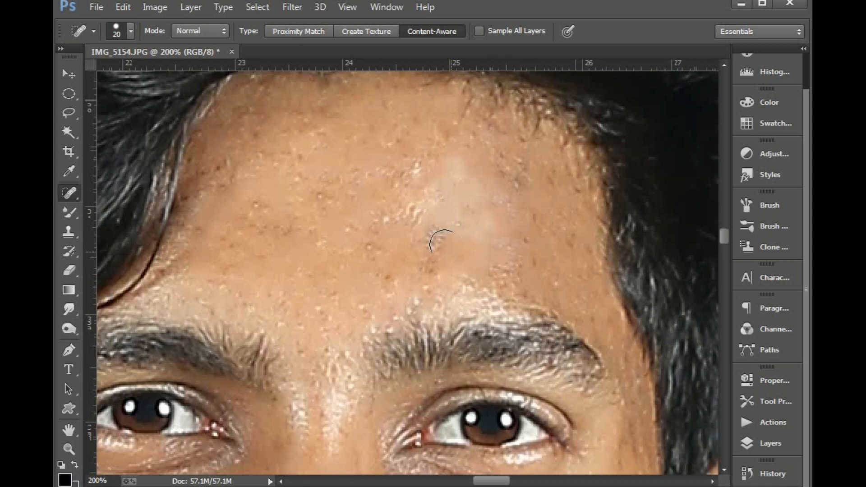
pyautogui.click(438, 239)
# Check the retouching on the whole portrait and examine the image-left cheek up close for remaining spots
pyautogui.scroll(-4, 432, 242)
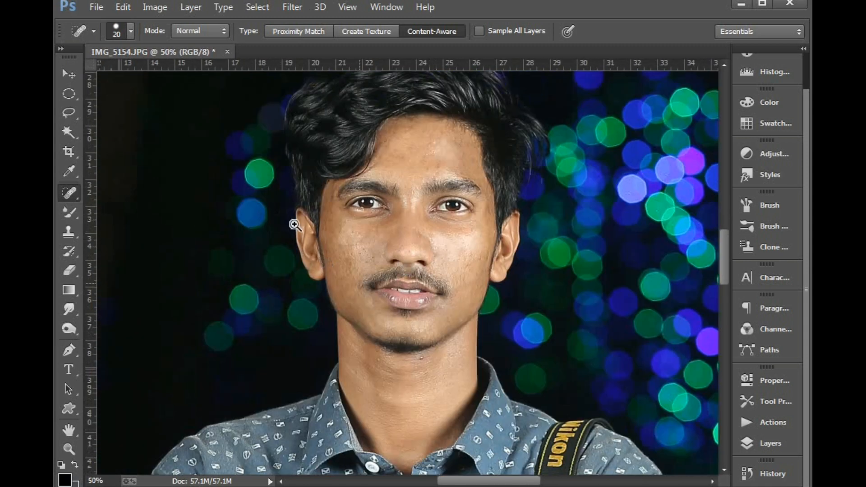
pyautogui.moveTo(295, 224); pyautogui.dragTo(389, 296)
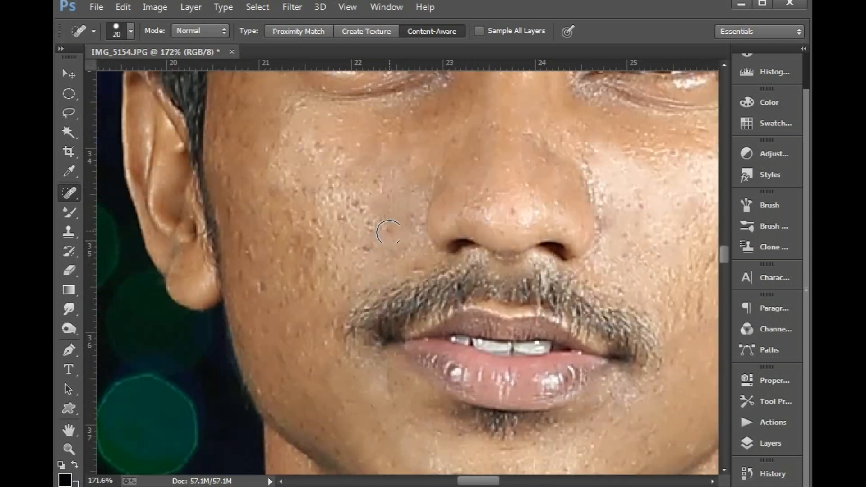
# Heal the dark spots and rough patches on the image-left cheek, from beside the nostril out towards the ear
pyautogui.click(357, 211)
pyautogui.click(373, 240)
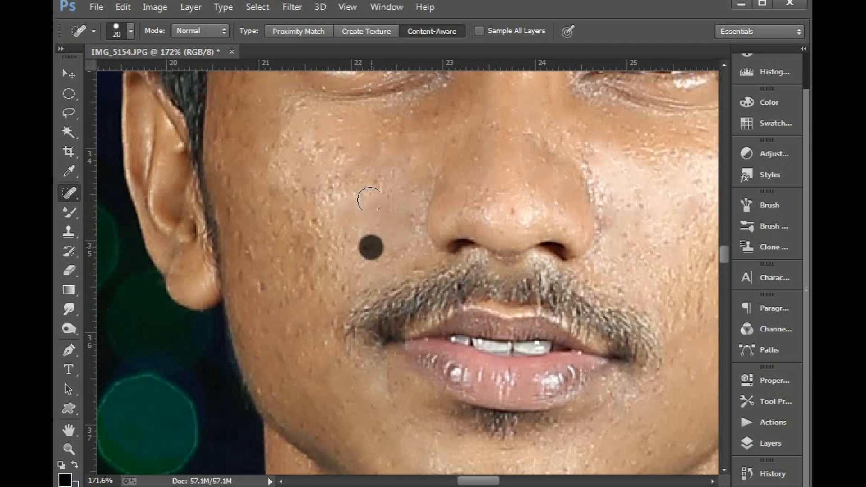
pyautogui.click(310, 251)
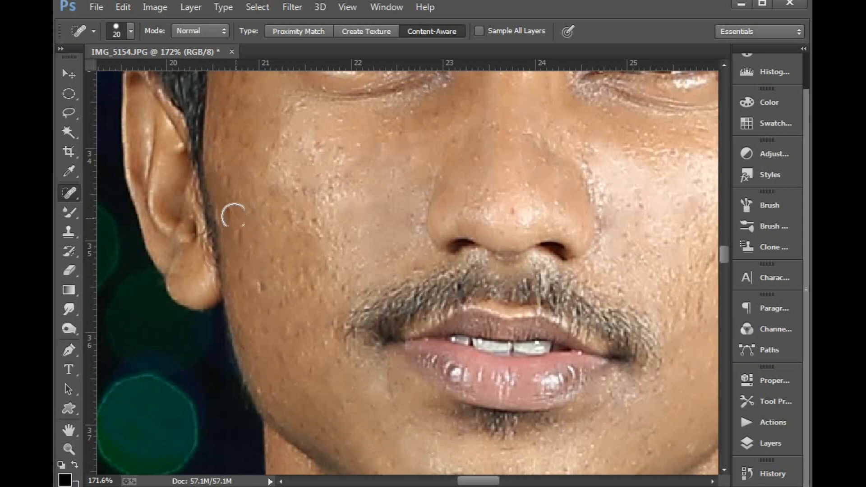
pyautogui.click(232, 187)
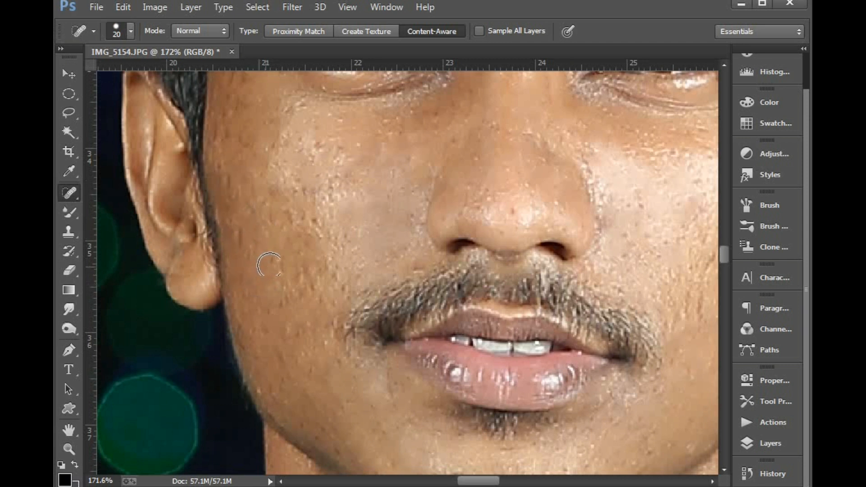
pyautogui.click(312, 286)
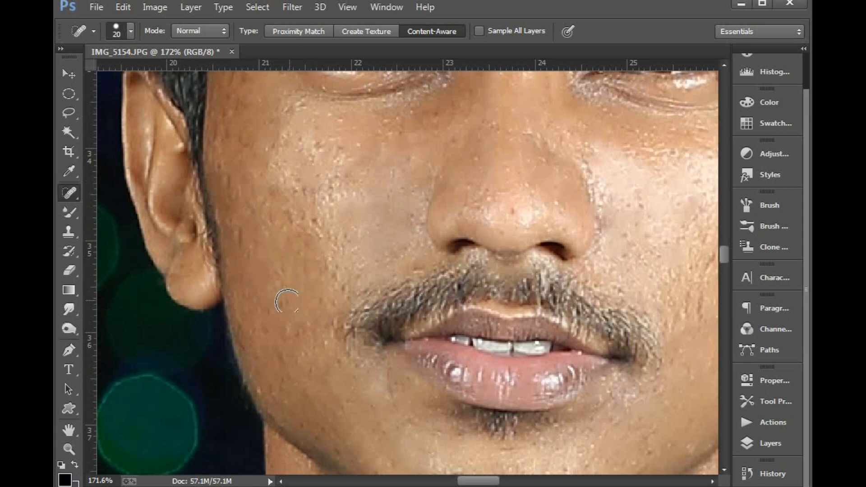
pyautogui.click(339, 280)
# Remove the raised blemish on the neck just under the chin
pyautogui.scroll(-5, 354, 338)
pyautogui.hscroll(2, 354, 338)
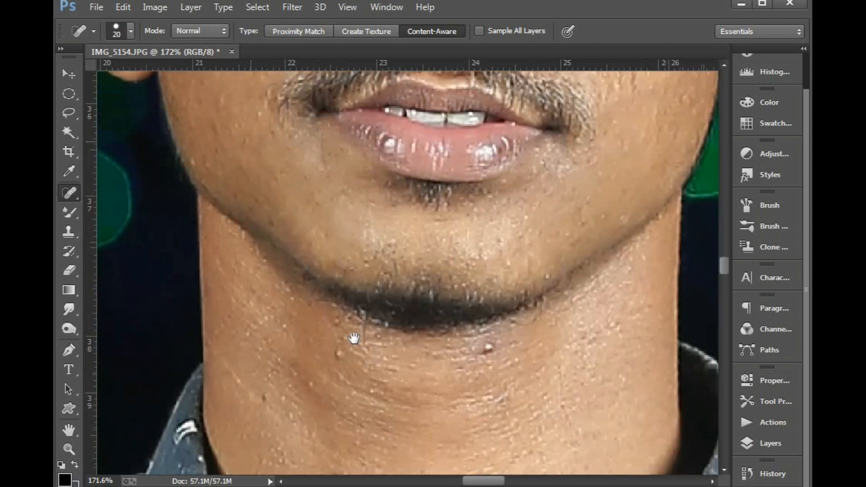
pyautogui.moveTo(354, 339)
pyautogui.mouseDown()
pyautogui.moveTo(287, 121)
pyautogui.moveTo(311, 214)
pyautogui.mouseUp()
pyautogui.click(447, 225)
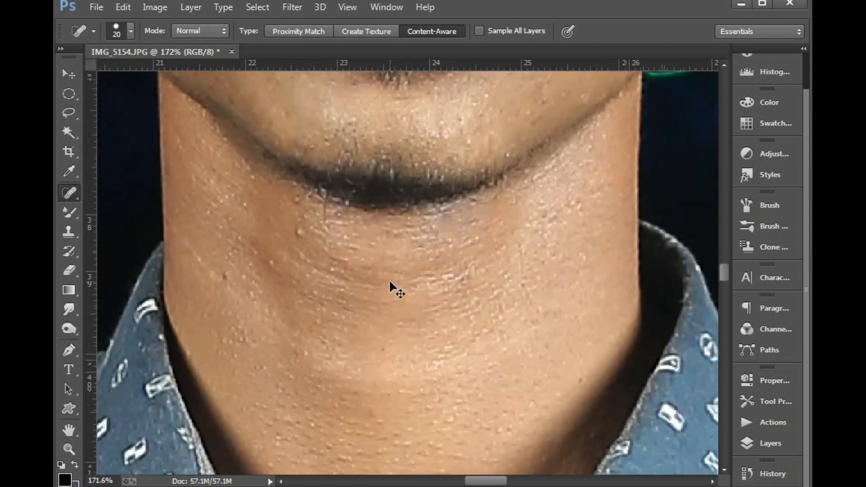
# Switch to the Mixer Brush Tool for blending the facial skin
pyautogui.hotkey('ctrl', '1')
pyautogui.scroll(10, 362, 397)
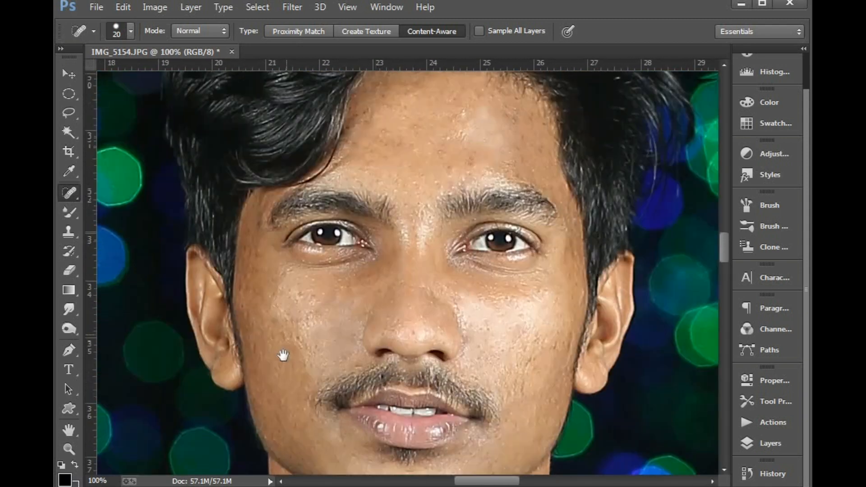
pyautogui.moveTo(283, 356); pyautogui.dragTo(280, 381)
pyautogui.moveTo(68, 210)
pyautogui.mouseDown()
pyautogui.moveTo(129, 212)
pyautogui.moveTo(115, 253)
pyautogui.mouseUp()
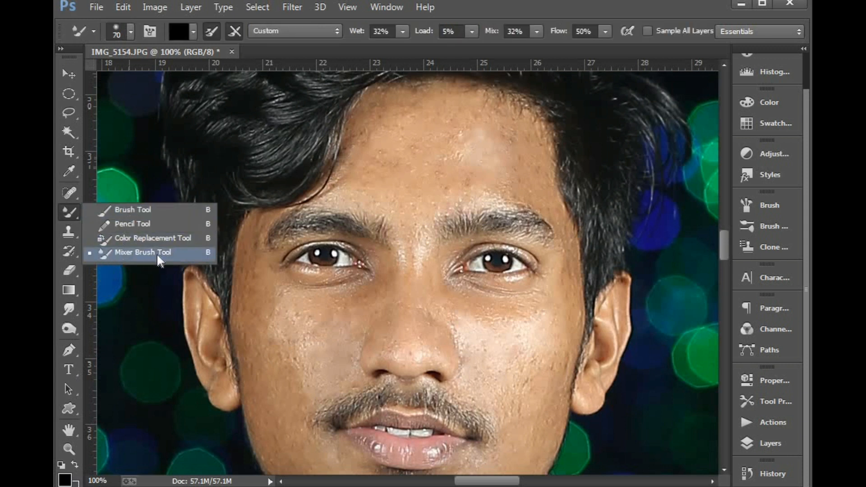
pyautogui.moveTo(188, 253); pyautogui.dragTo(188, 253)
# Reduce the Mixer Brush size to 30, keeping the Custom blend with Wet 32%, Load 5%, Mix 32% and Flow 50%
pyautogui.hotkey('ctrl', '+')
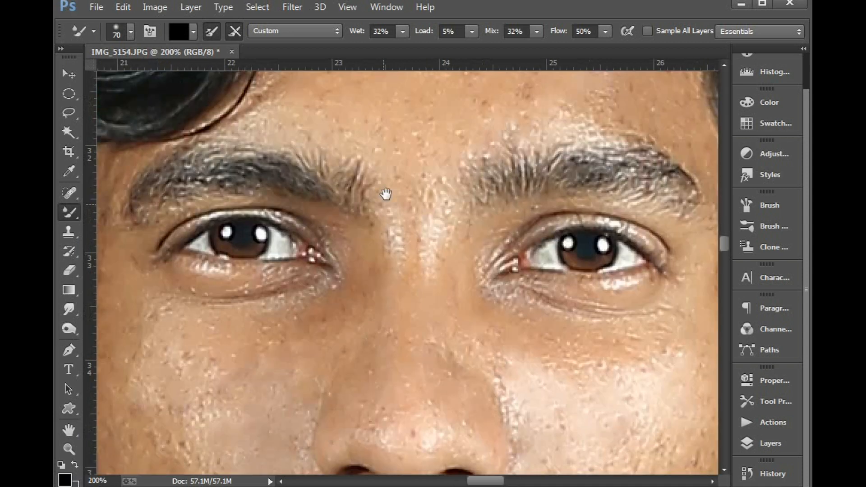
pyautogui.moveTo(387, 194); pyautogui.dragTo(396, 338)
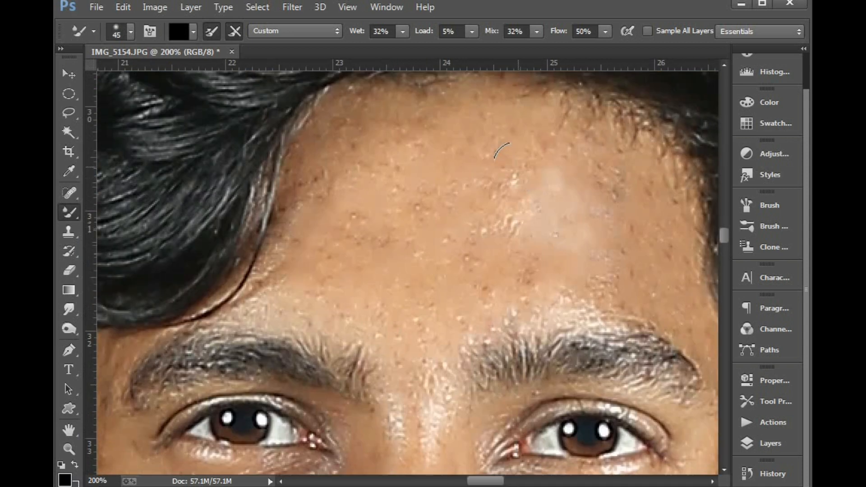
pyautogui.press('[')
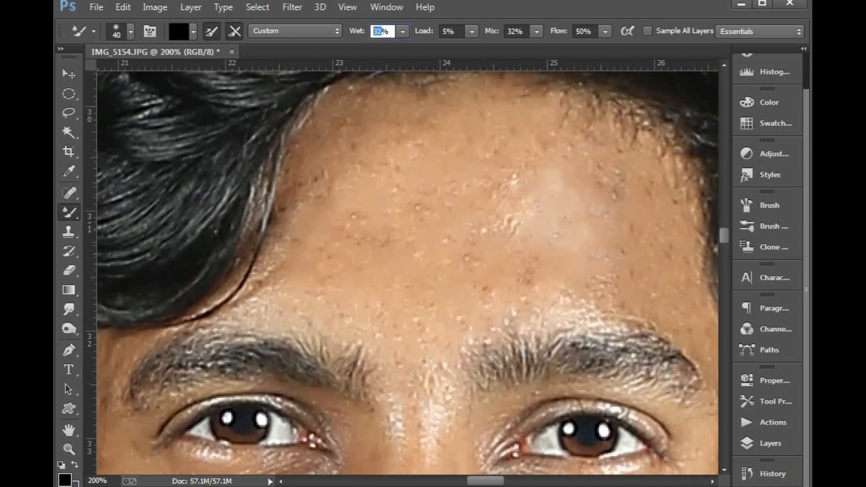
pyautogui.click(447, 31)
pyautogui.click(529, 31)
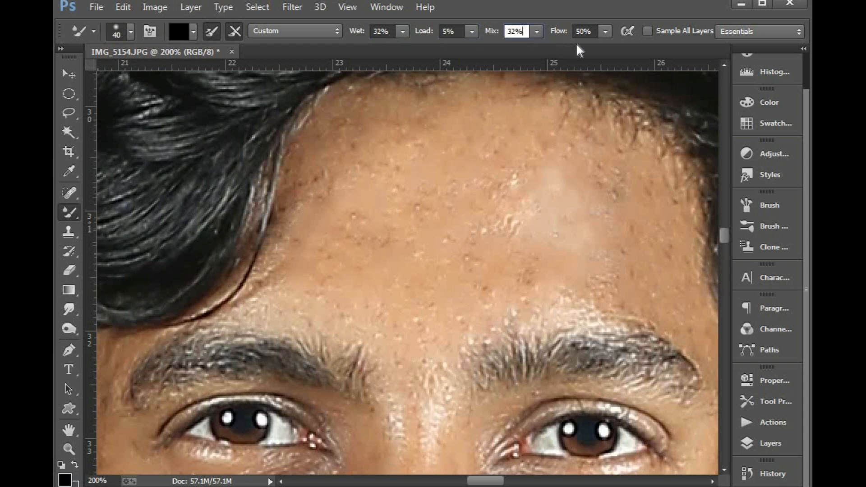
pyautogui.click(315, 31)
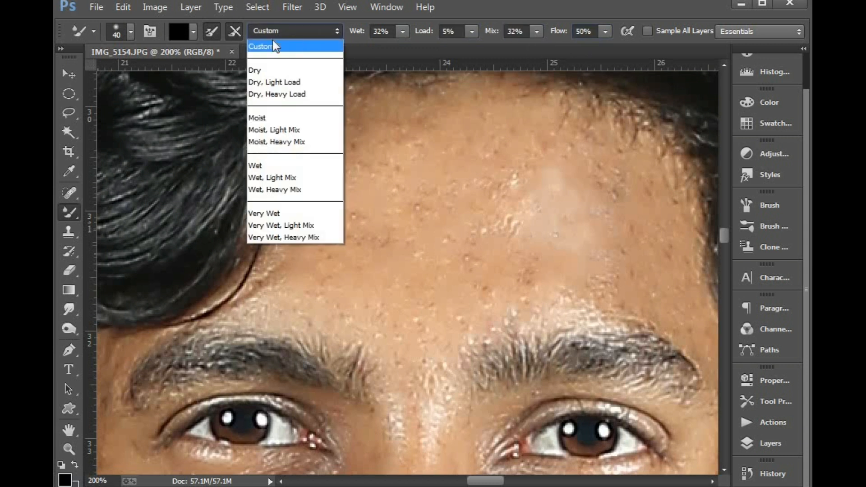
pyautogui.click(379, 53)
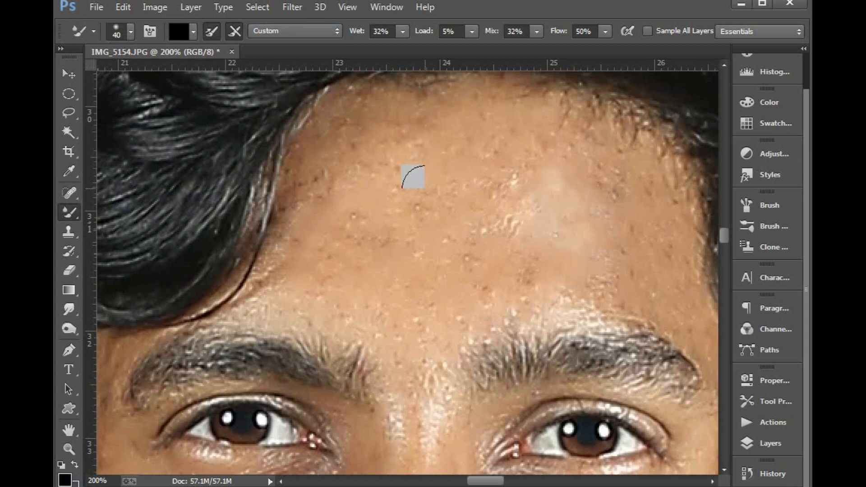
pyautogui.press('[')
# Sample a clean forehead skin tone and smooth the image-left side of the forehead along the hair
pyautogui.keyDown('alt'); pyautogui.click(425, 172); pyautogui.keyUp('alt')
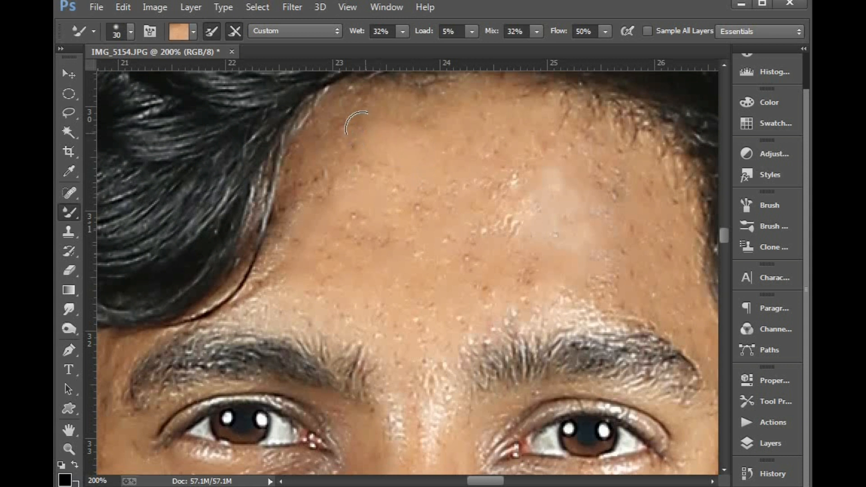
pyautogui.moveTo(338, 119); pyautogui.dragTo(351, 130)
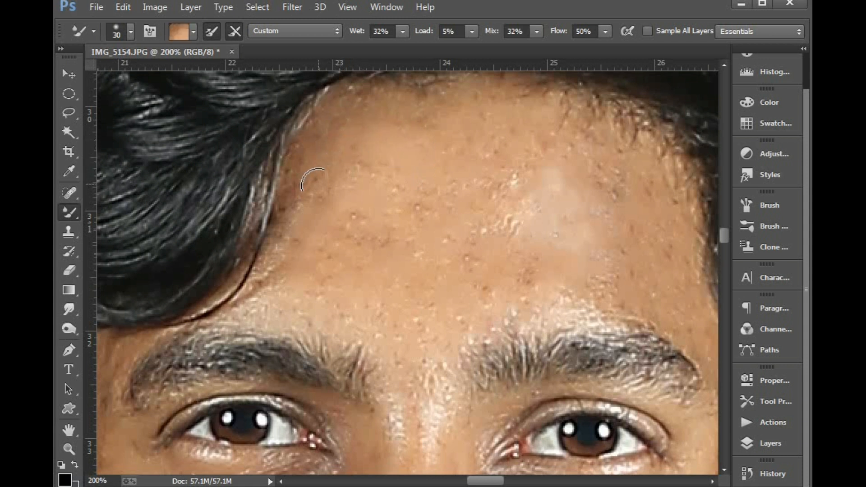
pyautogui.moveTo(289, 240)
pyautogui.mouseDown()
pyautogui.moveTo(263, 285)
pyautogui.moveTo(273, 289)
pyautogui.mouseUp()
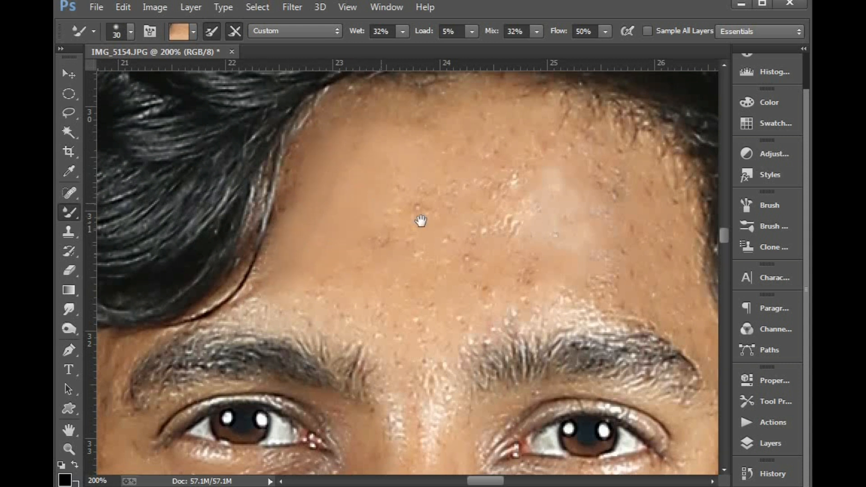
# Blend away the dark spots and shiny specks across the middle of the forehead
pyautogui.moveTo(407, 190); pyautogui.dragTo(348, 216)
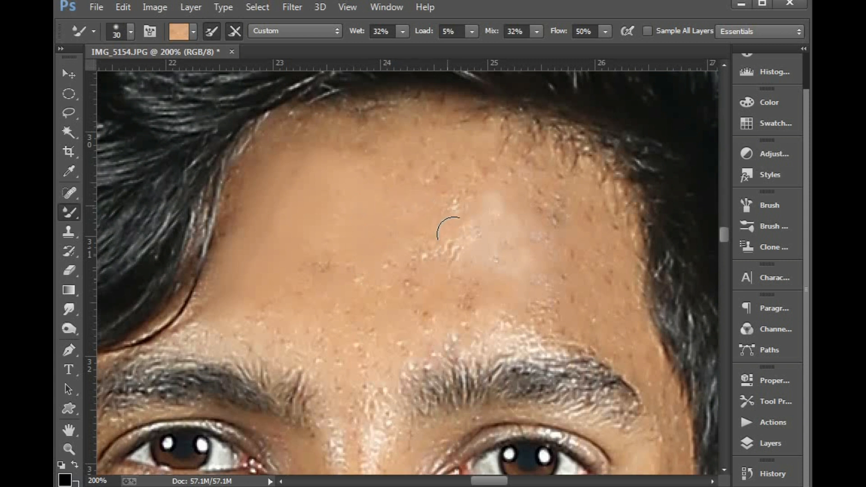
pyautogui.moveTo(451, 231); pyautogui.dragTo(437, 238)
pyautogui.moveTo(370, 308); pyautogui.dragTo(426, 277)
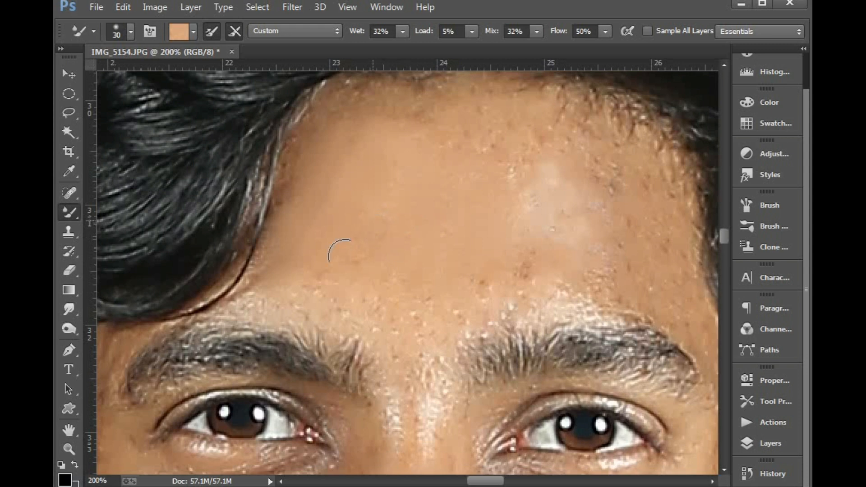
# Smooth the skin above the image-left eyebrow and between the eyebrows down to the nose bridge, resampling the local tone
pyautogui.moveTo(348, 273); pyautogui.dragTo(359, 216)
pyautogui.moveTo(283, 234); pyautogui.dragTo(277, 215)
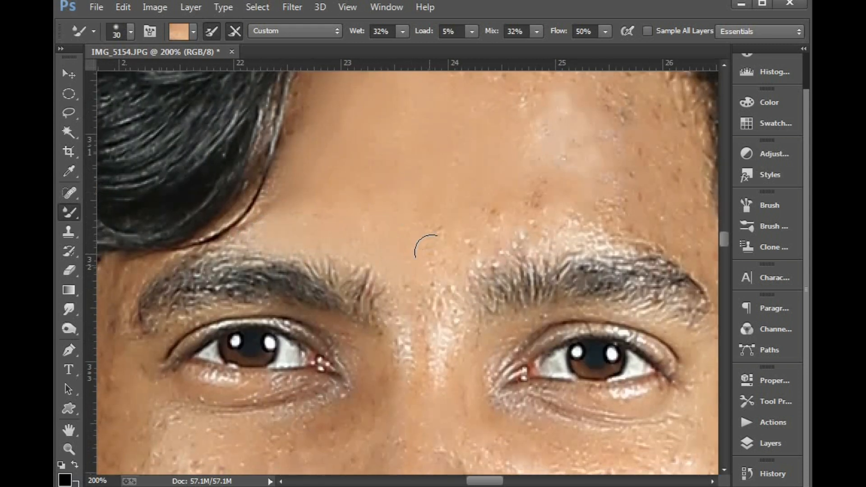
pyautogui.keyDown('alt'); pyautogui.click(406, 389); pyautogui.keyUp('alt')
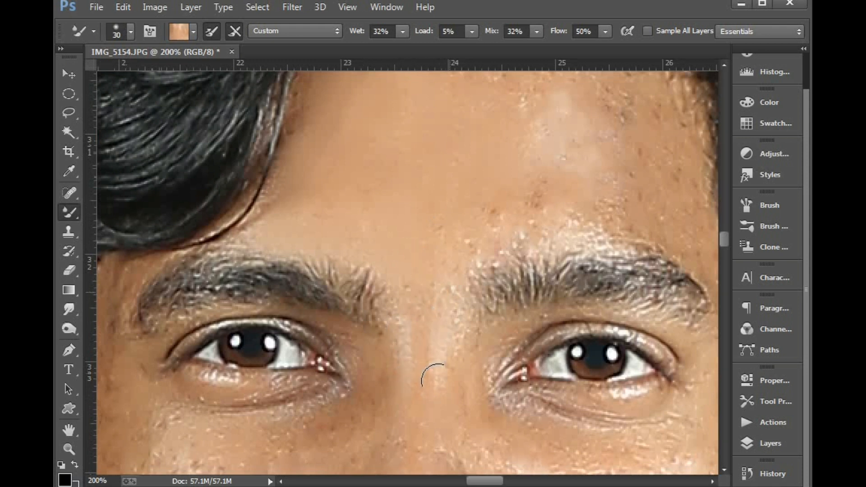
pyautogui.moveTo(435, 271); pyautogui.dragTo(401, 331)
# Sample nearby skin and blend the spots and pale patch on the forehead above the inner image-right eyebrow
pyautogui.keyDown('alt'); pyautogui.click(430, 296); pyautogui.keyUp('alt')
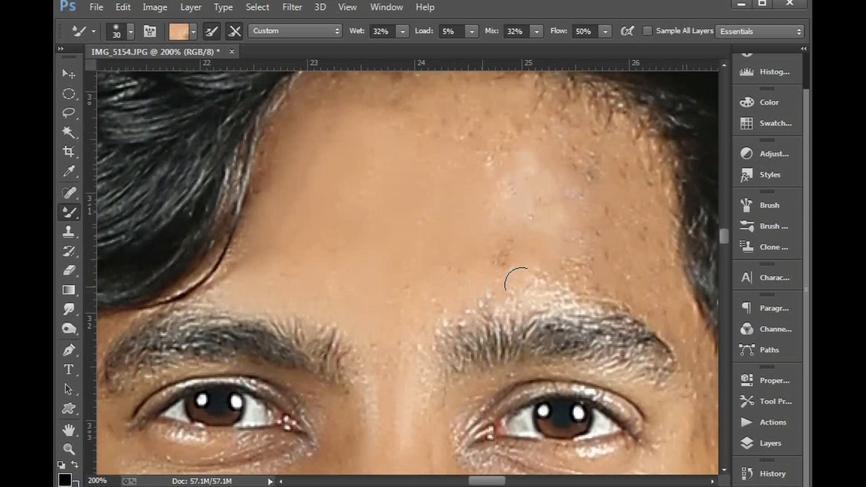
pyautogui.moveTo(519, 283)
pyautogui.mouseDown()
pyautogui.moveTo(510, 263)
pyautogui.moveTo(484, 262)
pyautogui.mouseUp()
pyautogui.moveTo(495, 218); pyautogui.dragTo(517, 183)
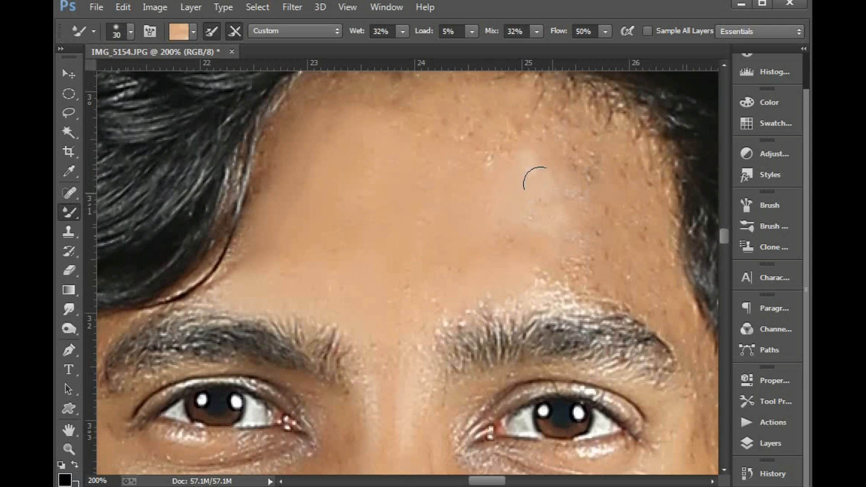
# Smooth the upper forehead below the hairline and down its image-right side, using a sampled skin tone
pyautogui.moveTo(514, 153); pyautogui.dragTo(415, 302)
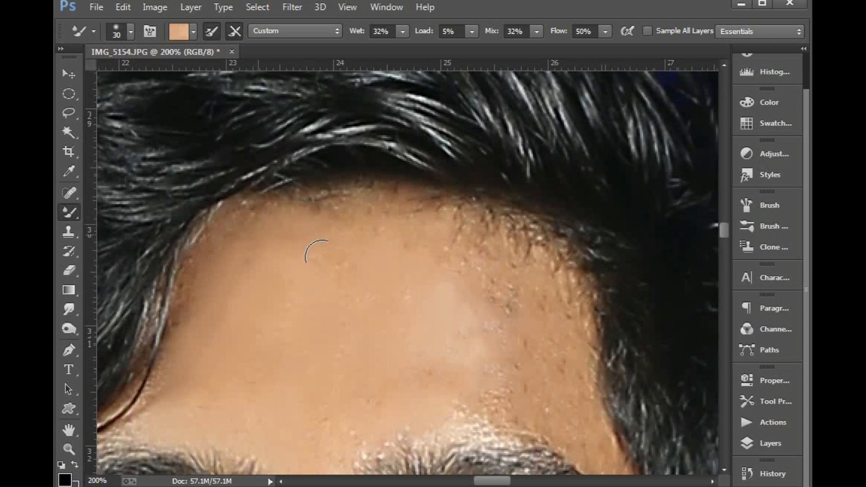
pyautogui.keyDown('alt'); pyautogui.click(282, 235); pyautogui.keyUp('alt')
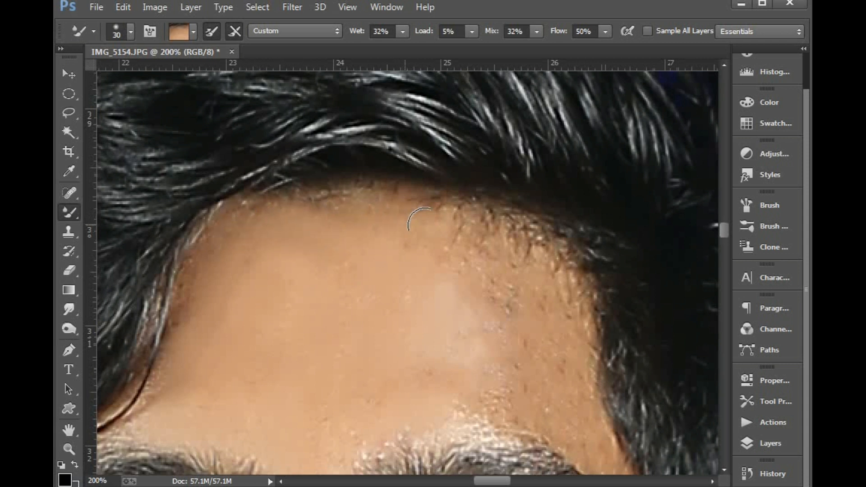
pyautogui.moveTo(479, 255)
pyautogui.mouseDown()
pyautogui.moveTo(507, 305)
pyautogui.moveTo(526, 294)
pyautogui.mouseUp()
pyautogui.moveTo(513, 240); pyautogui.dragTo(520, 248)
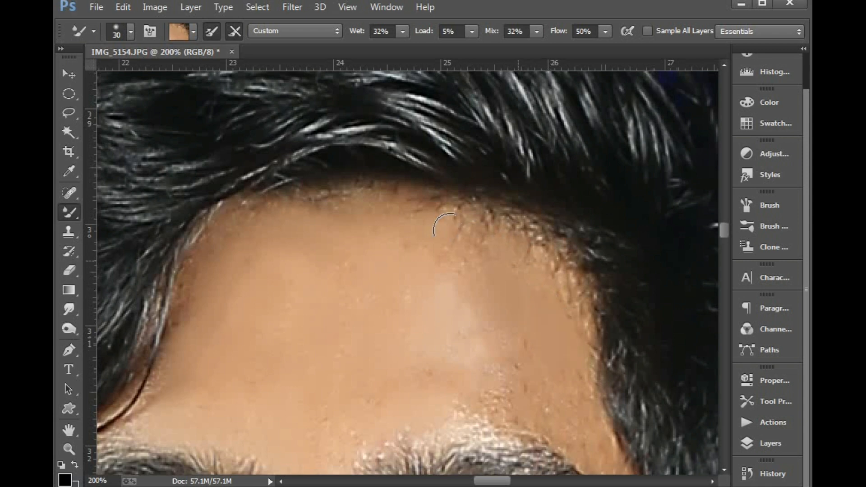
pyautogui.moveTo(458, 335); pyautogui.dragTo(490, 358)
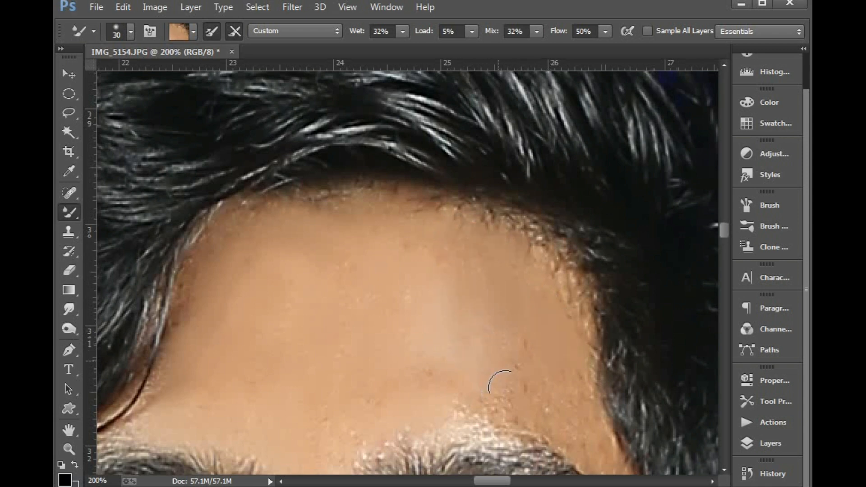
# Blend the remaining texture above the outer image-right eyebrow with freshly sampled forehead tones
pyautogui.scroll(-3, 487, 302)
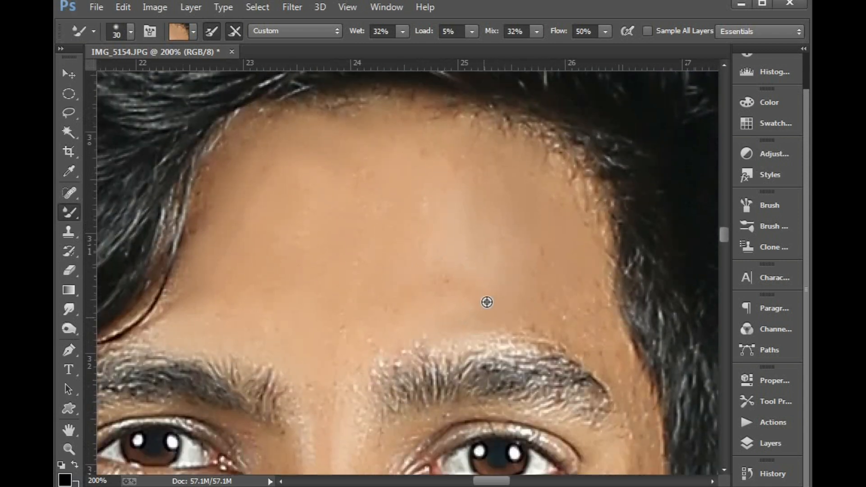
pyautogui.keyDown('alt'); pyautogui.click(486, 273); pyautogui.keyUp('alt')
pyautogui.moveTo(546, 308); pyautogui.dragTo(488, 258)
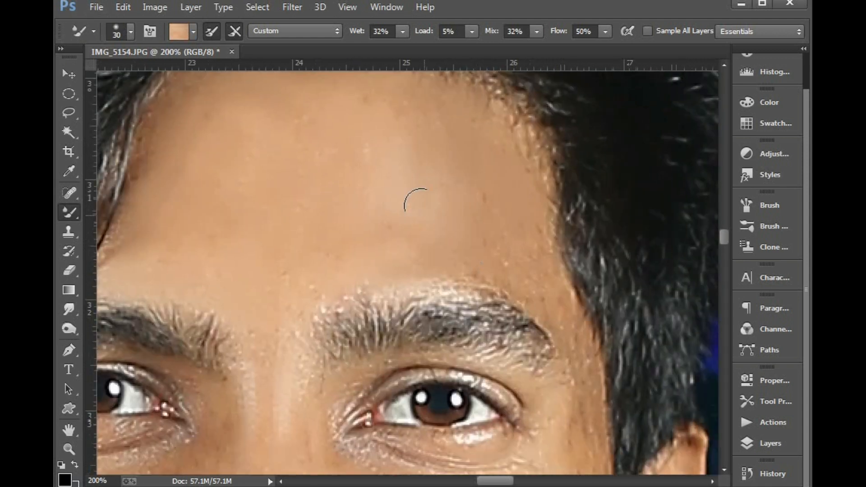
pyautogui.keyDown('alt'); pyautogui.click(399, 126); pyautogui.keyUp('alt')
# Smooth the image-right temple beside the eyebrow and eye with skin tones sampled there
pyautogui.scroll(-3, 518, 234)
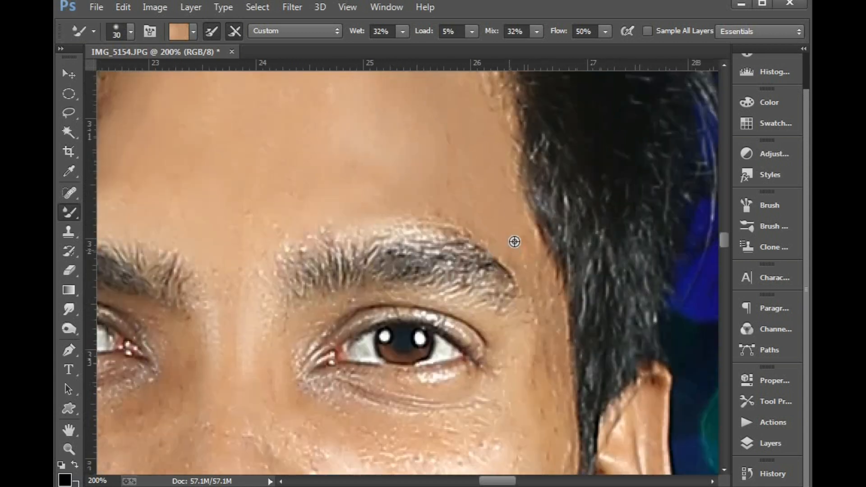
pyautogui.keyDown('alt'); pyautogui.click(514, 242); pyautogui.keyUp('alt')
pyautogui.scroll(-3, 519, 307)
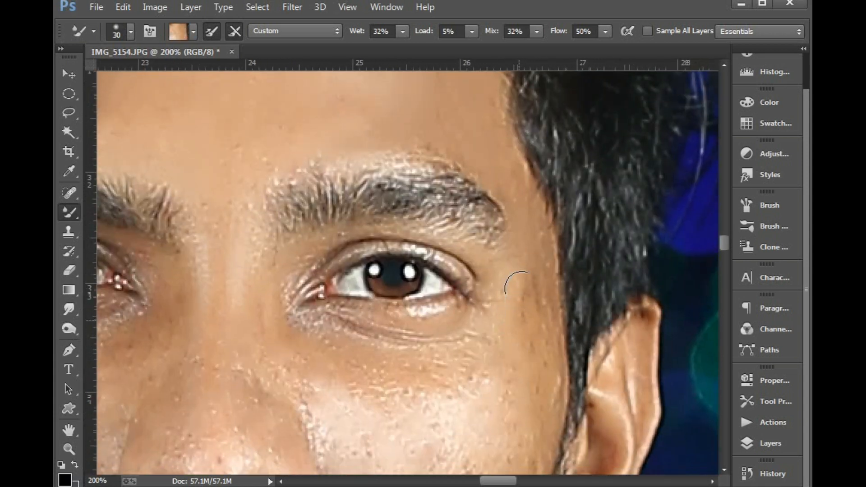
pyautogui.keyDown('alt'); pyautogui.click(527, 244); pyautogui.keyUp('alt')
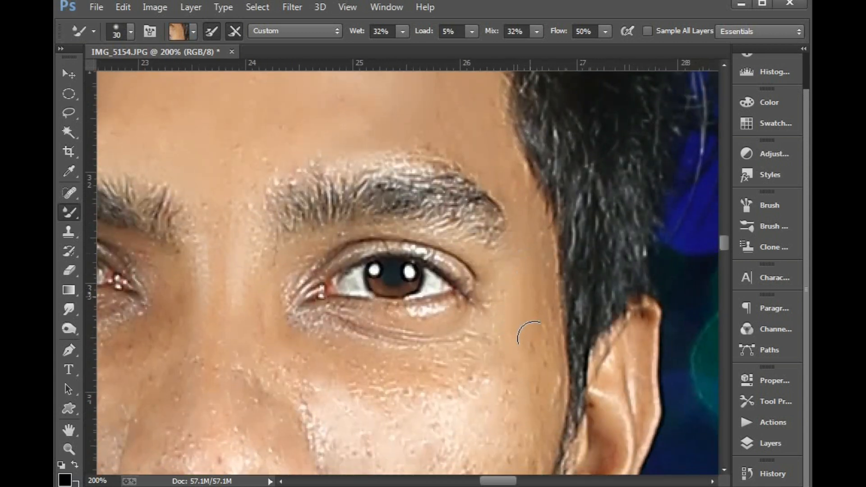
# Smooth the skin below the image-right eye and the shiny upper cheek beside the nose, using locally sampled tones
pyautogui.keyDown('alt'); pyautogui.click(499, 352); pyautogui.keyUp('alt')
pyautogui.keyDown('alt'); pyautogui.click(475, 370); pyautogui.keyUp('alt')
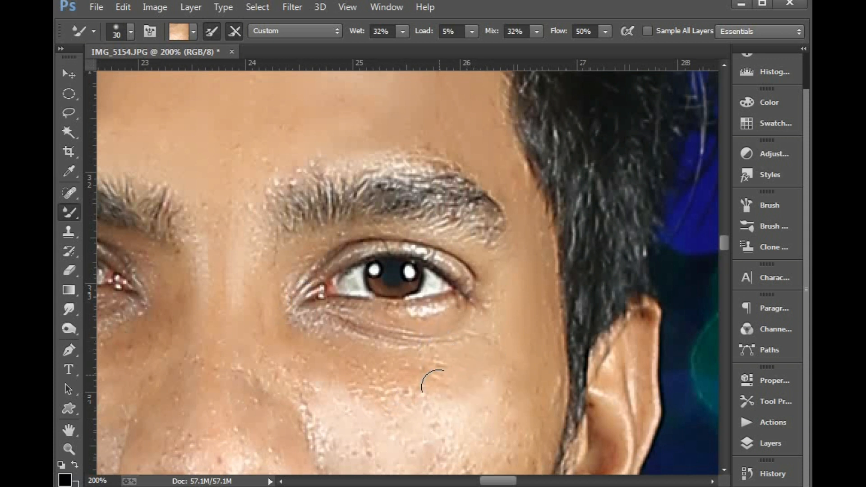
pyautogui.moveTo(445, 384)
pyautogui.mouseDown()
pyautogui.moveTo(443, 361)
pyautogui.moveTo(397, 391)
pyautogui.moveTo(420, 407)
pyautogui.moveTo(372, 401)
pyautogui.moveTo(339, 382)
pyautogui.moveTo(363, 394)
pyautogui.moveTo(352, 365)
pyautogui.moveTo(394, 372)
pyautogui.moveTo(329, 358)
pyautogui.moveTo(315, 336)
pyautogui.mouseUp()
pyautogui.scroll(-3, 316, 316)
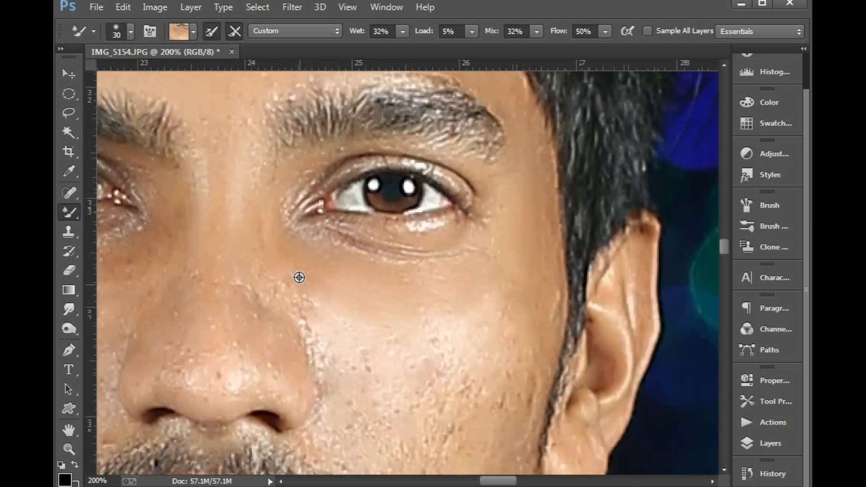
pyautogui.moveTo(324, 364)
pyautogui.mouseDown()
pyautogui.moveTo(373, 342)
pyautogui.moveTo(378, 369)
pyautogui.moveTo(394, 335)
pyautogui.moveTo(413, 365)
pyautogui.moveTo(417, 317)
pyautogui.moveTo(435, 349)
pyautogui.moveTo(441, 333)
pyautogui.moveTo(482, 314)
pyautogui.moveTo(494, 300)
pyautogui.mouseUp()
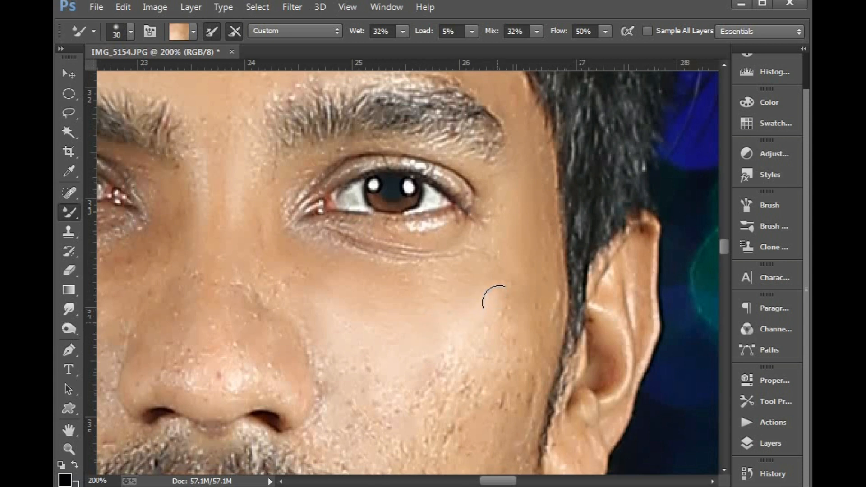
# Smooth the outer image-right cheek from the eye corner down toward the ear with the Mixer Brush
pyautogui.scroll(-2, 516, 313)
pyautogui.moveTo(543, 211); pyautogui.dragTo(516, 324)
pyautogui.moveTo(505, 356)
pyautogui.mouseDown()
pyautogui.moveTo(514, 320)
pyautogui.moveTo(504, 308)
pyautogui.moveTo(489, 332)
pyautogui.moveTo(510, 271)
pyautogui.moveTo(498, 282)
pyautogui.moveTo(474, 261)
pyautogui.mouseUp()
pyautogui.moveTo(492, 214)
pyautogui.mouseDown()
pyautogui.moveTo(424, 300)
pyautogui.moveTo(451, 256)
pyautogui.moveTo(426, 291)
pyautogui.mouseUp()
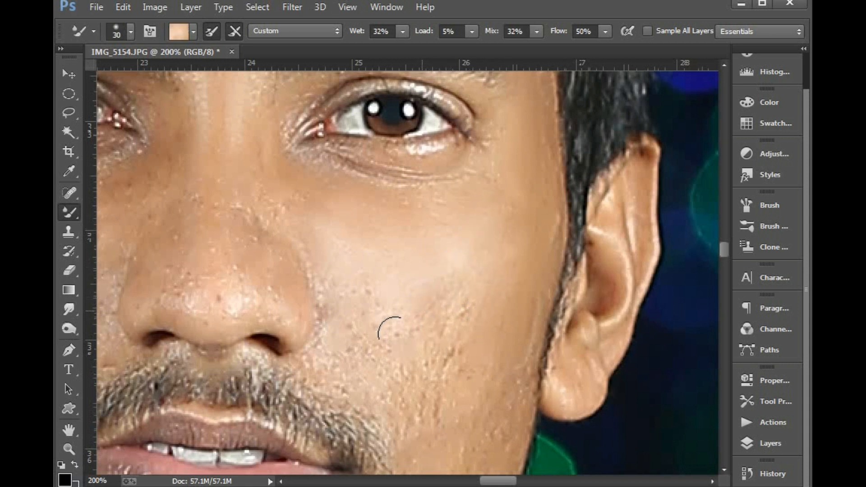
# Blend the spotted image-right cheek beside the nostril and across its middle, using skin tones sampled nearby
pyautogui.keyDown('alt'); pyautogui.click(326, 319); pyautogui.keyUp('alt')
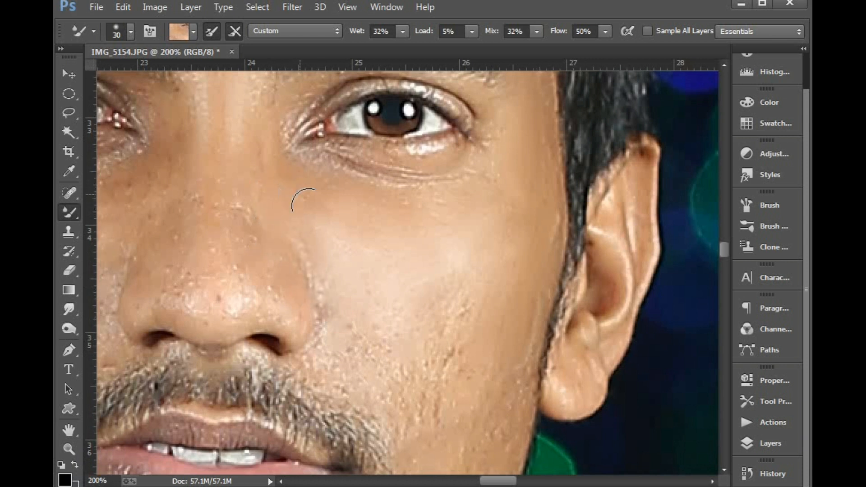
pyautogui.hscroll(-3, 392, 333)
pyautogui.moveTo(404, 309); pyautogui.dragTo(396, 331)
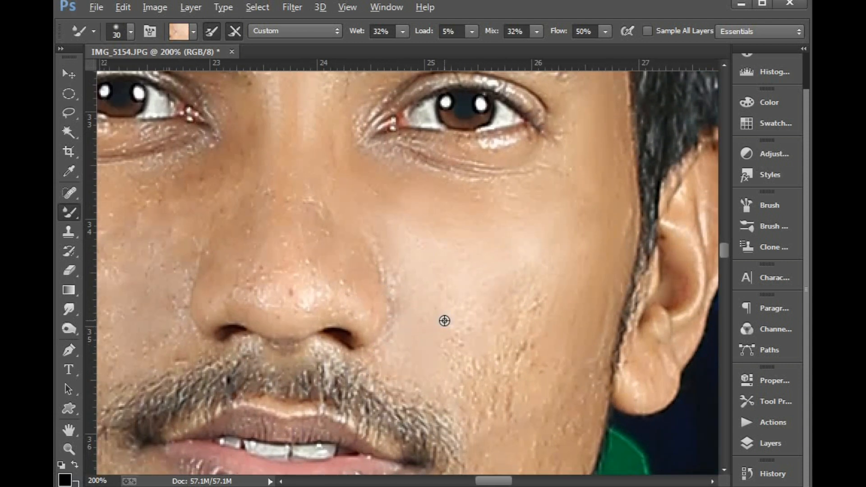
pyautogui.moveTo(444, 320)
pyautogui.mouseDown()
pyautogui.moveTo(459, 345)
pyautogui.moveTo(471, 307)
pyautogui.mouseUp()
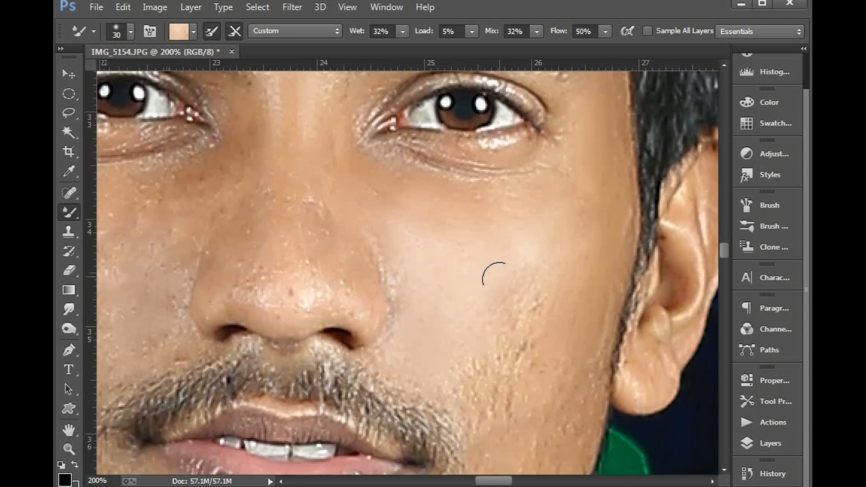
pyautogui.moveTo(494, 274)
pyautogui.mouseDown()
pyautogui.moveTo(523, 251)
pyautogui.moveTo(521, 314)
pyautogui.mouseUp()
pyautogui.moveTo(520, 257)
pyautogui.mouseDown()
pyautogui.moveTo(509, 306)
pyautogui.moveTo(514, 361)
pyautogui.moveTo(465, 280)
pyautogui.mouseUp()
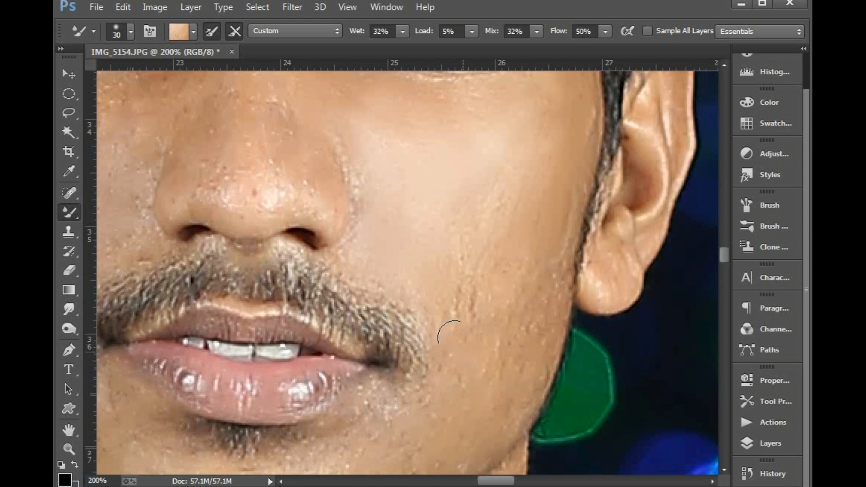
# Smooth the rough lower image-right cheek between the moustache end and the earlobe with sampled cheek tones
pyautogui.moveTo(449, 333); pyautogui.dragTo(451, 294)
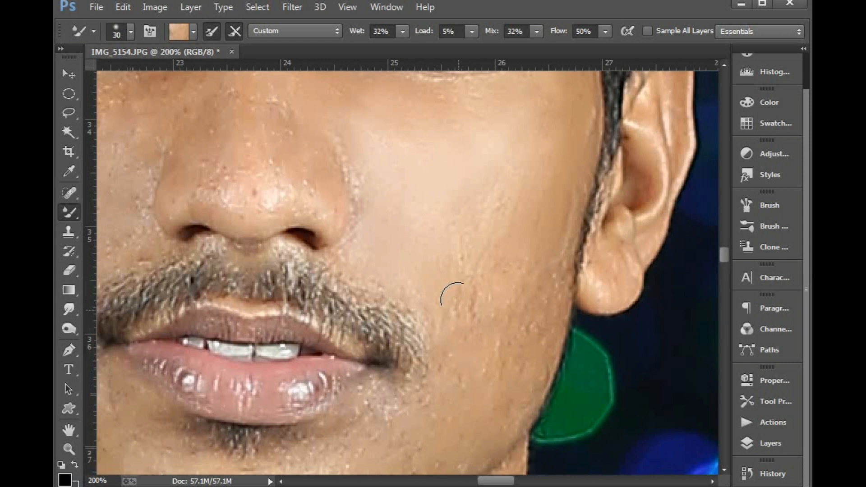
pyautogui.keyDown('alt'); pyautogui.click(527, 241); pyautogui.keyUp('alt')
pyautogui.moveTo(541, 232); pyautogui.dragTo(554, 219)
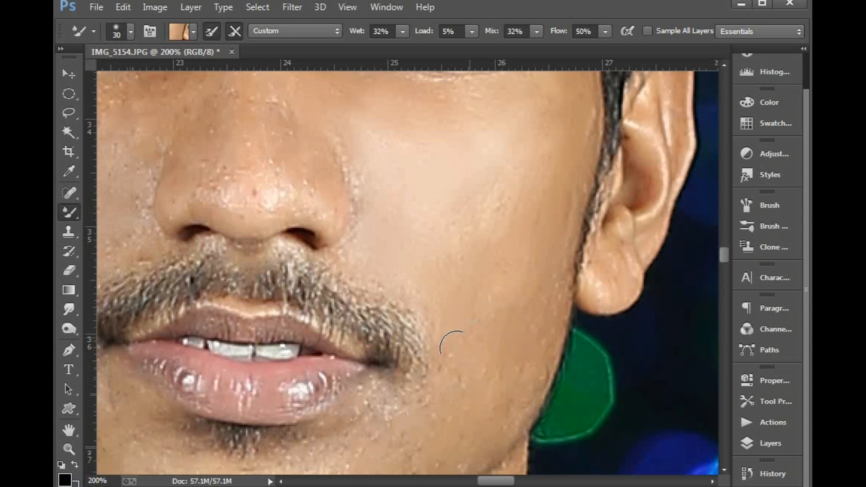
# Blend the skin beside the image-right mouth corner and down along the jaw with locally sampled tones
pyautogui.scroll(-2, 451, 343)
pyautogui.keyDown('alt'); pyautogui.click(441, 309); pyautogui.keyUp('alt')
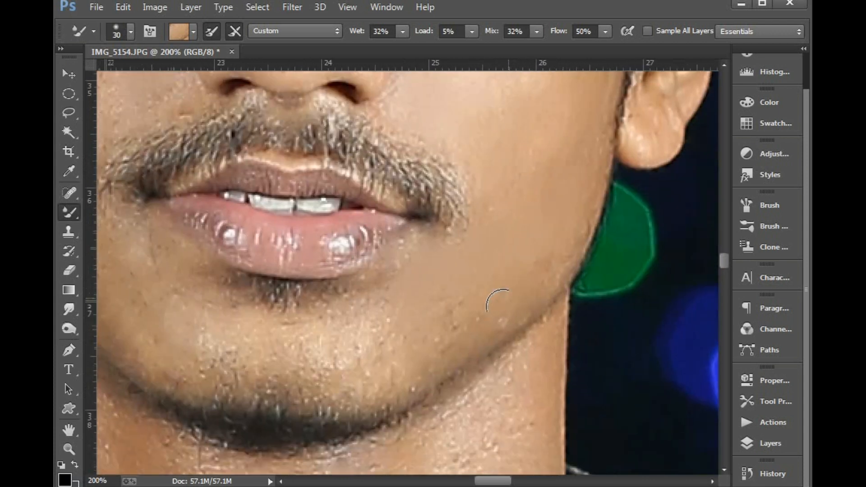
pyautogui.scroll(-2, 499, 305)
pyautogui.hscroll(-1, 498, 306)
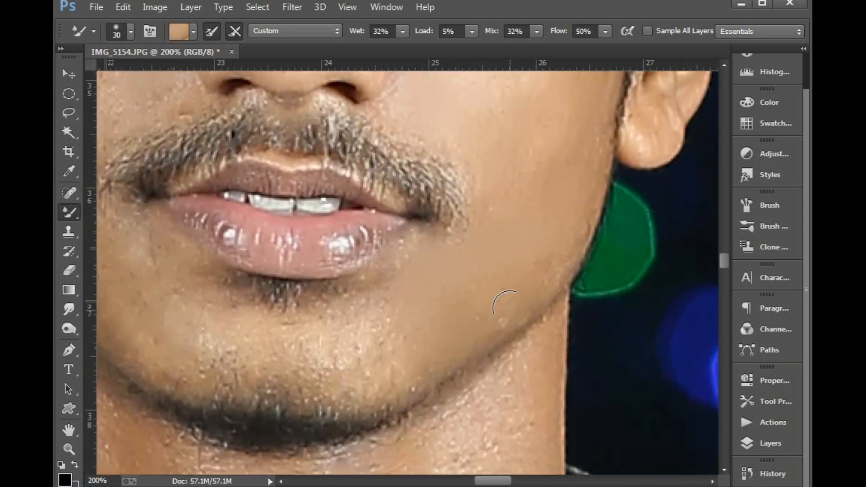
pyautogui.scroll(-1, 429, 304)
pyautogui.hscroll(-1, 429, 304)
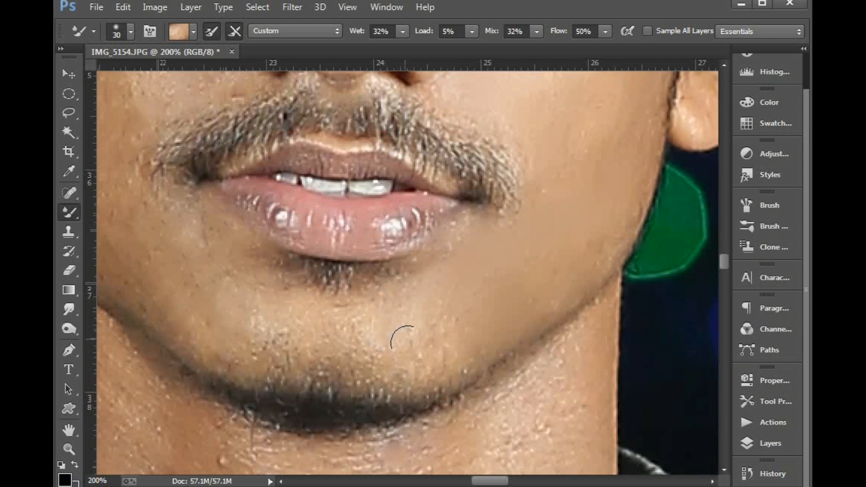
# Smooth the chin below the lower lip, from its centre toward the image-left side, with freshly sampled tones
pyautogui.moveTo(352, 345); pyautogui.dragTo(338, 313)
pyautogui.moveTo(335, 354); pyautogui.dragTo(393, 346)
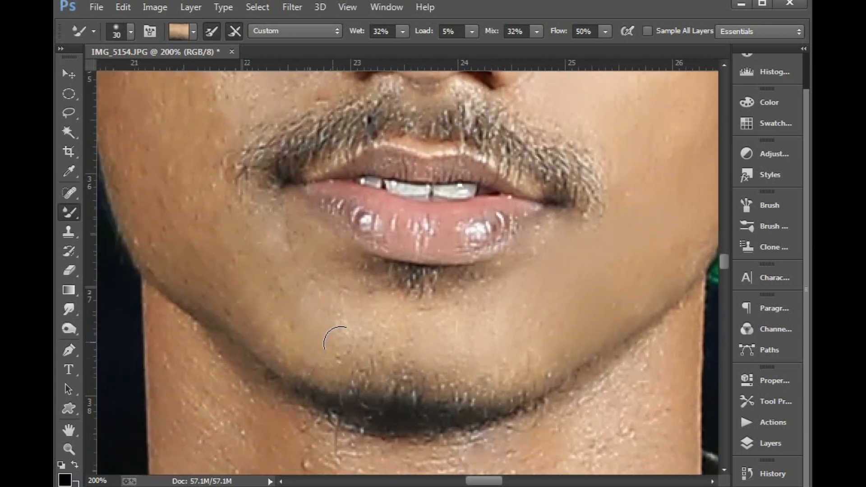
pyautogui.keyDown('alt'); pyautogui.click(341, 284); pyautogui.keyUp('alt')
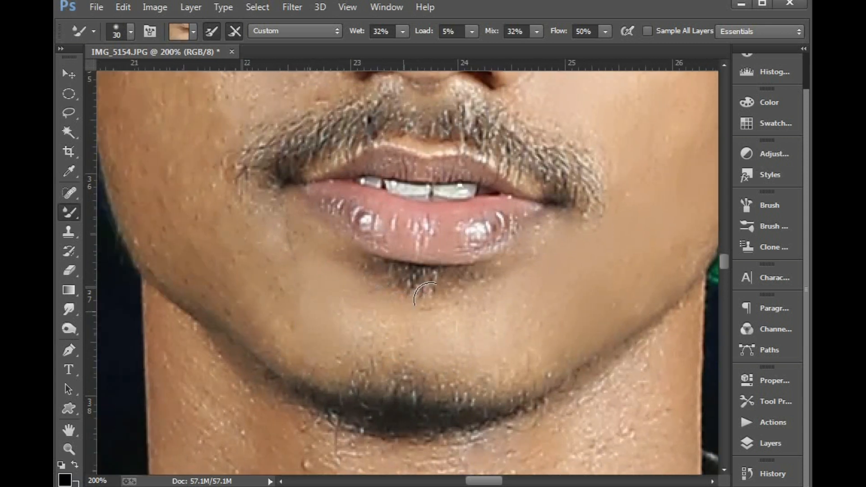
pyautogui.keyDown('alt'); pyautogui.click(451, 274); pyautogui.keyUp('alt')
pyautogui.scroll(3, 400, 292)
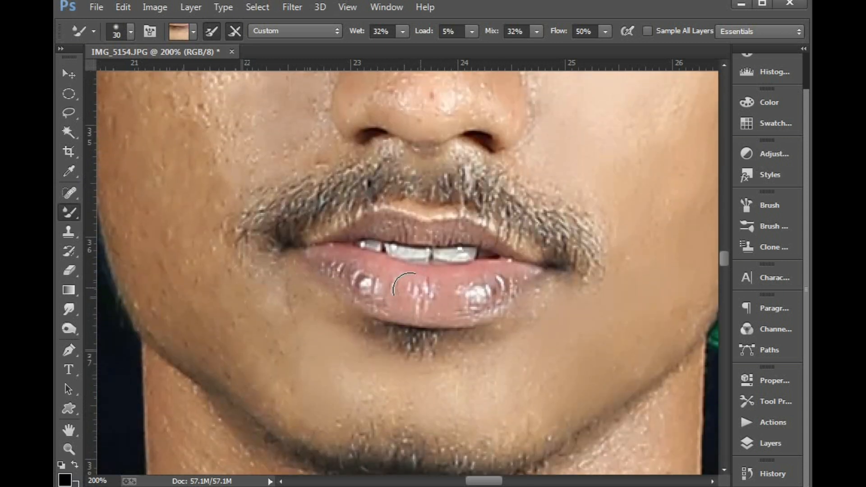
pyautogui.moveTo(405, 285)
pyautogui.mouseDown()
pyautogui.moveTo(482, 289)
pyautogui.moveTo(461, 300)
pyautogui.moveTo(502, 288)
pyautogui.moveTo(445, 293)
pyautogui.mouseUp()
pyautogui.keyDown('alt'); pyautogui.click(447, 284); pyautogui.keyUp('alt')
pyautogui.keyDown('alt'); pyautogui.click(474, 279); pyautogui.keyUp('alt')
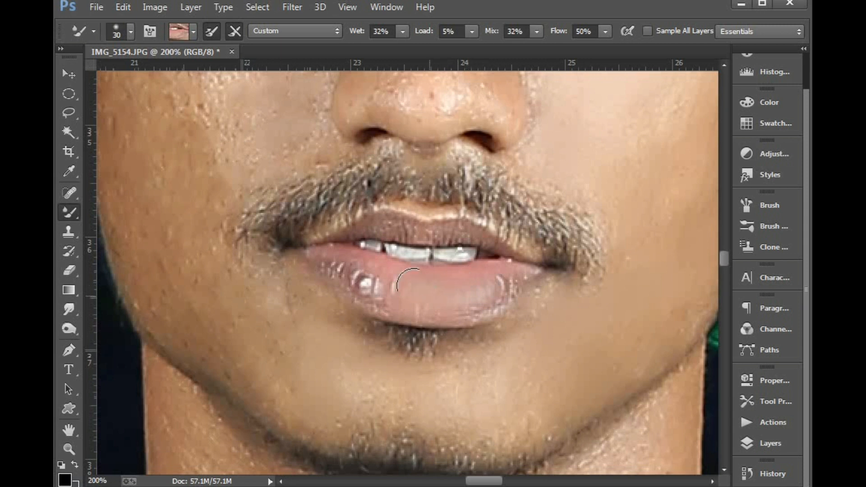
pyautogui.hotkey('ctrl', 'z')
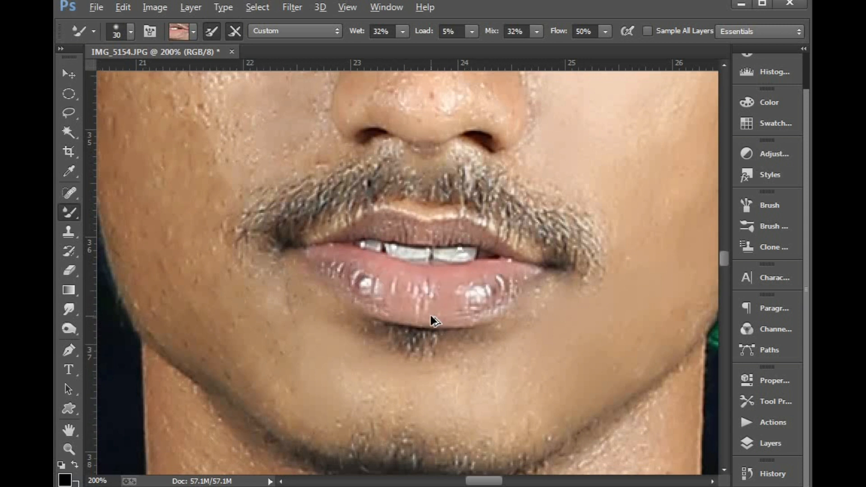
# Blend away the shiny highlights across the lower lip with pink tones sampled from the lip
pyautogui.keyDown('alt'); pyautogui.click(471, 291); pyautogui.keyUp('alt')
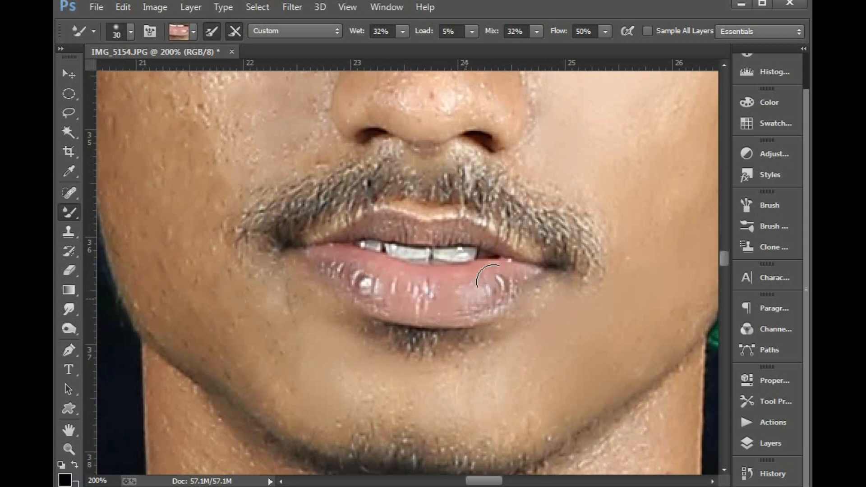
pyautogui.moveTo(490, 279)
pyautogui.mouseDown()
pyautogui.moveTo(512, 279)
pyautogui.moveTo(454, 294)
pyautogui.mouseUp()
pyautogui.moveTo(401, 284)
pyautogui.mouseDown()
pyautogui.moveTo(421, 296)
pyautogui.moveTo(326, 262)
pyautogui.moveTo(366, 287)
pyautogui.moveTo(326, 259)
pyautogui.moveTo(411, 301)
pyautogui.moveTo(436, 290)
pyautogui.mouseUp()
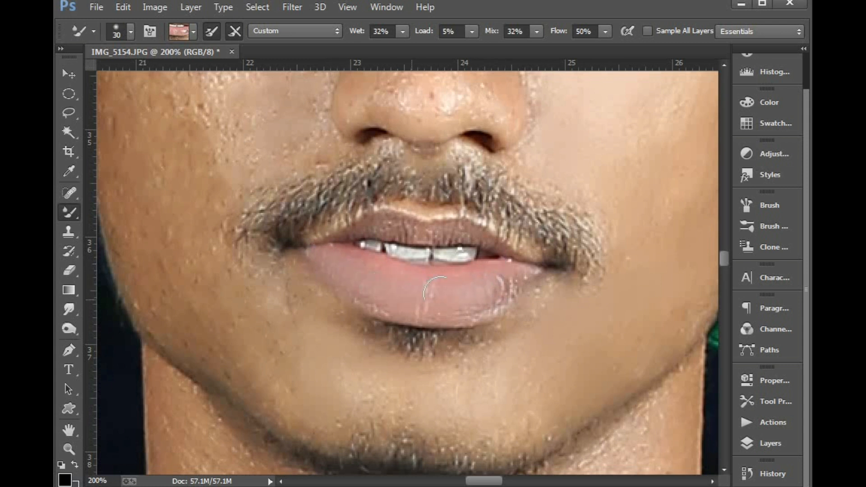
# Reduce the brush size to 15 and smooth the fine texture of the upper lip
pyautogui.press('[')
pyautogui.press('[')
pyautogui.press('[')
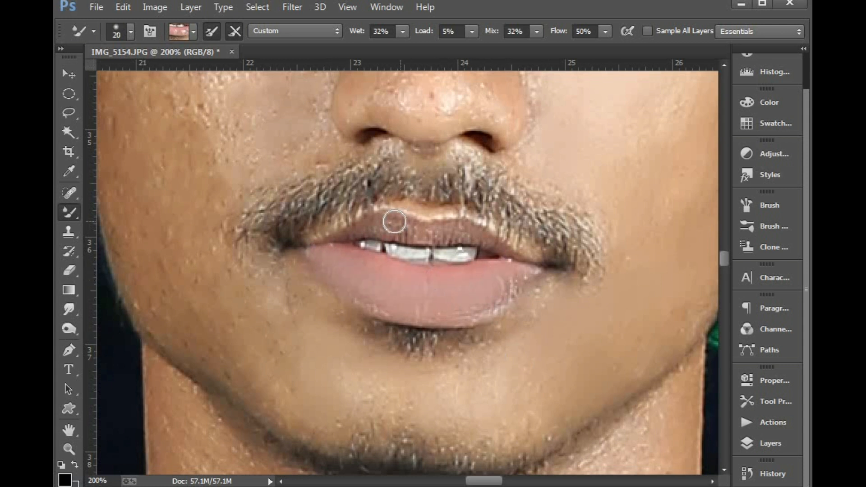
pyautogui.moveTo(381, 225)
pyautogui.mouseDown()
pyautogui.moveTo(377, 232)
pyautogui.moveTo(426, 232)
pyautogui.moveTo(438, 242)
pyautogui.moveTo(474, 237)
pyautogui.moveTo(524, 260)
pyautogui.mouseUp()
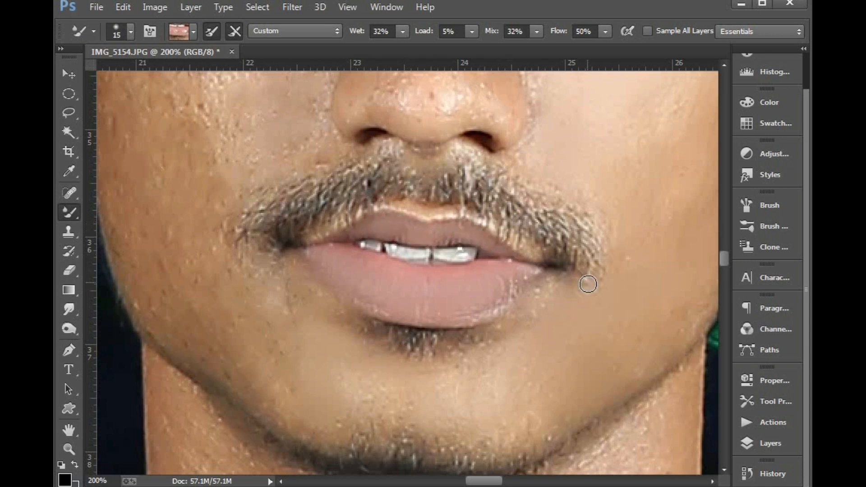
# Examine the retouched face within the whole portrait at 33.3% zoom, then return to 200%
pyautogui.hotkey('ctrl', '-')
pyautogui.hotkey('ctrl', '-')
pyautogui.hotkey('ctrl', '-')
pyautogui.hotkey('ctrl', '-')
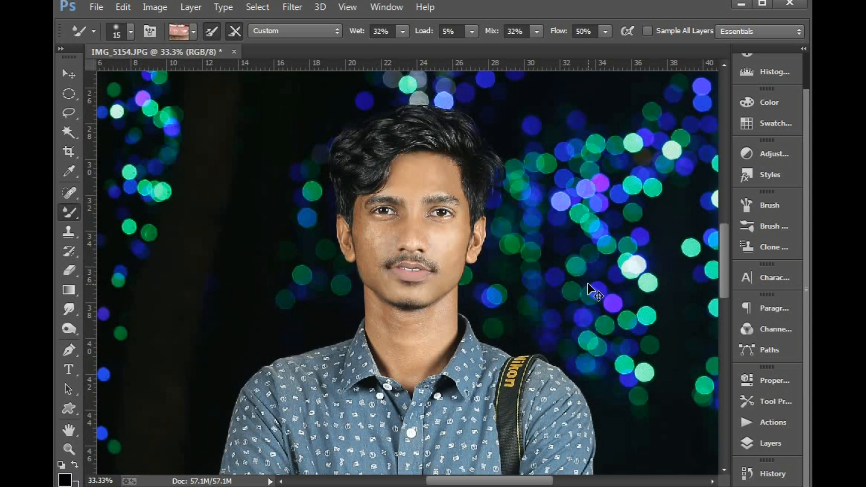
pyautogui.hotkey('ctrl', '+')
pyautogui.hotkey('ctrl', '+')
pyautogui.hotkey('ctrl', '+')
pyautogui.hotkey('ctrl', '+')
# Smooth the skin below the image-left eye toward the nose with the Mixer Brush at size 30, using sampled tones
pyautogui.press('v')
pyautogui.moveTo(174, 319); pyautogui.dragTo(247, 419)
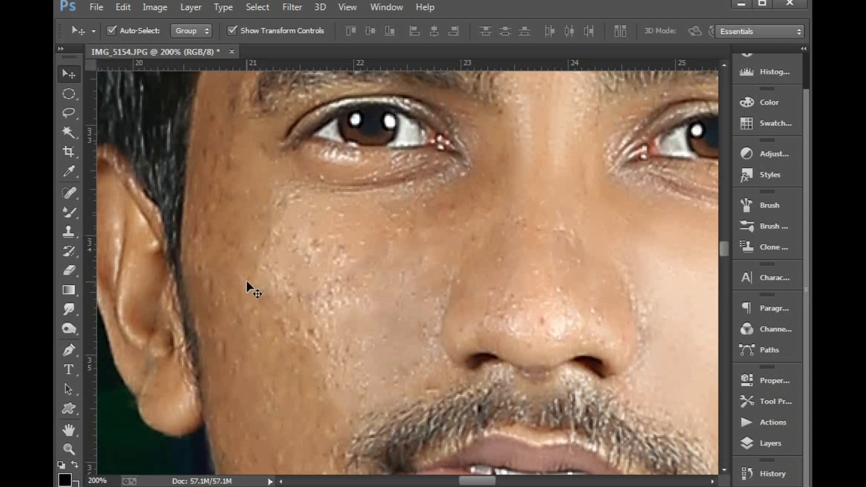
pyautogui.click(69, 212)
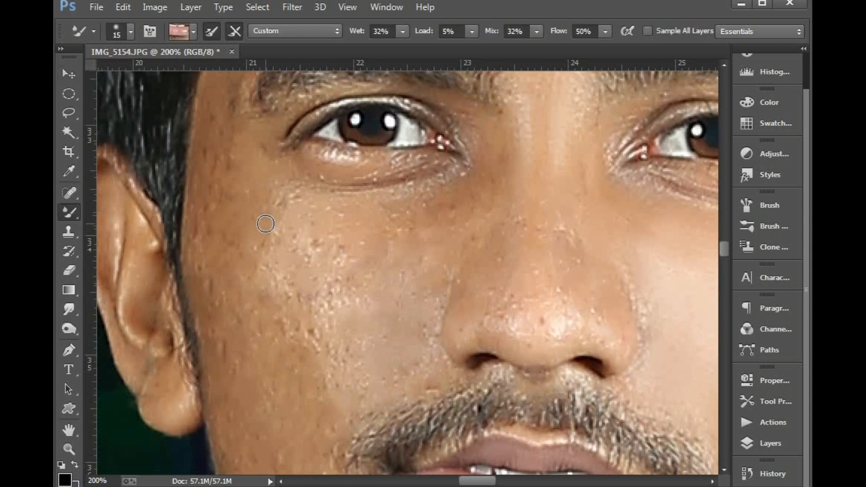
pyautogui.press(']')
pyautogui.keyDown('alt'); pyautogui.click(360, 230); pyautogui.keyUp('alt')
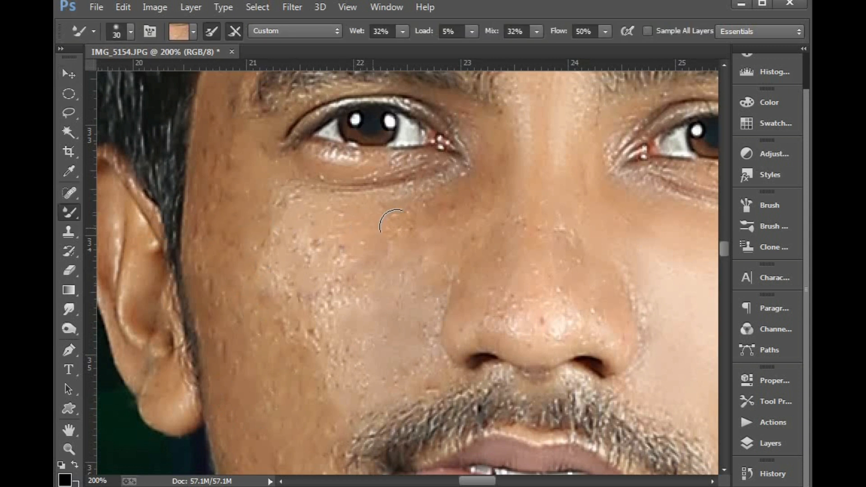
pyautogui.keyDown('alt'); pyautogui.click(445, 185); pyautogui.keyUp('alt')
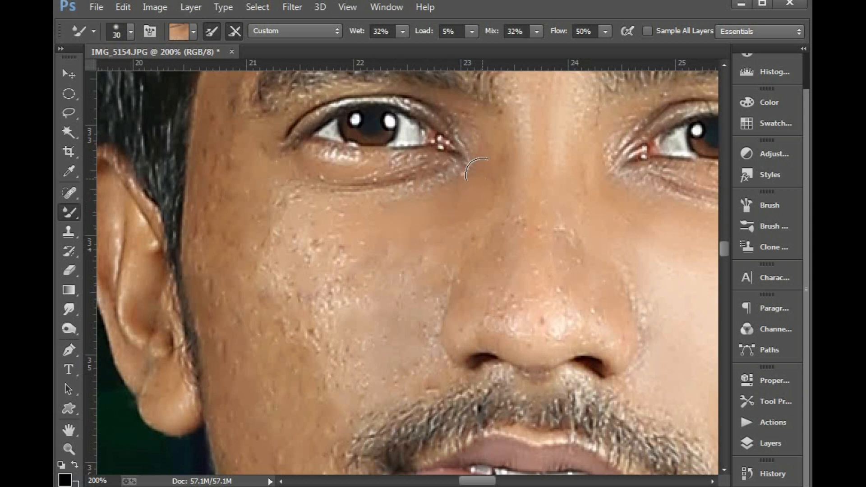
# Smooth the image-left side, bridge and shiny tip of the nose with skin tones sampled there
pyautogui.keyDown('alt'); pyautogui.click(487, 182); pyautogui.keyUp('alt')
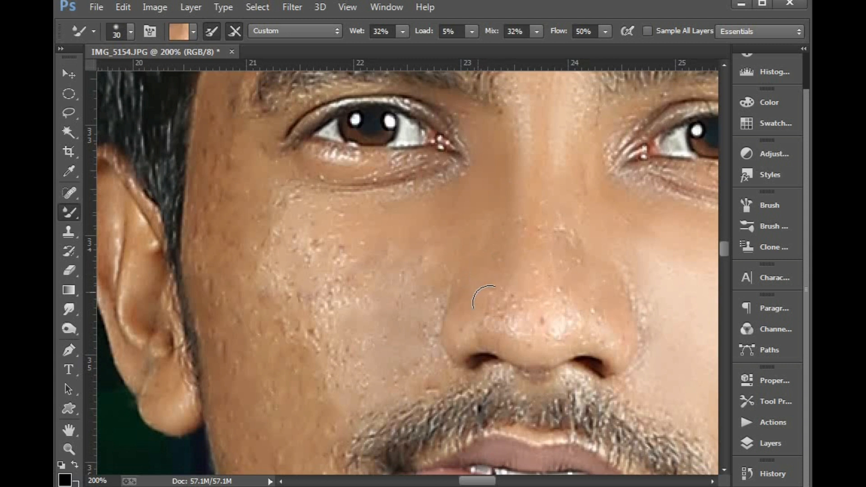
pyautogui.keyDown('alt'); pyautogui.click(530, 289); pyautogui.keyUp('alt')
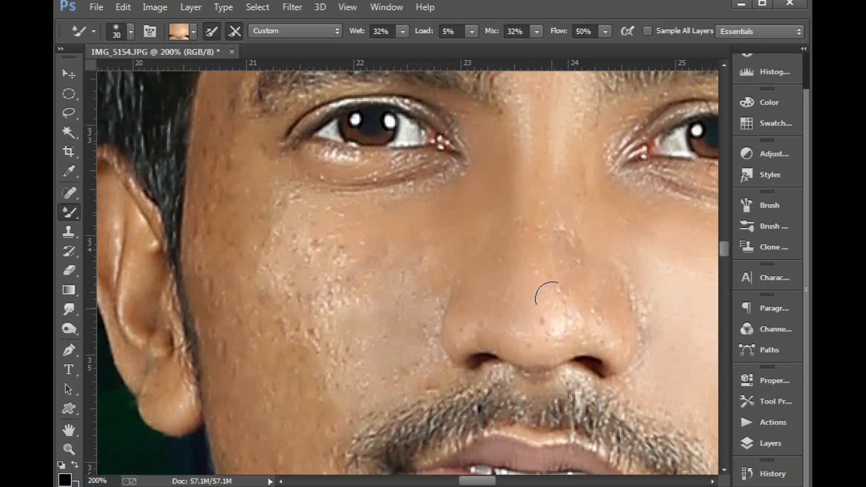
pyautogui.moveTo(547, 294)
pyautogui.mouseDown()
pyautogui.moveTo(543, 201)
pyautogui.moveTo(568, 272)
pyautogui.mouseUp()
pyautogui.moveTo(572, 303)
pyautogui.mouseDown()
pyautogui.moveTo(551, 299)
pyautogui.moveTo(590, 309)
pyautogui.moveTo(522, 333)
pyautogui.moveTo(518, 273)
pyautogui.mouseUp()
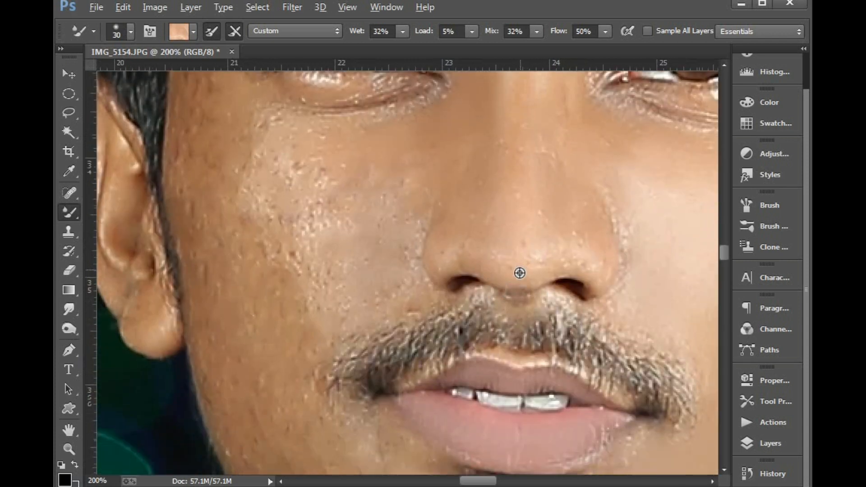
pyautogui.keyDown('alt'); pyautogui.click(515, 280); pyautogui.keyUp('alt')
# Blend the image-left cheek beside the nostril and the shiny, spotted upper cheek with a sampled cheek tone
pyautogui.moveTo(380, 235); pyautogui.dragTo(448, 285)
pyautogui.keyDown('alt'); pyautogui.click(447, 284); pyautogui.keyUp('alt')
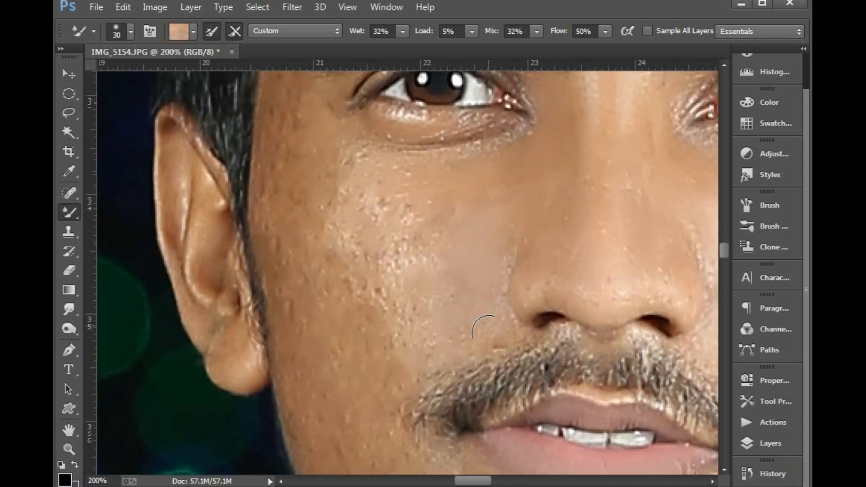
pyautogui.moveTo(486, 329); pyautogui.dragTo(494, 339)
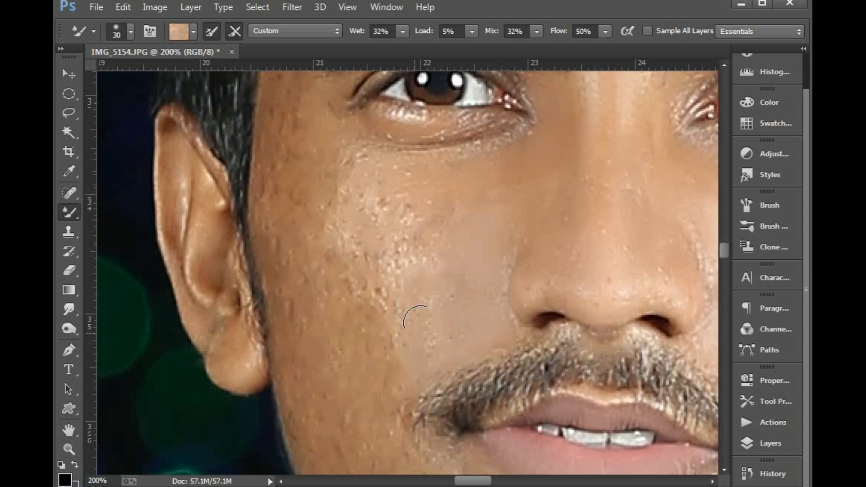
pyautogui.moveTo(381, 236)
pyautogui.mouseDown()
pyautogui.moveTo(398, 259)
pyautogui.moveTo(391, 225)
pyautogui.moveTo(371, 205)
pyautogui.moveTo(374, 216)
pyautogui.moveTo(415, 216)
pyautogui.moveTo(401, 202)
pyautogui.moveTo(427, 203)
pyautogui.mouseUp()
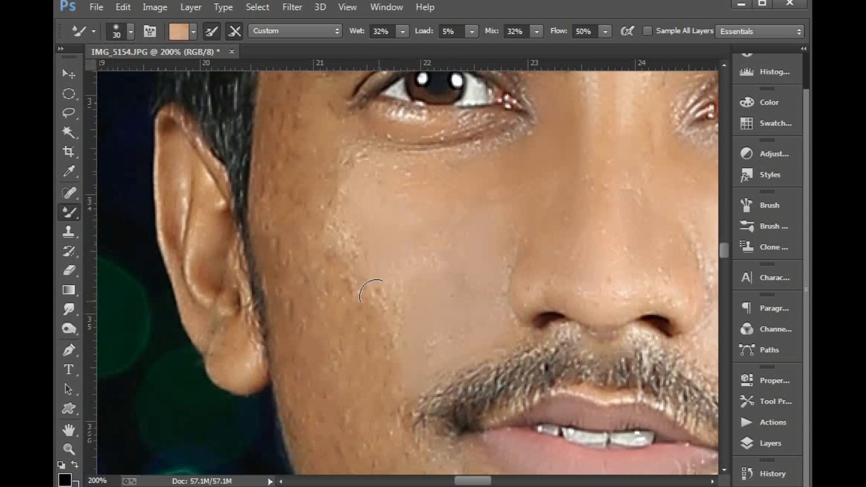
# Smooth the image-left temple beside the eye and the adjoining outer cheek with brush size 35 and locally sampled tones
pyautogui.press(']')
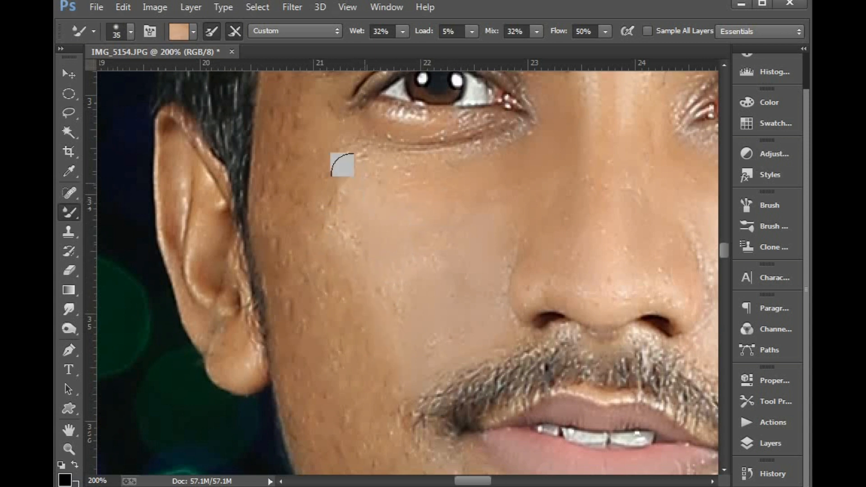
pyautogui.keyDown('alt'); pyautogui.click(352, 176); pyautogui.keyUp('alt')
pyautogui.scroll(3, 391, 169)
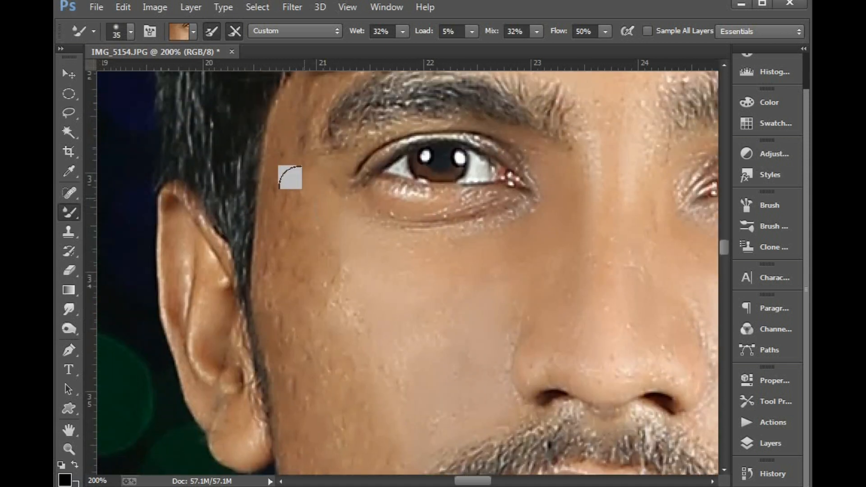
pyautogui.keyDown('alt'); pyautogui.click(270, 209); pyautogui.keyUp('alt')
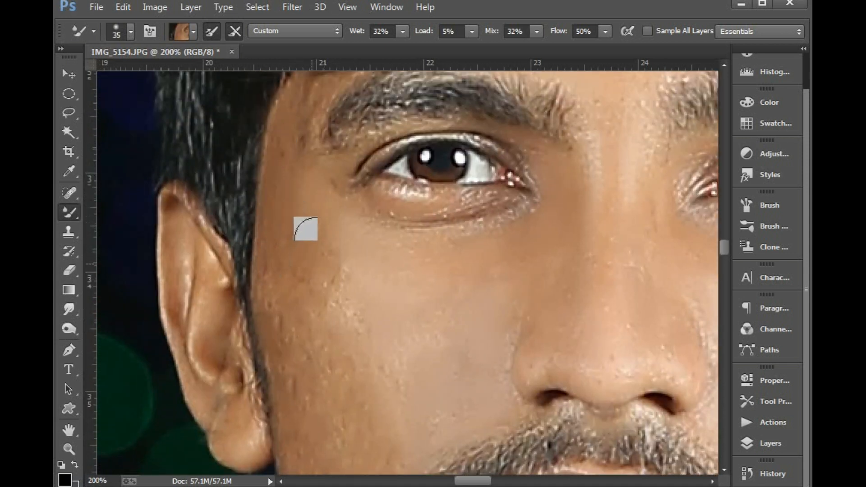
pyautogui.keyDown('alt'); pyautogui.click(304, 215); pyautogui.keyUp('alt')
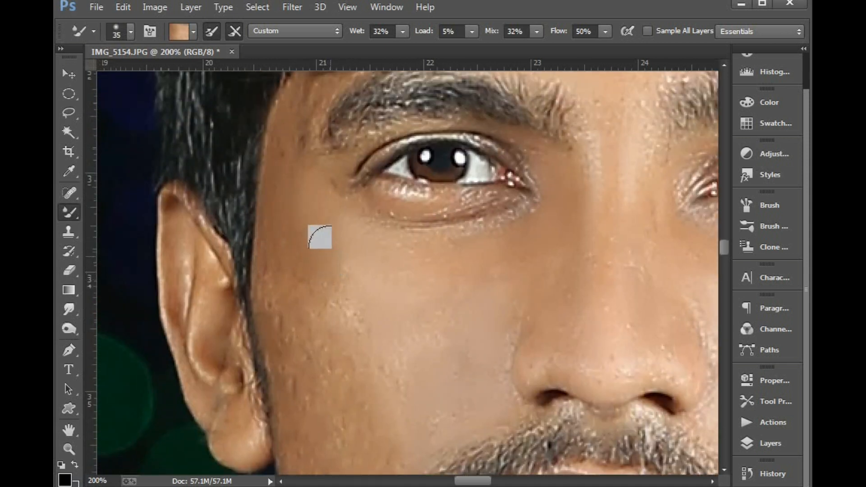
pyautogui.keyDown('alt'); pyautogui.click(291, 295); pyautogui.keyUp('alt')
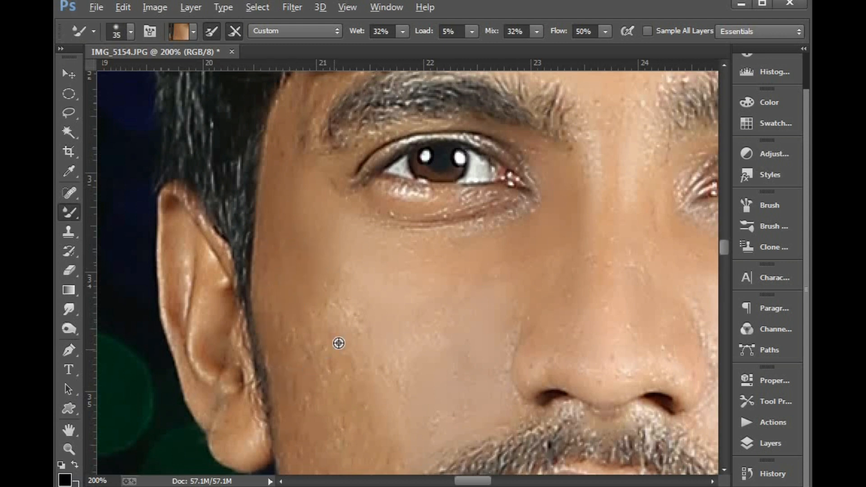
# Smooth the image-left cheek from beside the ear to the moustache corner with brush size 35 and locally sampled tones
pyautogui.keyDown('alt'); pyautogui.click(327, 242); pyautogui.keyUp('alt')
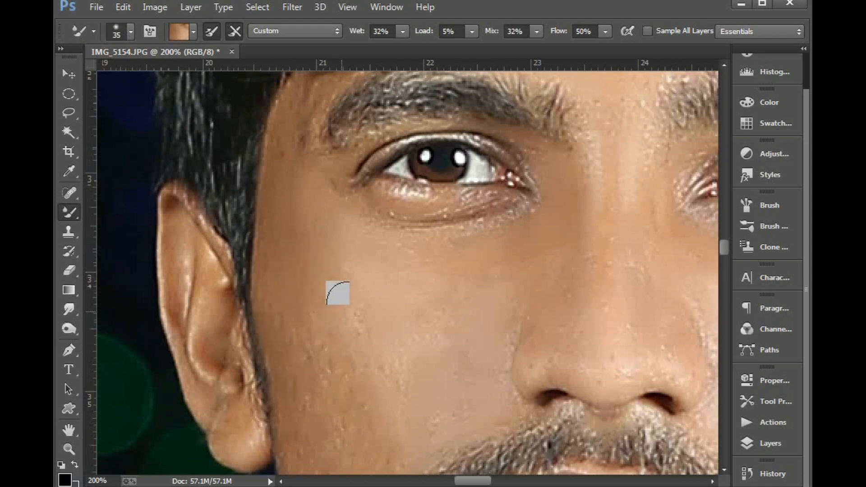
pyautogui.scroll(-3, 326, 248)
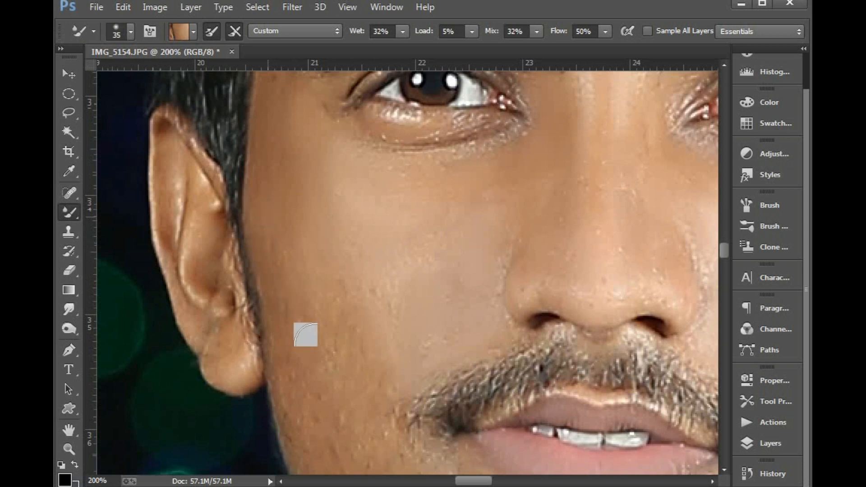
pyautogui.keyDown('alt'); pyautogui.click(383, 285); pyautogui.keyUp('alt')
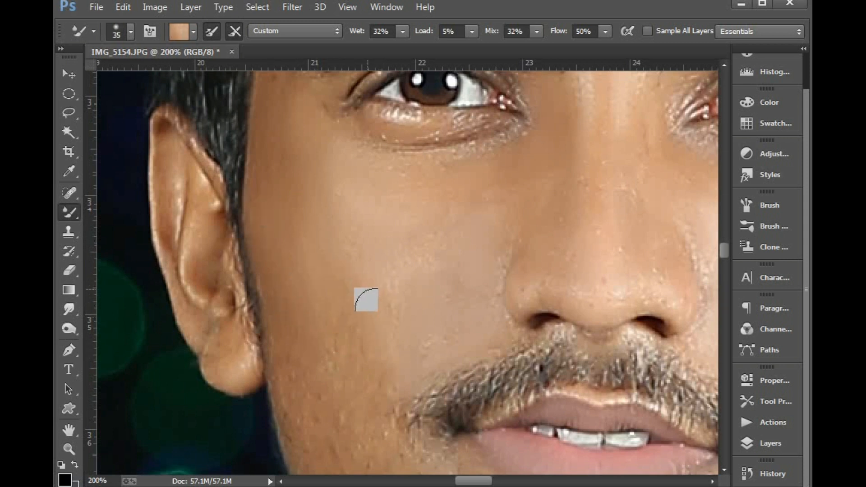
pyautogui.scroll(-3, 366, 300)
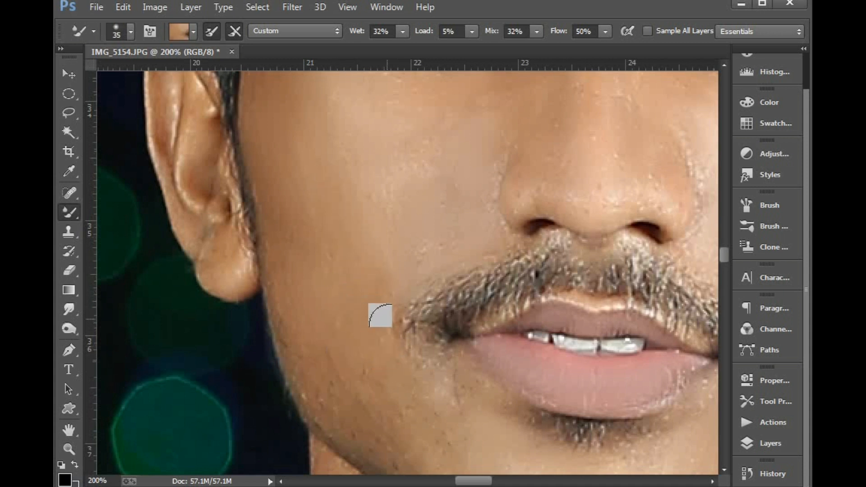
# Blend the image-left lower cheek, the jawline and the skin beside the chin with the Mixer Brush at size 35
pyautogui.scroll(-3, 380, 316)
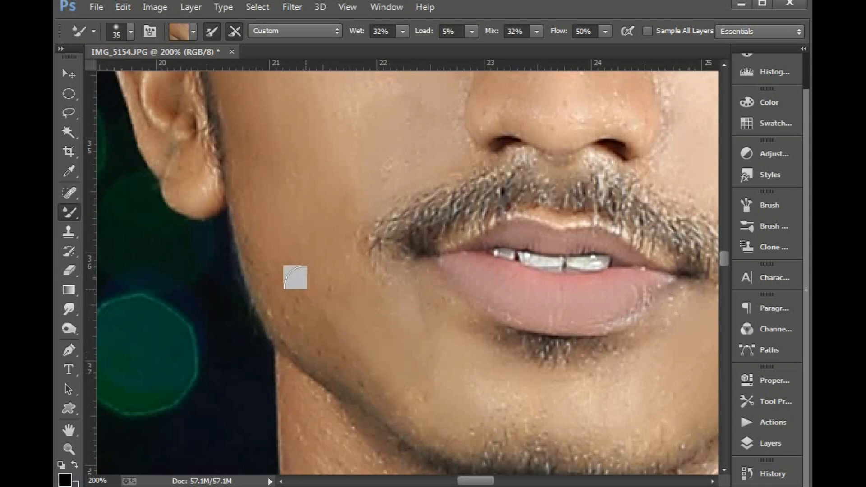
pyautogui.hscroll(3, 355, 336)
pyautogui.scroll(-2, 356, 336)
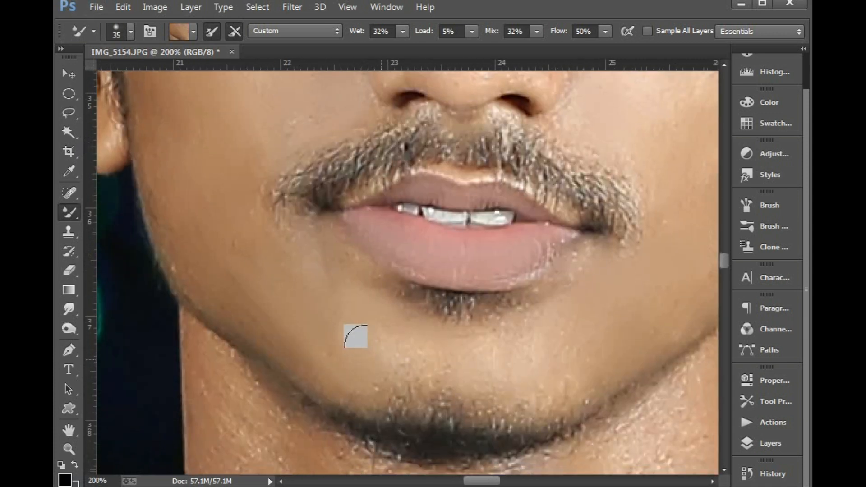
# Smooth the textured image-left side of the neck from the jaw to the collar with brush size 35
pyautogui.hotkey('ctrl', '-')
pyautogui.scroll(-1, 407, 359)
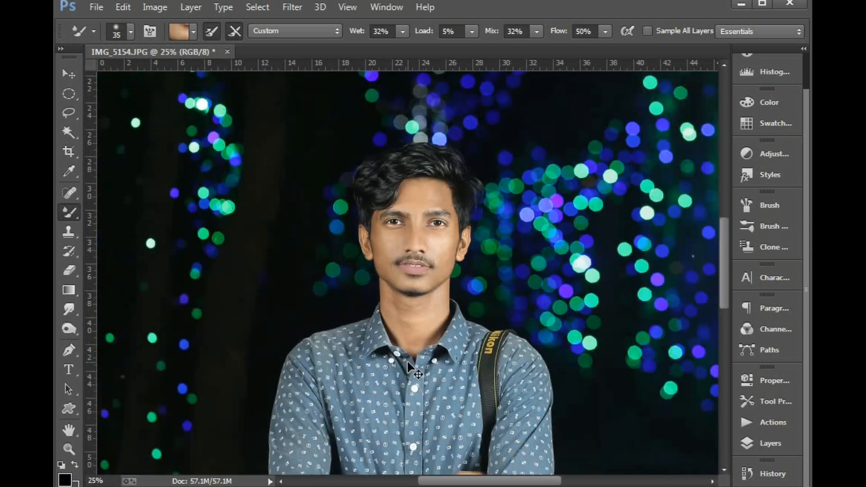
pyautogui.scroll(2, 407, 360)
pyautogui.moveTo(406, 357)
pyautogui.mouseDown()
pyautogui.moveTo(364, 351)
pyautogui.moveTo(361, 322)
pyautogui.mouseUp()
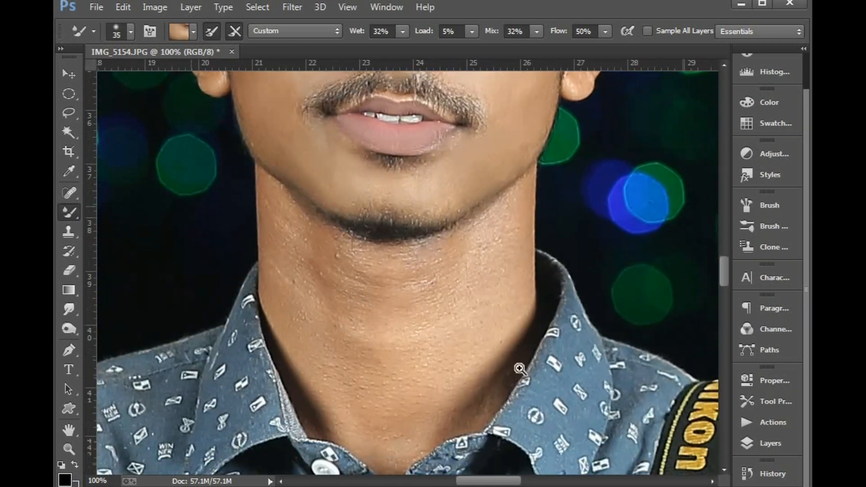
pyautogui.scroll(3, 441, 333)
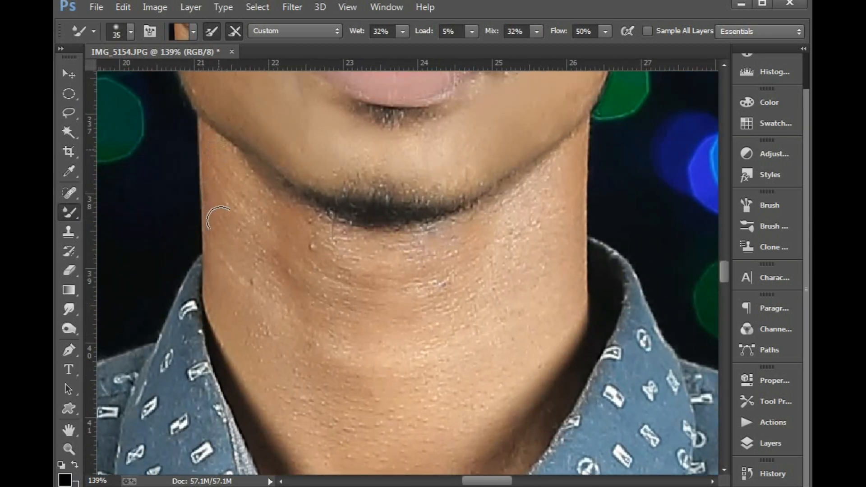
pyautogui.moveTo(240, 165)
pyautogui.mouseDown()
pyautogui.moveTo(279, 341)
pyautogui.moveTo(274, 381)
pyautogui.moveTo(256, 307)
pyautogui.moveTo(266, 294)
pyautogui.moveTo(283, 312)
pyautogui.moveTo(260, 177)
pyautogui.moveTo(294, 235)
pyautogui.moveTo(318, 220)
pyautogui.moveTo(311, 264)
pyautogui.mouseUp()
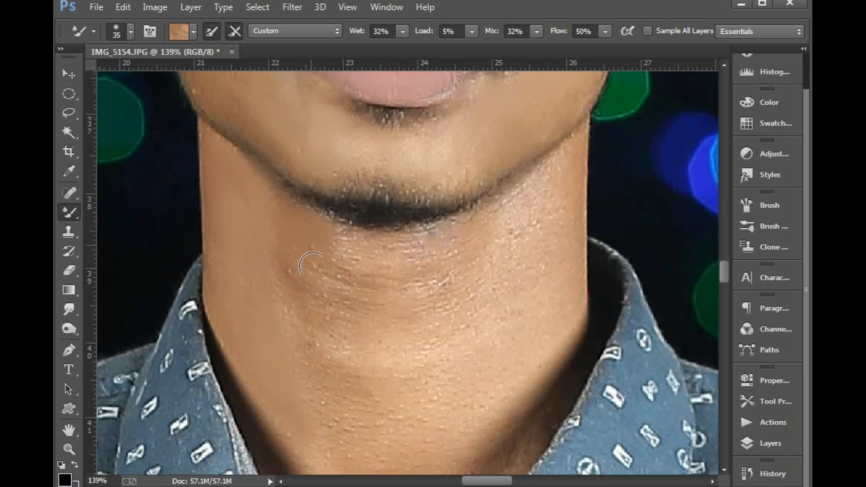
pyautogui.moveTo(328, 389)
pyautogui.mouseDown()
pyautogui.moveTo(307, 368)
pyautogui.moveTo(290, 291)
pyautogui.mouseUp()
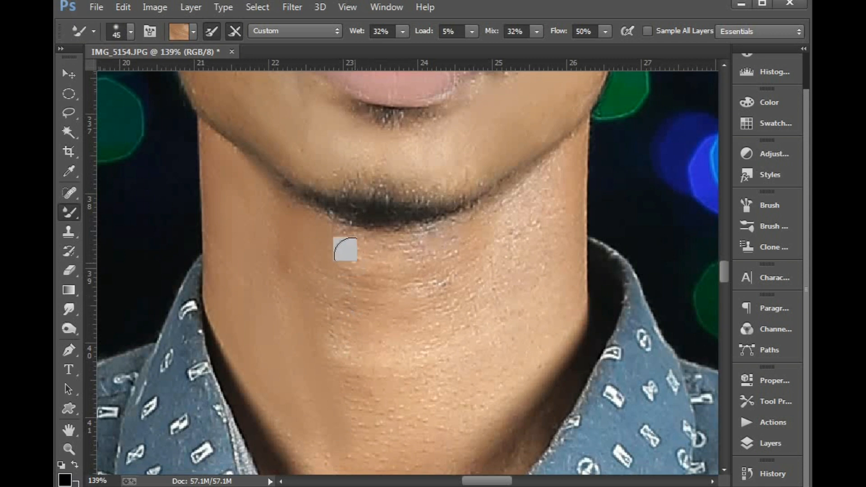
# Smooth the middle, lower and image-right neck and the skin under the chin with brush size 45
pyautogui.press(']')
pyautogui.moveTo(360, 406); pyautogui.dragTo(346, 316)
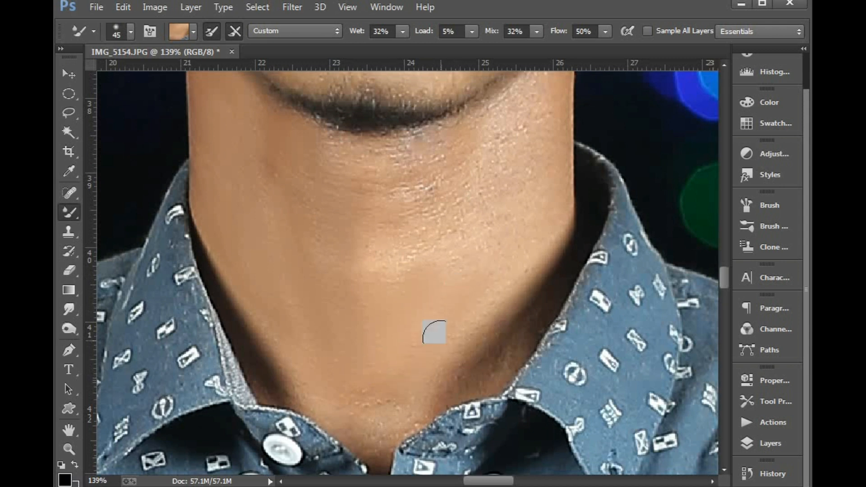
pyautogui.scroll(3, 509, 286)
pyautogui.moveTo(493, 308)
pyautogui.mouseDown()
pyautogui.moveTo(498, 199)
pyautogui.moveTo(460, 222)
pyautogui.mouseUp()
pyautogui.moveTo(458, 334); pyautogui.dragTo(430, 248)
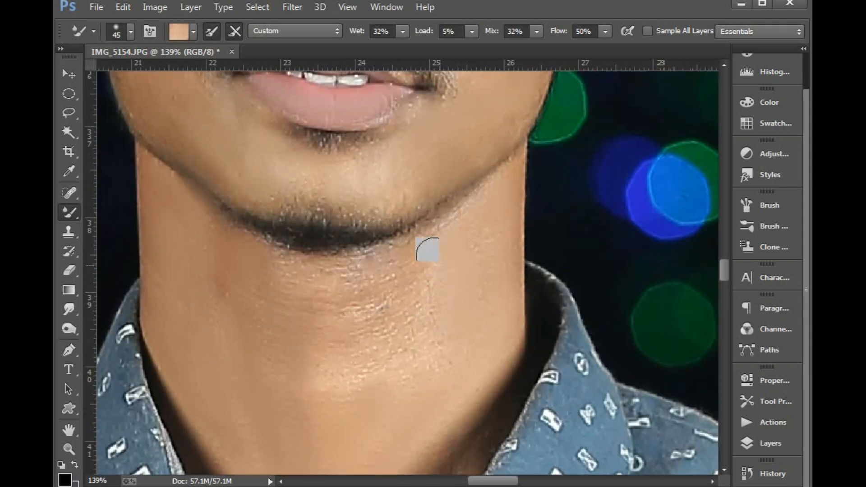
pyautogui.moveTo(358, 372)
pyautogui.mouseDown()
pyautogui.moveTo(392, 286)
pyautogui.moveTo(416, 306)
pyautogui.moveTo(379, 398)
pyautogui.moveTo(322, 296)
pyautogui.moveTo(298, 284)
pyautogui.moveTo(305, 285)
pyautogui.moveTo(329, 366)
pyautogui.moveTo(290, 269)
pyautogui.mouseUp()
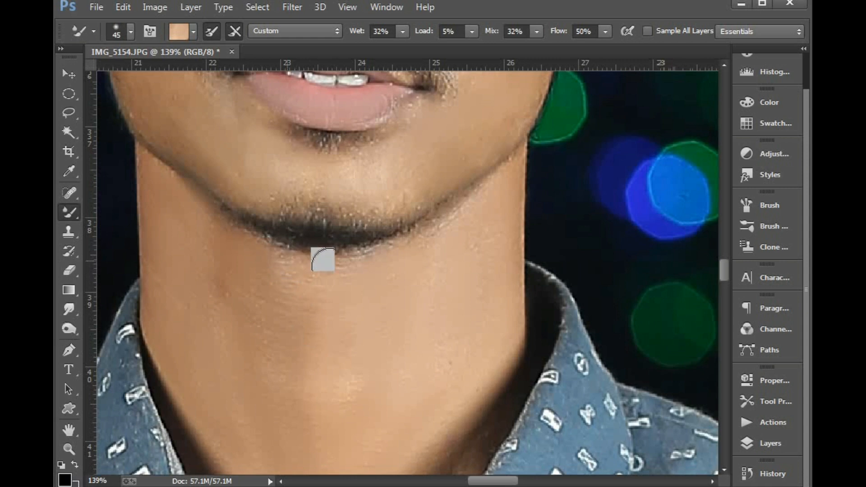
# Blend the image-right cheek from below the eye down toward the jaw with brush size 45 and sampled cheek tones
pyautogui.scroll(1, 371, 350)
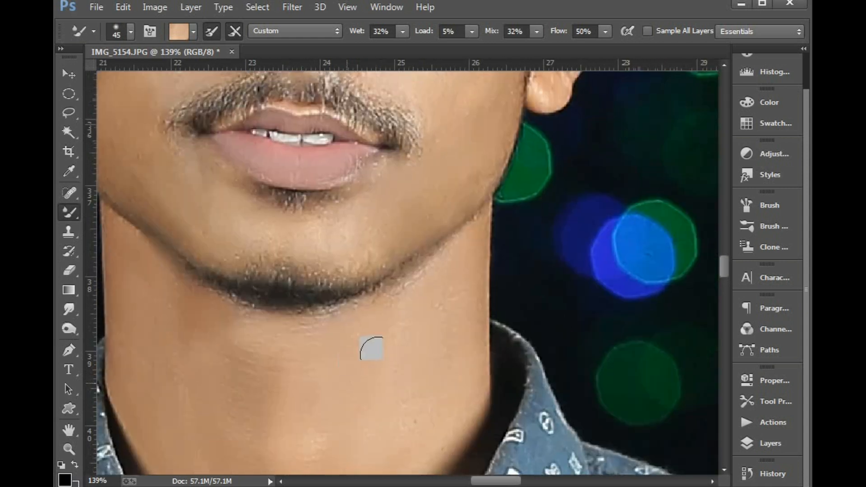
pyautogui.scroll(3, 412, 305)
pyautogui.moveTo(412, 305); pyautogui.dragTo(428, 400)
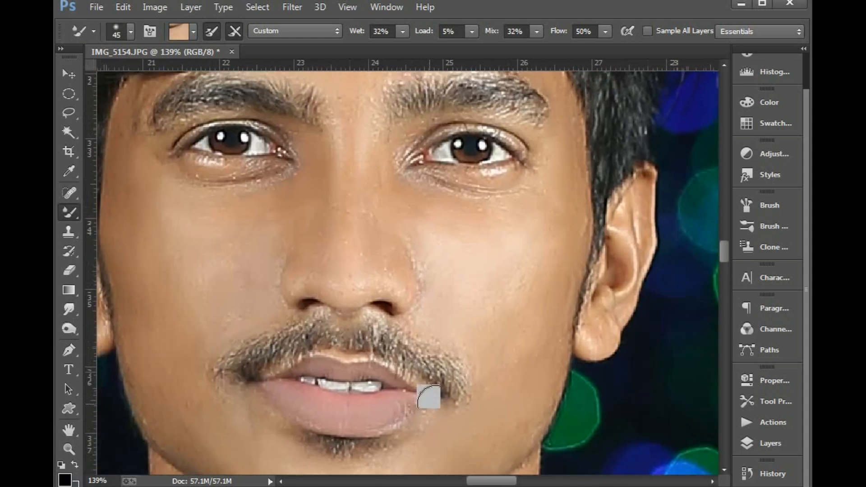
pyautogui.keyDown('alt'); pyautogui.click(476, 235); pyautogui.keyUp('alt')
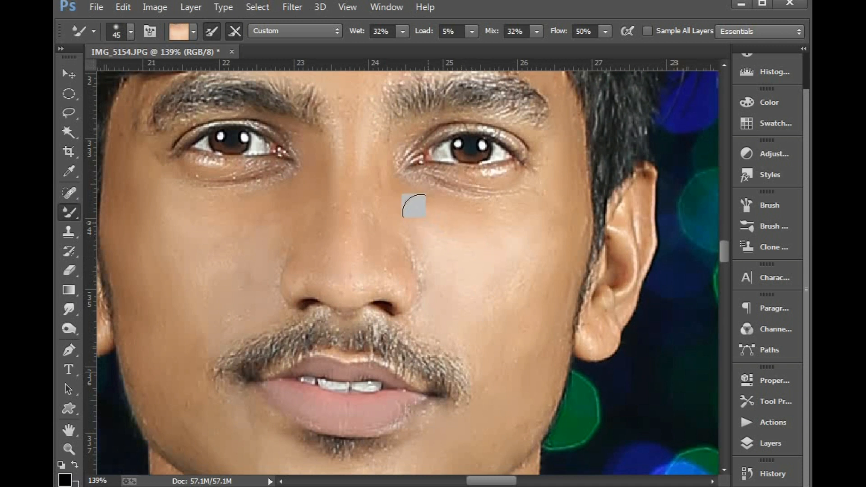
pyautogui.keyDown('alt'); pyautogui.click(497, 248); pyautogui.keyUp('alt')
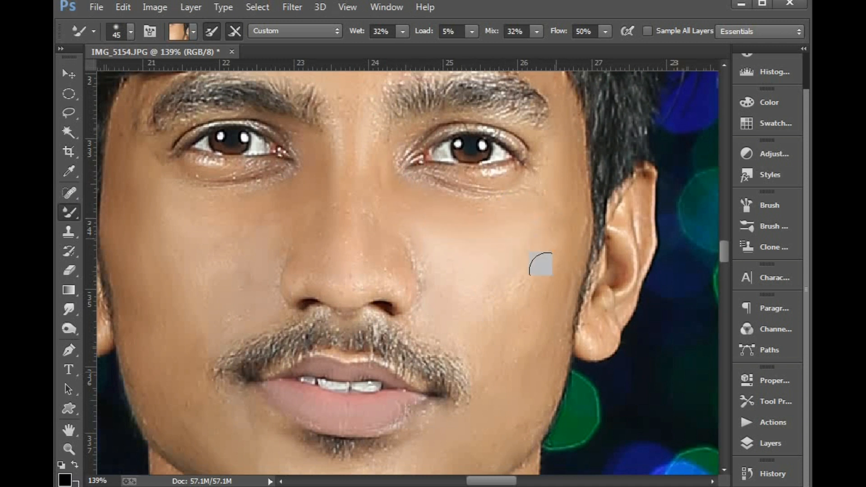
pyautogui.keyDown('alt'); pyautogui.click(461, 302); pyautogui.keyUp('alt')
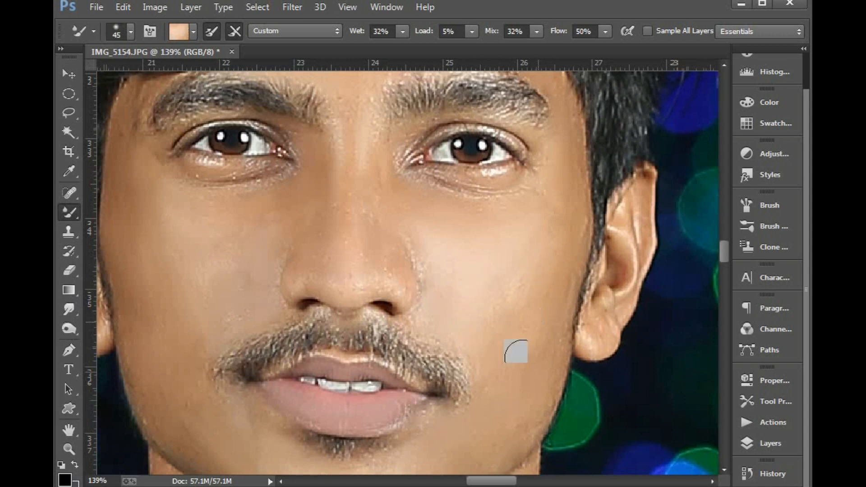
pyautogui.keyDown('alt'); pyautogui.click(515, 351); pyautogui.keyUp('alt')
# Smooth the forehead up to the hairline with a skin tone sampled above the eyebrows
pyautogui.scroll(3, 528, 339)
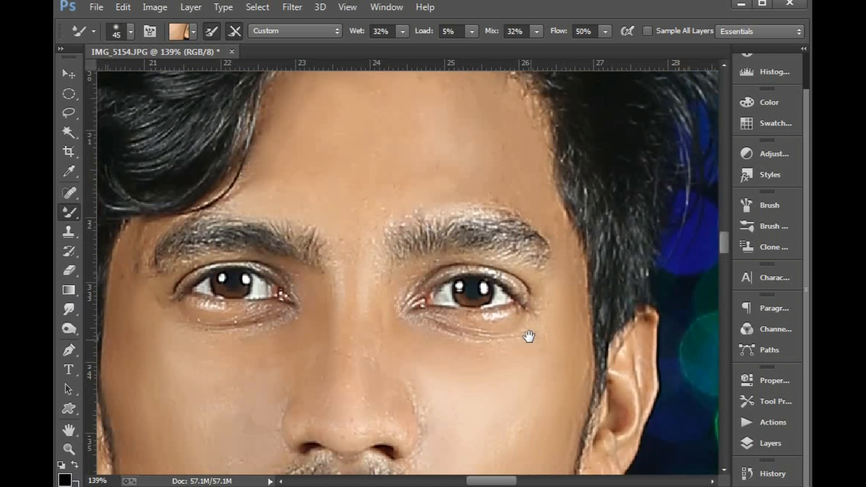
pyautogui.keyDown('alt'); pyautogui.click(413, 170); pyautogui.keyUp('alt')
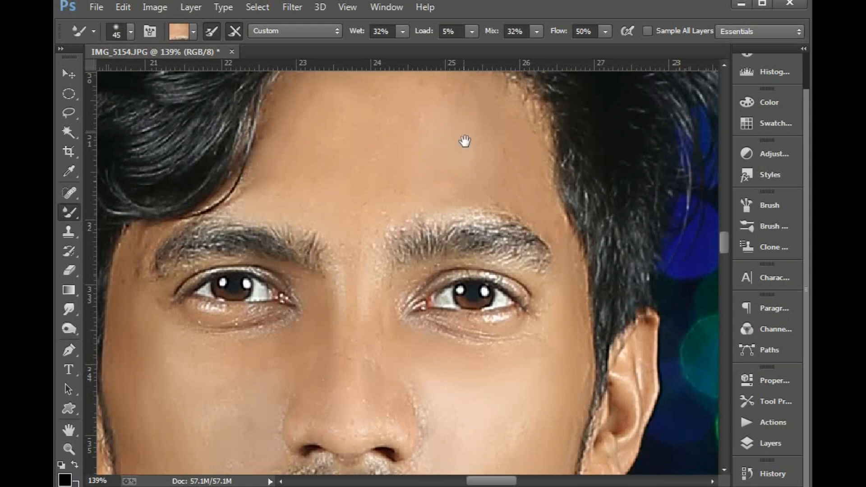
pyautogui.scroll(2, 447, 153)
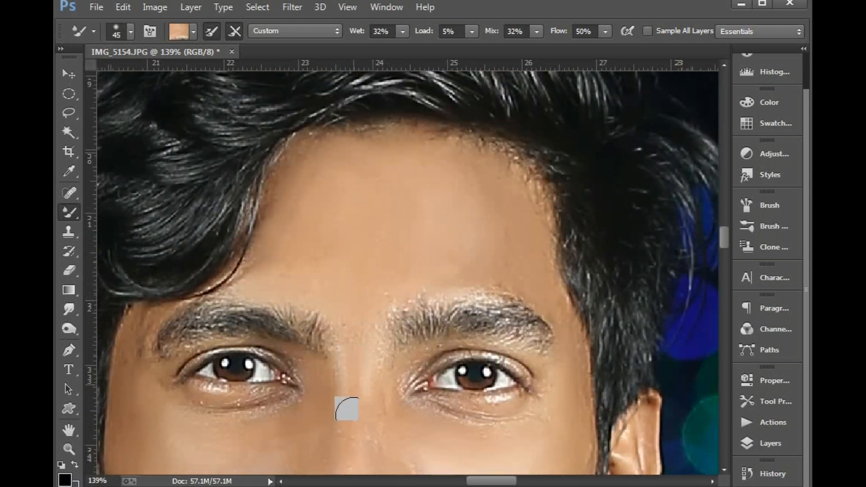
# Touch up the skin beneath the image-left eye and around the nose bridge using a tone sampled near the inner eye corner
pyautogui.hscroll(-1, 344, 375)
pyautogui.scroll(1, 344, 375)
pyautogui.scroll(-3, 397, 242)
pyautogui.hscroll(-3, 379, 329)
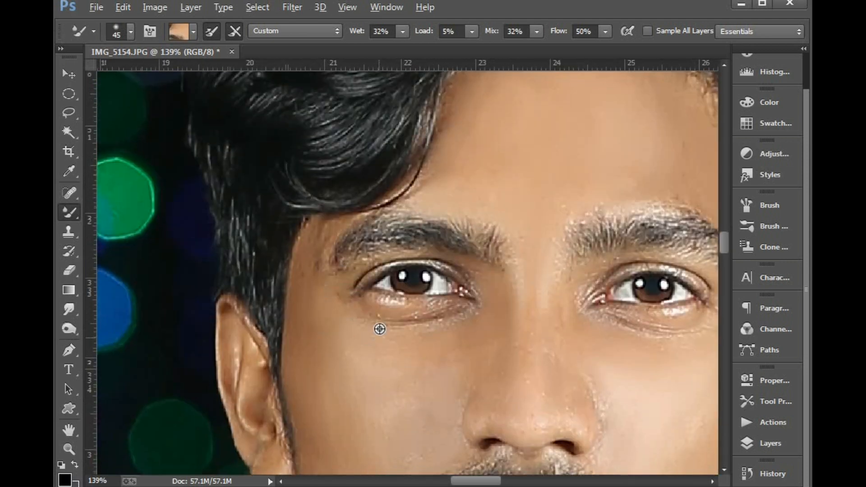
pyautogui.keyDown('alt'); pyautogui.click(467, 314); pyautogui.keyUp('alt')
pyautogui.hscroll(2, 496, 318)
pyautogui.scroll(-1, 497, 319)
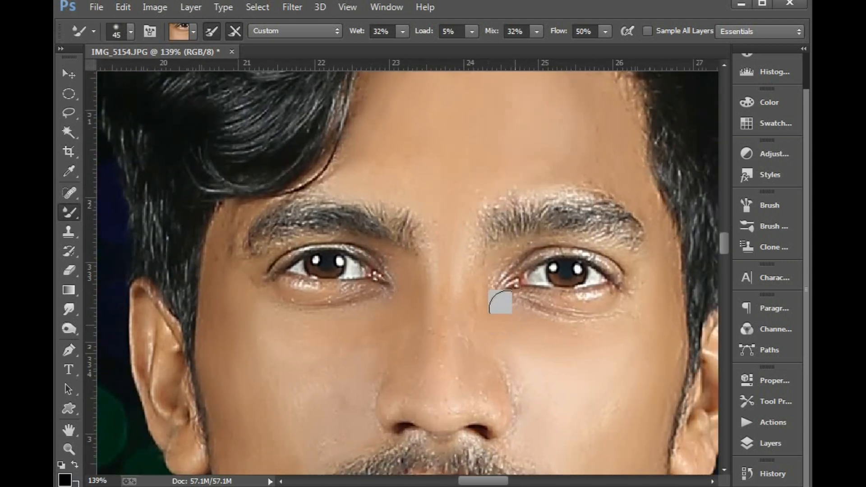
# Blend the crease beside the image-right nostril and along the moustache edge, reducing the brush size to 30 and then 20
pyautogui.scroll(-2, 560, 299)
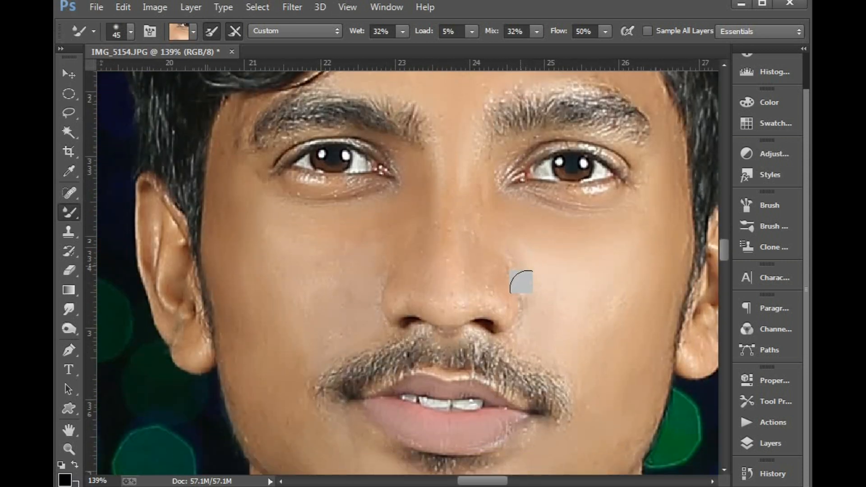
pyautogui.press('[')
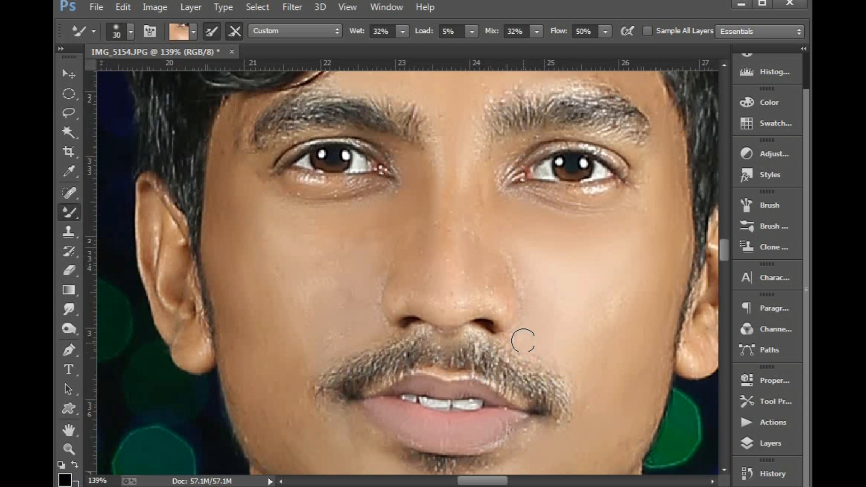
pyautogui.keyDown('alt'); pyautogui.click(508, 339); pyautogui.keyUp('alt')
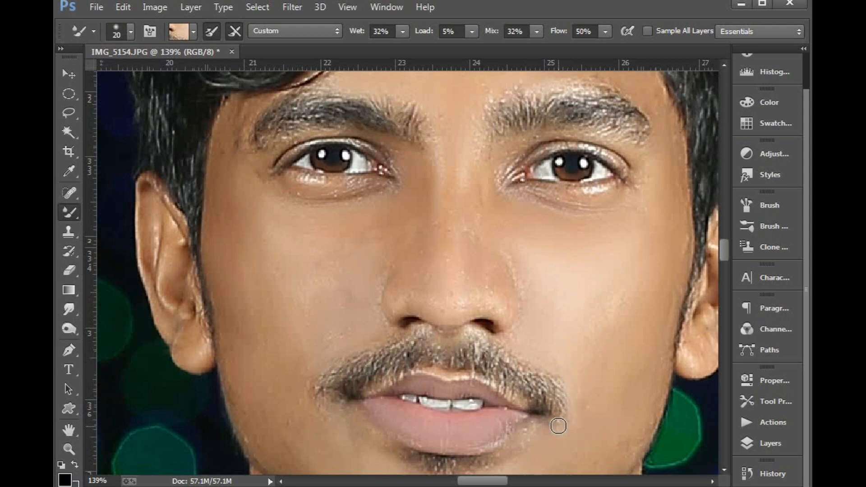
# Smooth the skin around the mouth corners, below the lower lip and above the chin beard with brush size 20
pyautogui.scroll(-2, 541, 346)
pyautogui.moveTo(555, 329)
pyautogui.mouseDown()
pyautogui.moveTo(535, 365)
pyautogui.moveTo(516, 377)
pyautogui.mouseUp()
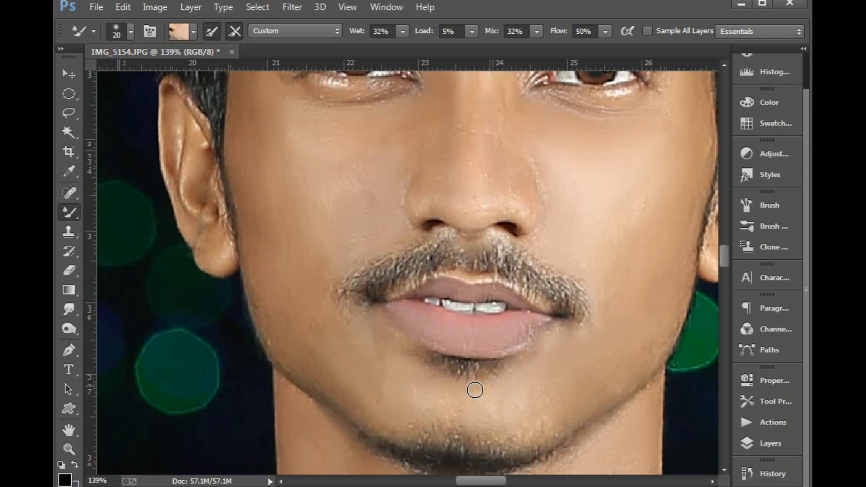
pyautogui.moveTo(415, 354)
pyautogui.mouseDown()
pyautogui.moveTo(369, 341)
pyautogui.moveTo(363, 313)
pyautogui.moveTo(401, 348)
pyautogui.mouseUp()
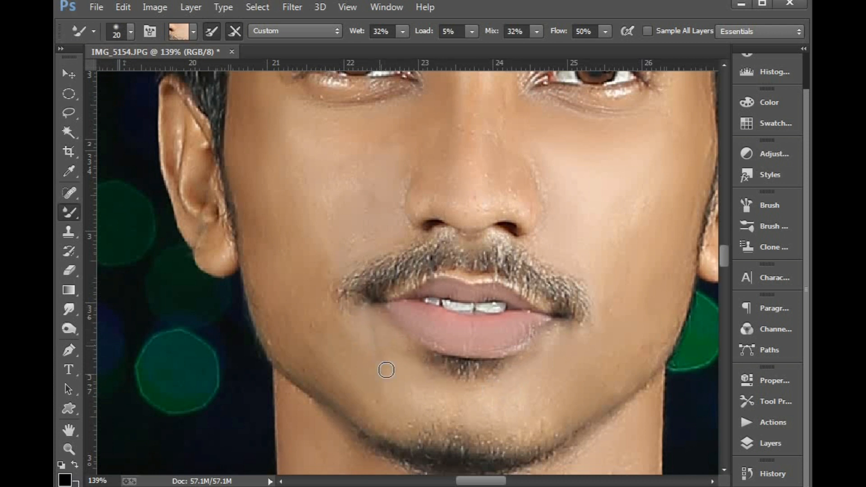
pyautogui.scroll(-3, 434, 363)
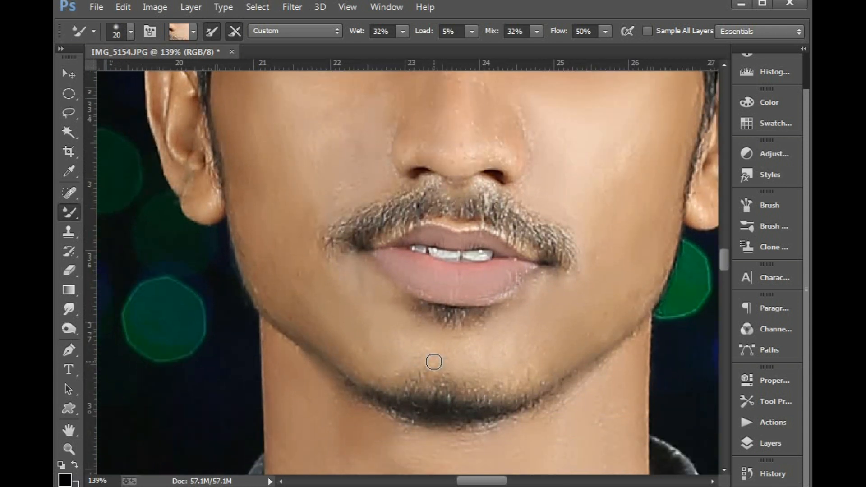
pyautogui.moveTo(428, 361)
pyautogui.mouseDown()
pyautogui.moveTo(412, 372)
pyautogui.moveTo(523, 380)
pyautogui.mouseUp()
# Clean up the image-left jawline with brush size 25, and blend the cheek above the moustache with a sampled tone at size 40
pyautogui.scroll(1, 325, 332)
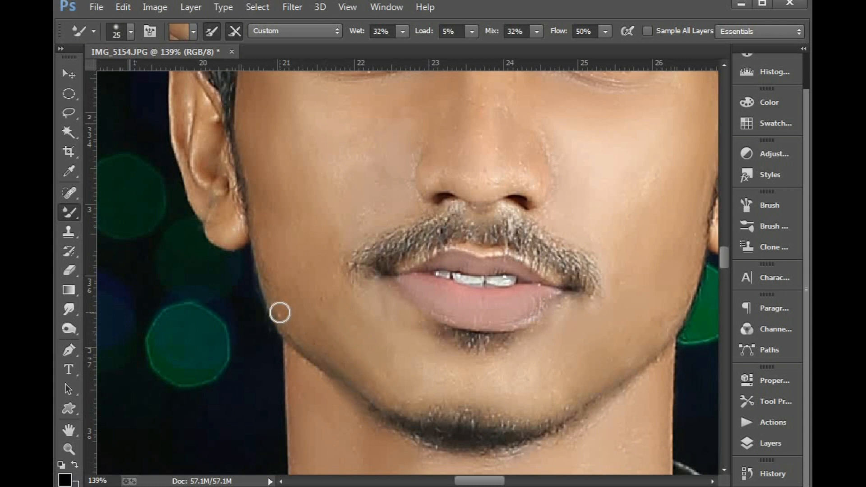
pyautogui.scroll(3, 323, 286)
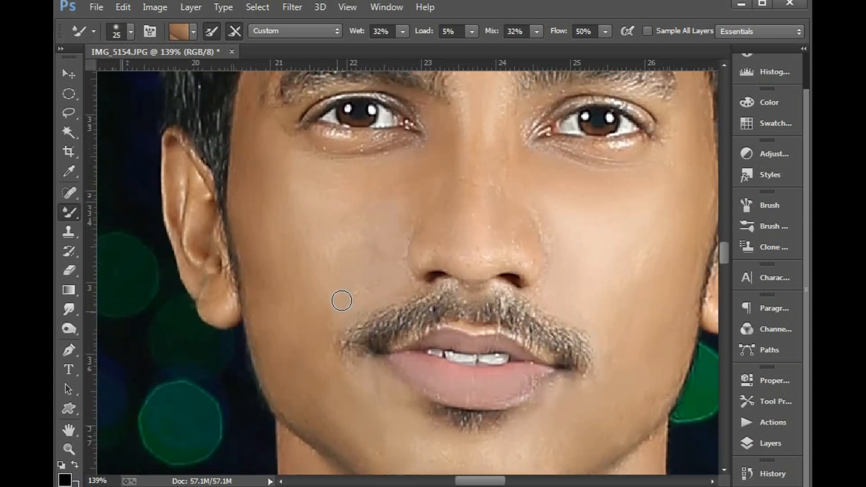
pyautogui.keyDown('alt'); pyautogui.click(365, 283); pyautogui.keyUp('alt')
pyautogui.press(']')
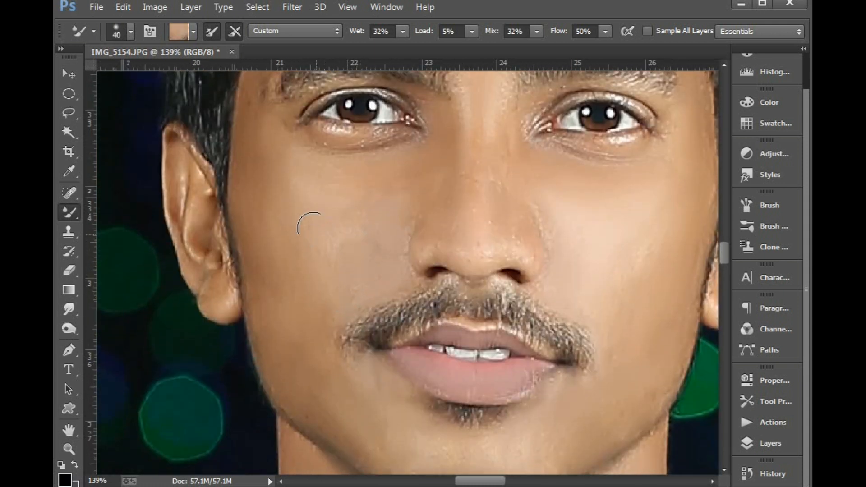
pyautogui.moveTo(309, 225); pyautogui.dragTo(372, 200)
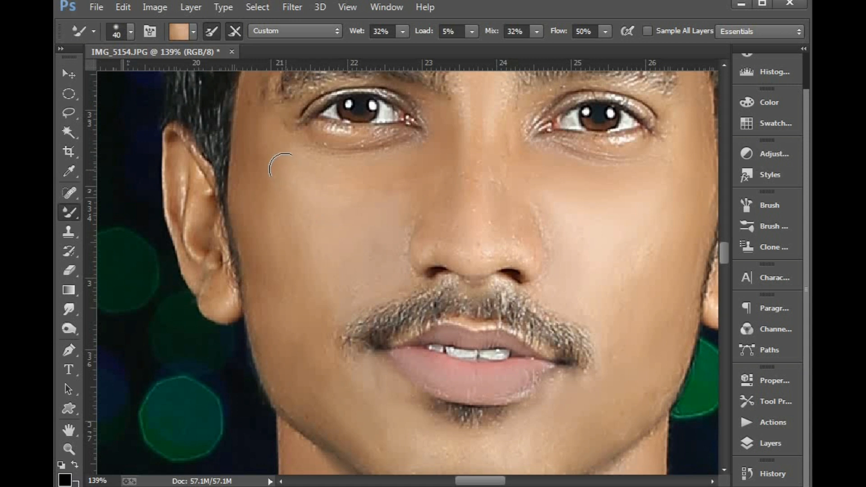
pyautogui.scroll(2, 288, 217)
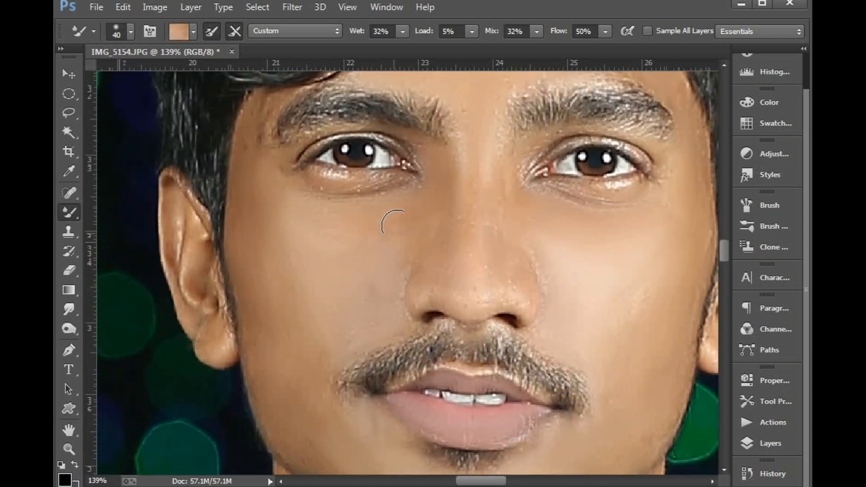
# Blend the skin along the nose bridge and above the image-right nostril with the Mixer Brush at size 40
pyautogui.moveTo(455, 178); pyautogui.dragTo(472, 217)
pyautogui.moveTo(514, 268); pyautogui.dragTo(533, 263)
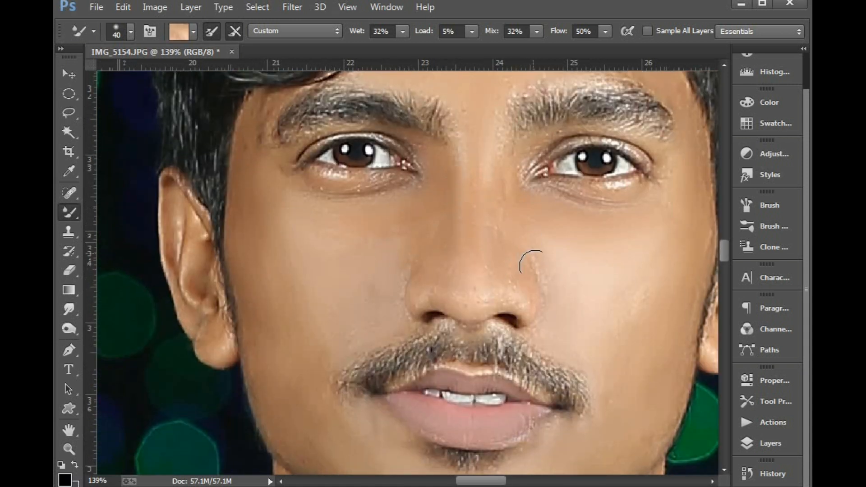
# Examine the retouched skin in the context of the whole portrait and again close up on the face
pyautogui.hotkey('ctrl', '-')
pyautogui.hotkey('ctrl', '-')
pyautogui.hotkey('ctrl', '-')
pyautogui.hotkey('ctrl', '-')
pyautogui.hotkey('ctrl', '-')
pyautogui.hotkey('ctrl', '-')
pyautogui.hotkey('ctrl', '-')
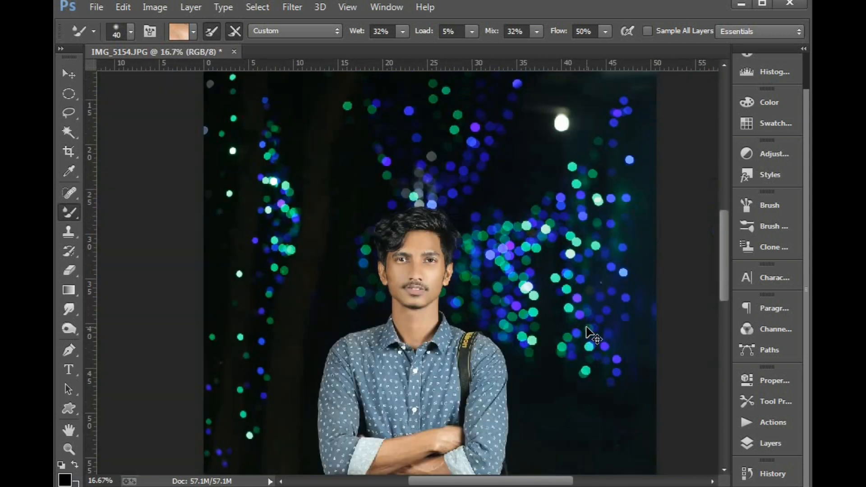
pyautogui.hotkey('ctrl', '+')
pyautogui.hotkey('ctrl', '+')
pyautogui.hotkey('ctrl', '+')
pyautogui.hotkey('ctrl', '+')
pyautogui.hotkey('ctrl', '+')
pyautogui.hotkey('ctrl', '+')
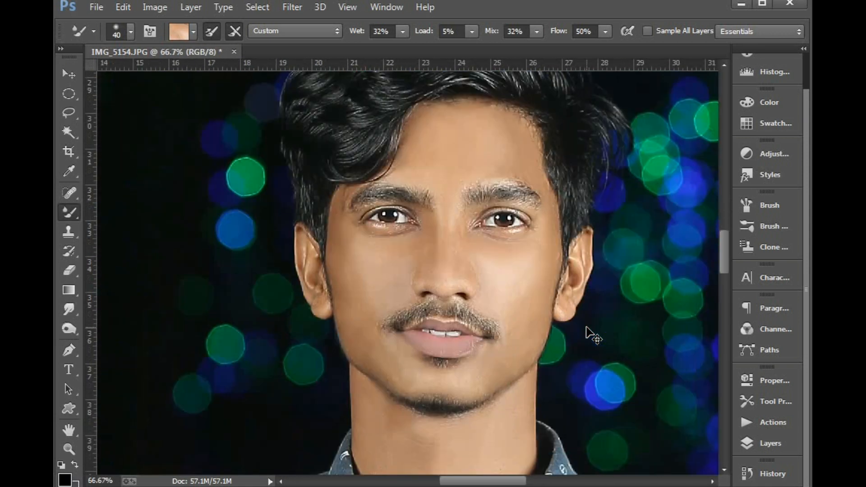
pyautogui.hotkey('ctrl', '-')
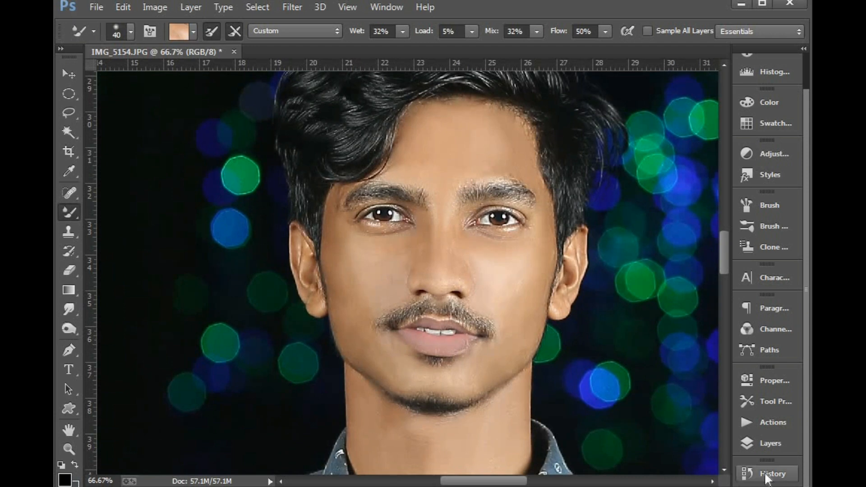
# Compare the retouched face with the original IMG_5154.JPG history snapshot, ending on the retouched version
pyautogui.click(767, 474)
pyautogui.scroll(5, 604, 354)
pyautogui.click(604, 302)
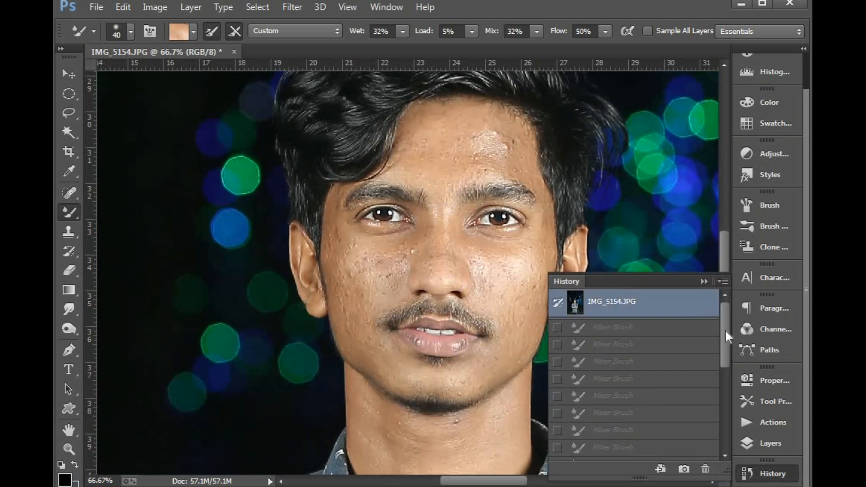
pyautogui.click(771, 479)
pyautogui.hotkey('ctrl', 'z')
pyautogui.hotkey('ctrl', 'z')
pyautogui.hotkey('ctrl', 'z')
pyautogui.hotkey('ctrl', 'z')
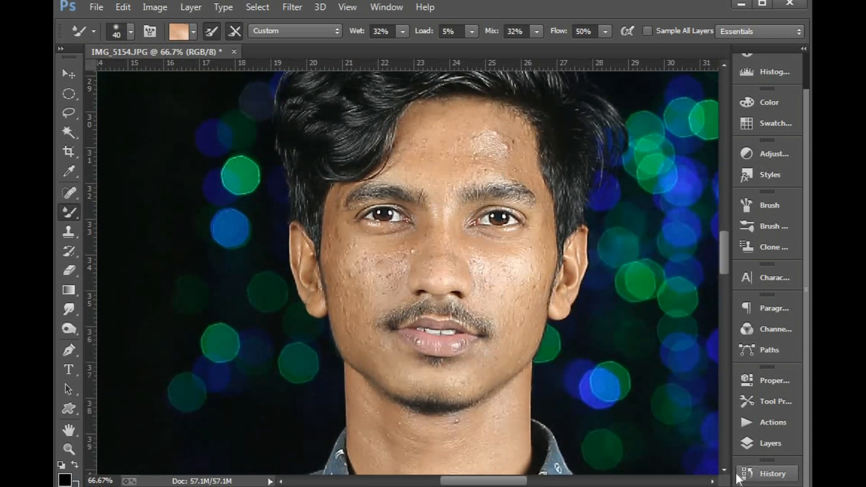
pyautogui.hotkey('ctrl', 'z')
pyautogui.hotkey('ctrl', 'z')
pyautogui.hotkey('ctrl', 'z')
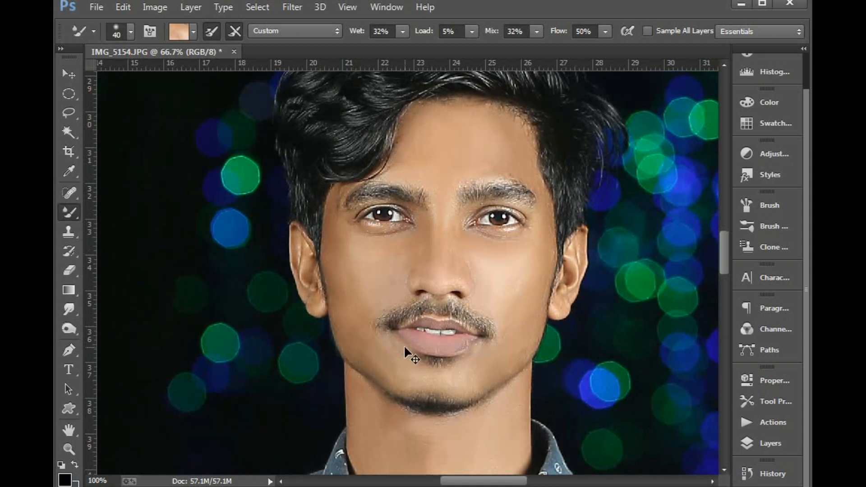
# Inspect the blended skin in close-up and in an upper-body view at 33.3%, with the Move tool active
pyautogui.hotkey('ctrl', '+')
pyautogui.hotkey('ctrl', '+')
pyautogui.hotkey('ctrl', '+')
pyautogui.press('v')
pyautogui.hotkey('ctrl', '-')
pyautogui.hotkey('ctrl', '-')
pyautogui.hotkey('ctrl', '-')
pyautogui.hotkey('ctrl', '-')
pyautogui.hotkey('ctrl', '-')
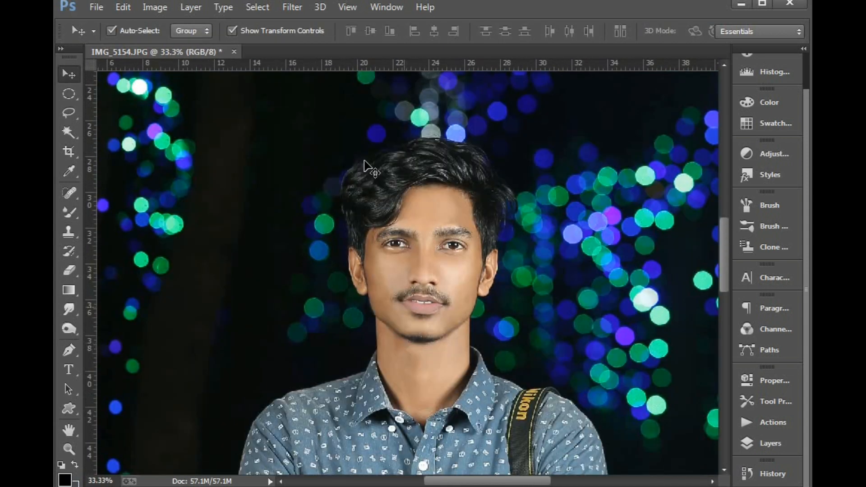
# Apply the Camera Raw Filter with Clarity +15, Blacks -2, Shadows -4 and Contrast +4
pyautogui.click(292, 7)
pyautogui.click(297, 89)
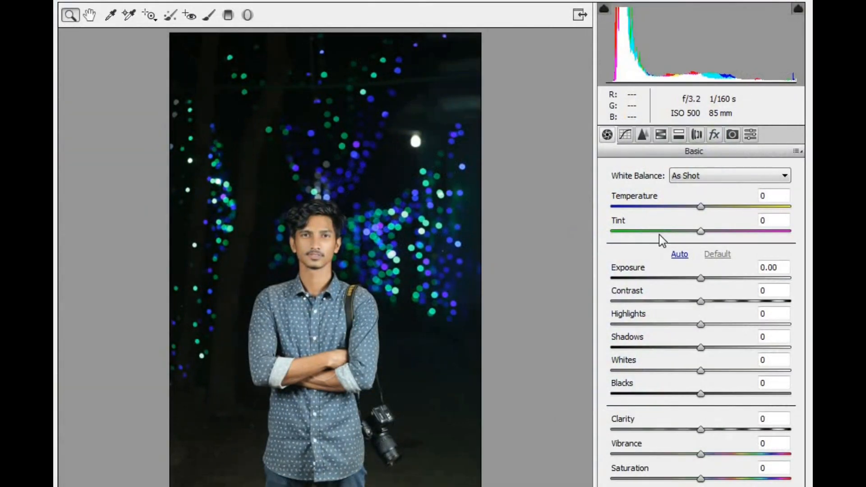
pyautogui.click(327, 265)
pyautogui.click(288, 269)
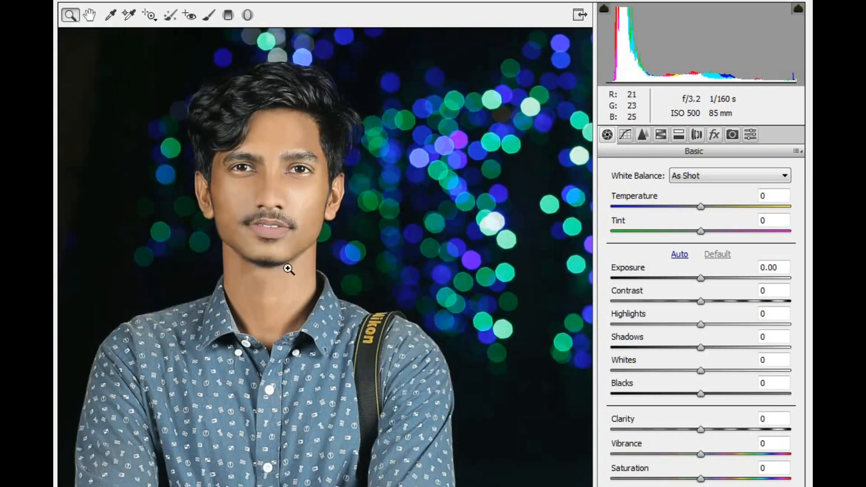
pyautogui.click(272, 221)
pyautogui.click(318, 249)
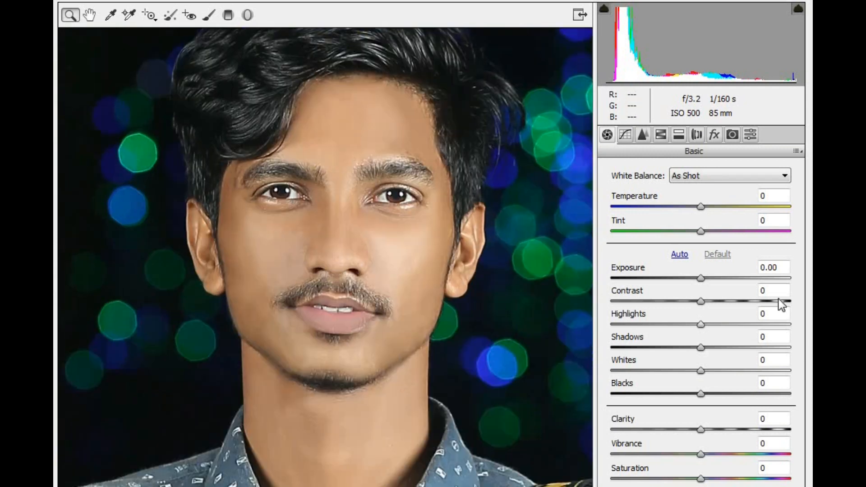
pyautogui.moveTo(702, 430)
pyautogui.mouseDown()
pyautogui.moveTo(726, 430)
pyautogui.moveTo(718, 430)
pyautogui.mouseUp()
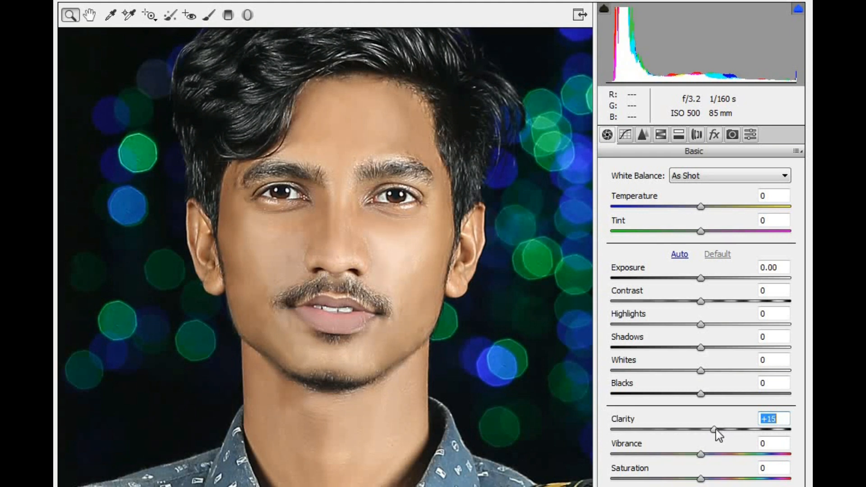
pyautogui.moveTo(700, 393); pyautogui.dragTo(699, 394)
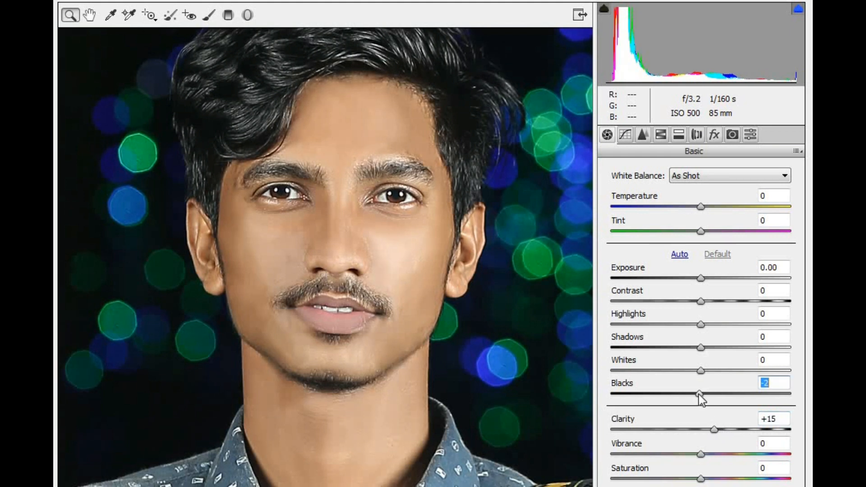
pyautogui.moveTo(695, 349); pyautogui.dragTo(694, 349)
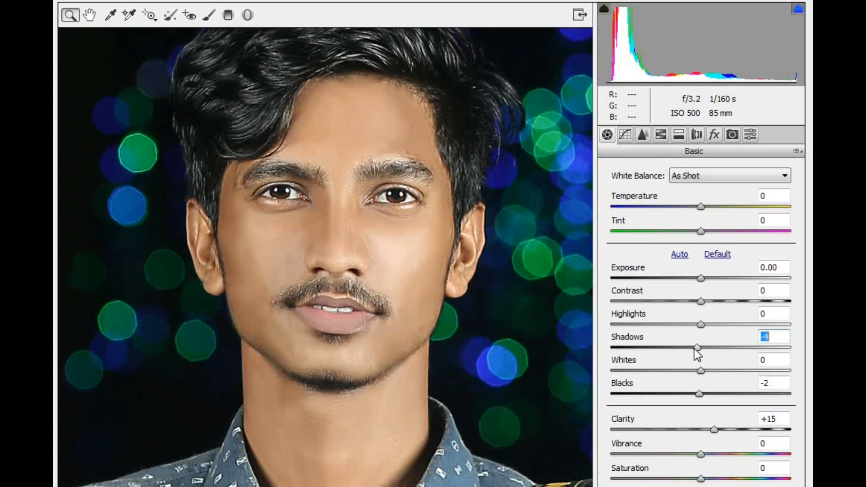
pyautogui.moveTo(709, 305); pyautogui.dragTo(709, 305)
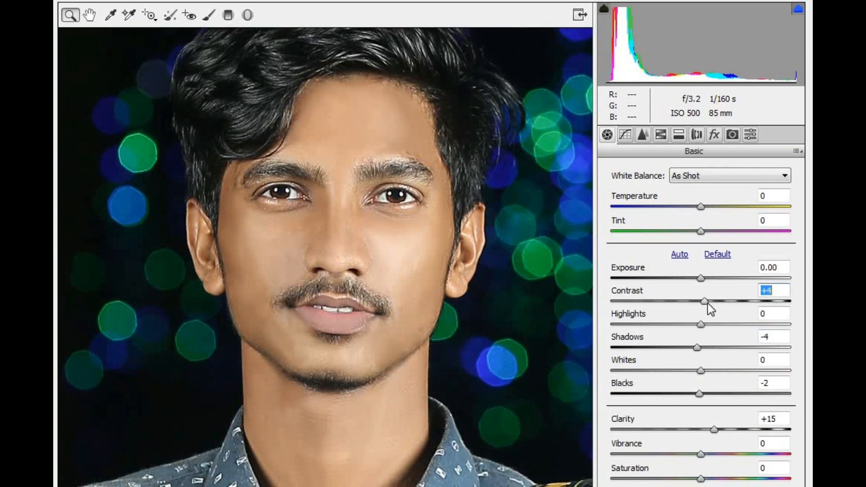
pyautogui.press('Return')
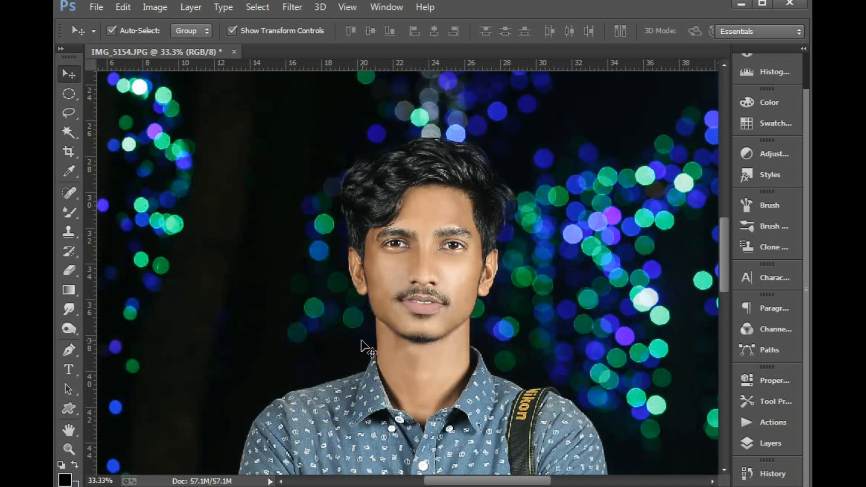
# Apply the Camera Raw Filter again, raising the luminance noise reduction in the Detail settings to soften the skin
pyautogui.click(293, 7)
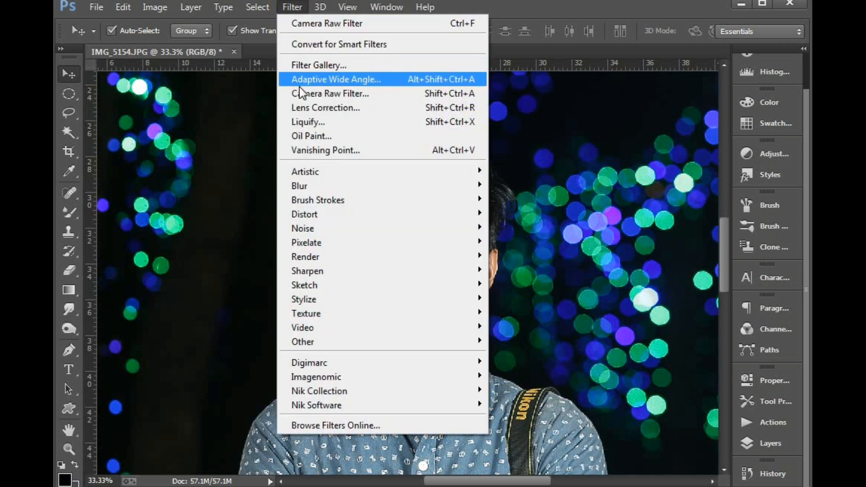
pyautogui.click(300, 90)
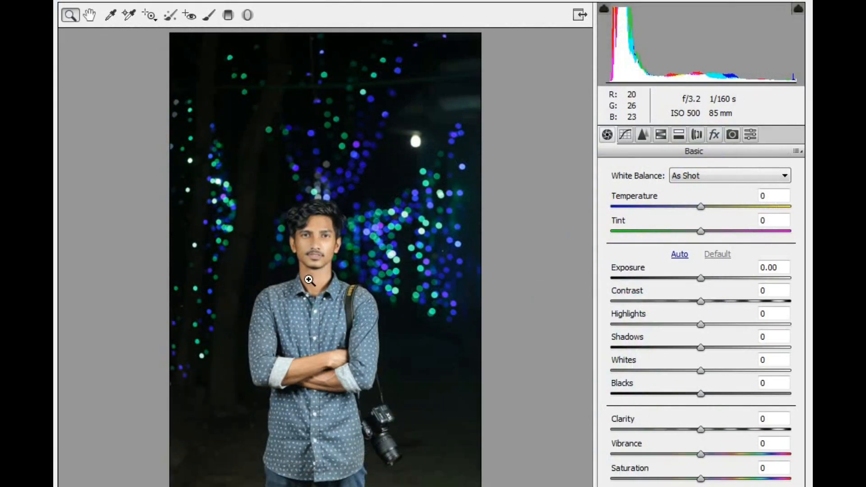
pyautogui.click(309, 281)
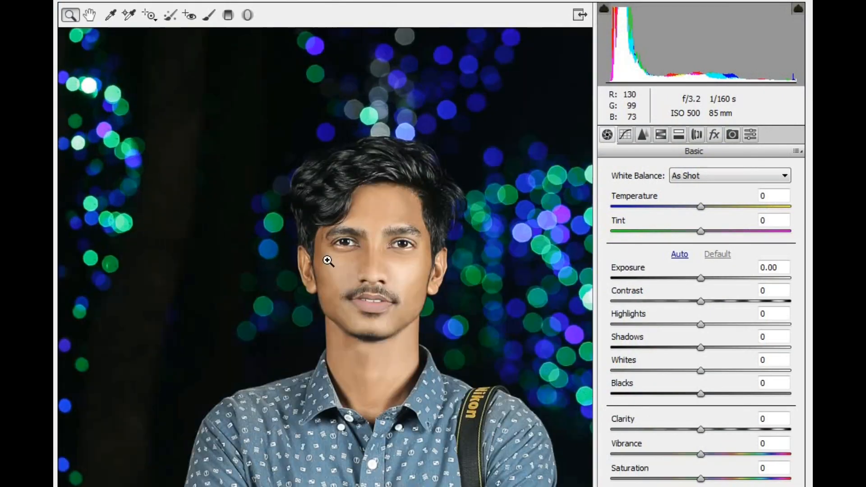
pyautogui.click(405, 291)
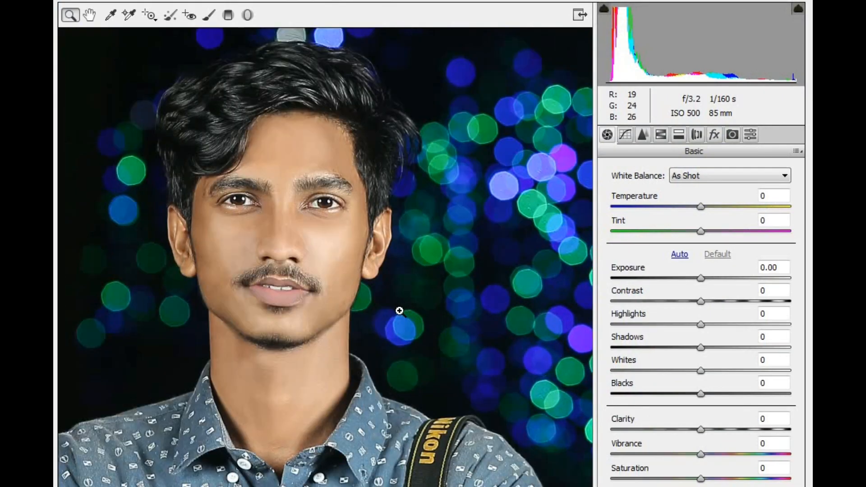
pyautogui.click(643, 135)
pyautogui.moveTo(664, 318); pyautogui.dragTo(740, 320)
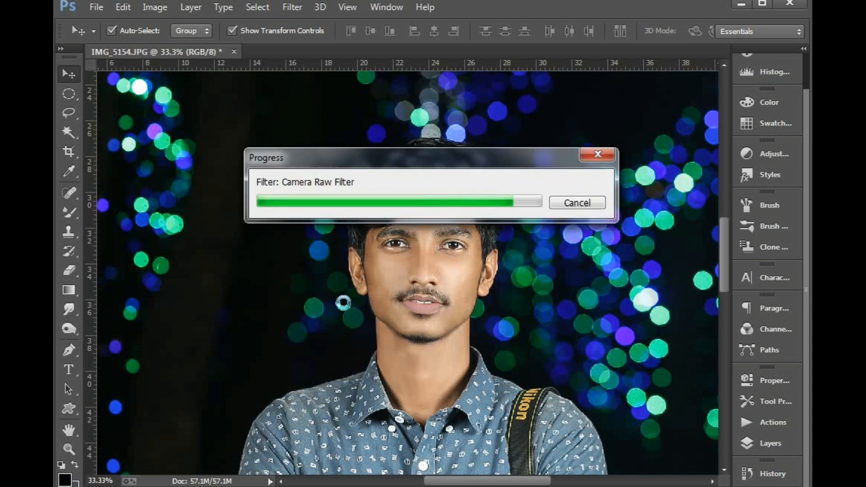
# Clean up the upper edge and outer tip of the image-left moustache using the Clone Stamp at size 20
pyautogui.hotkey('ctrl', '1')
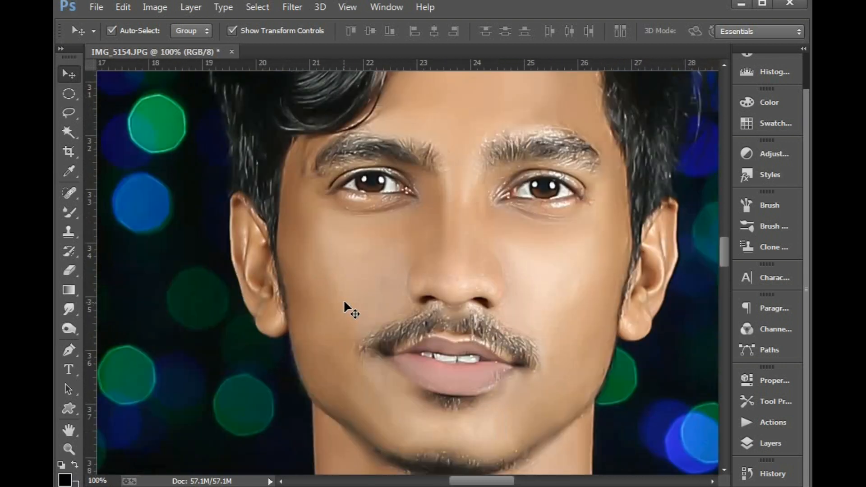
pyautogui.moveTo(578, 329); pyautogui.dragTo(541, 354)
pyautogui.moveTo(212, 253); pyautogui.dragTo(498, 402)
pyautogui.click(69, 232)
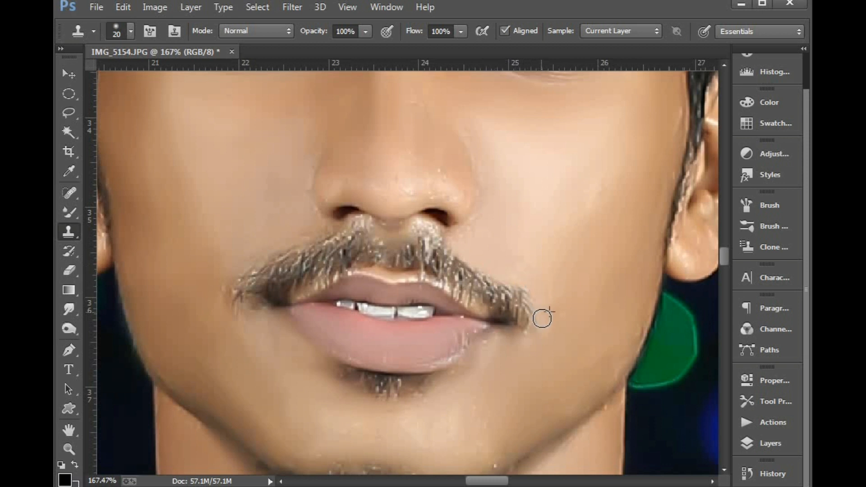
pyautogui.hscroll(-3, 459, 332)
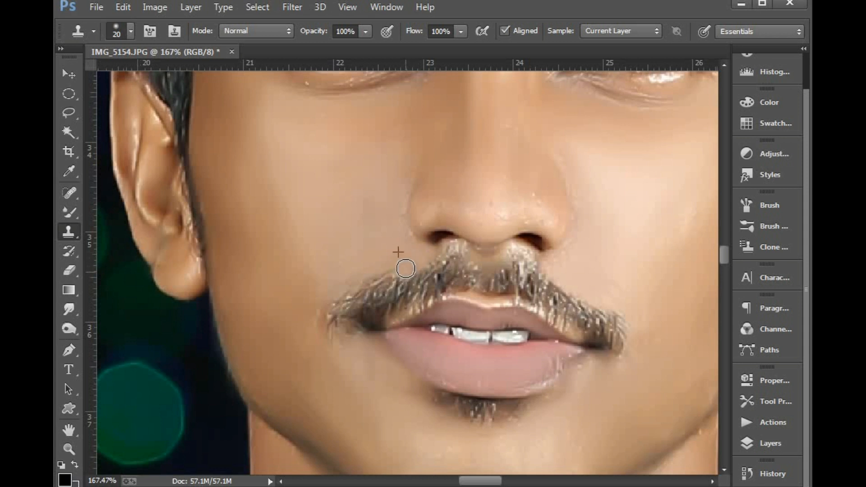
pyautogui.moveTo(383, 278); pyautogui.dragTo(368, 284)
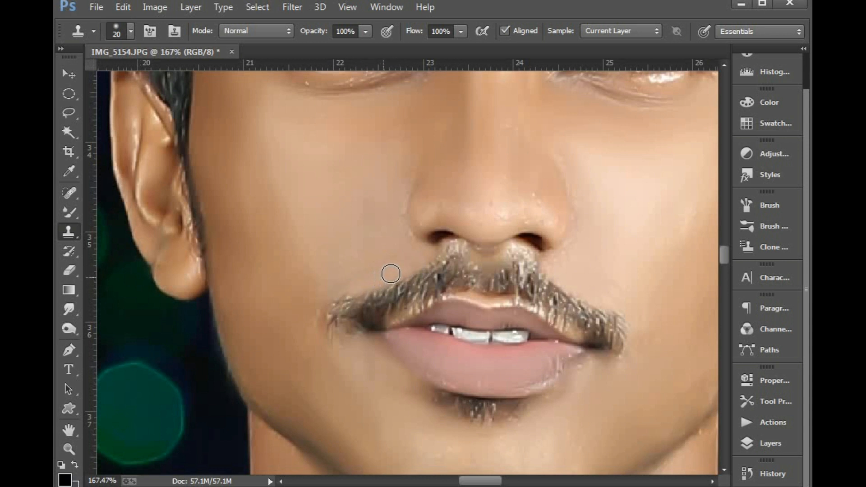
pyautogui.moveTo(325, 308)
pyautogui.mouseDown()
pyautogui.moveTo(315, 300)
pyautogui.moveTo(322, 327)
pyautogui.moveTo(329, 304)
pyautogui.mouseUp()
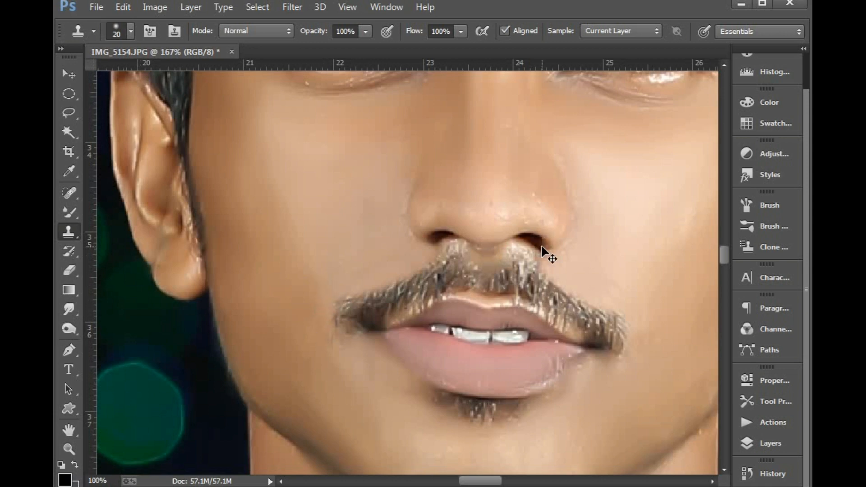
# Clone clean cheek skin over the stray hairs beside the image-left moustache tip, working at 300% magnification
pyautogui.hotkey('ctrl', '-')
pyautogui.hotkey('ctrl', '-')
pyautogui.hotkey('ctrl', '-')
pyautogui.hotkey('ctrl', '+')
pyautogui.hotkey('ctrl', '+')
pyautogui.hotkey('ctrl', '+')
pyautogui.hotkey('ctrl', '+')
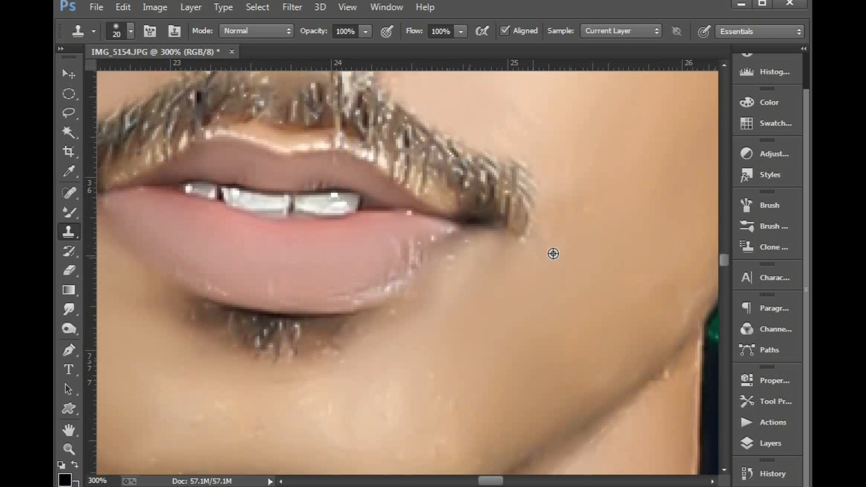
pyautogui.hscroll(-5, 536, 169)
pyautogui.scroll(2, 536, 169)
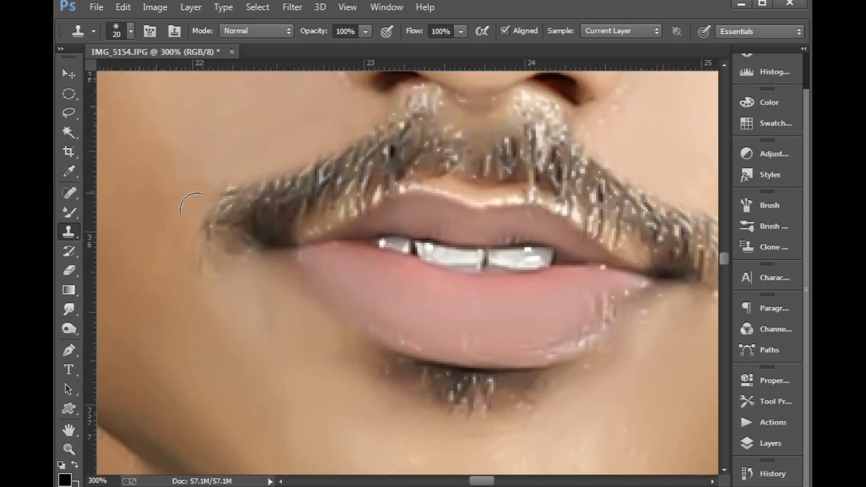
pyautogui.moveTo(203, 215); pyautogui.dragTo(202, 238)
pyautogui.scroll(-4, 243, 145)
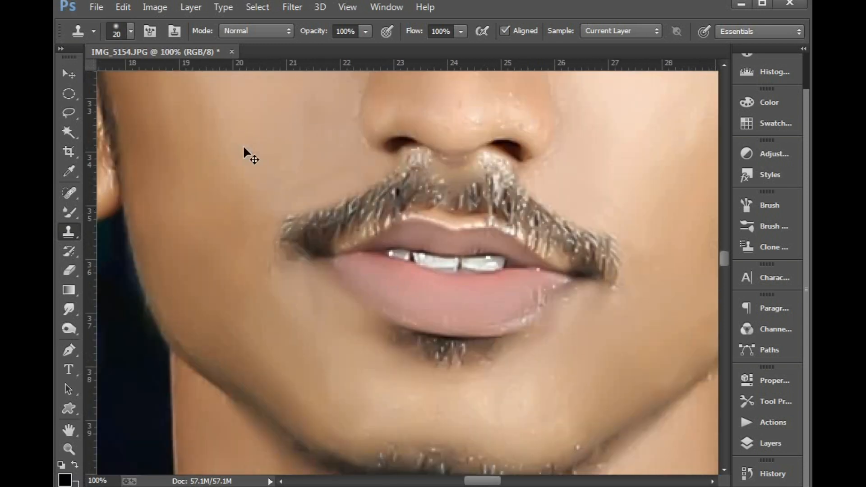
# Refine the moustache beneath the nostrils and along its image-right upper edge using the Clone Stamp at size 15
pyautogui.scroll(3, 532, 242)
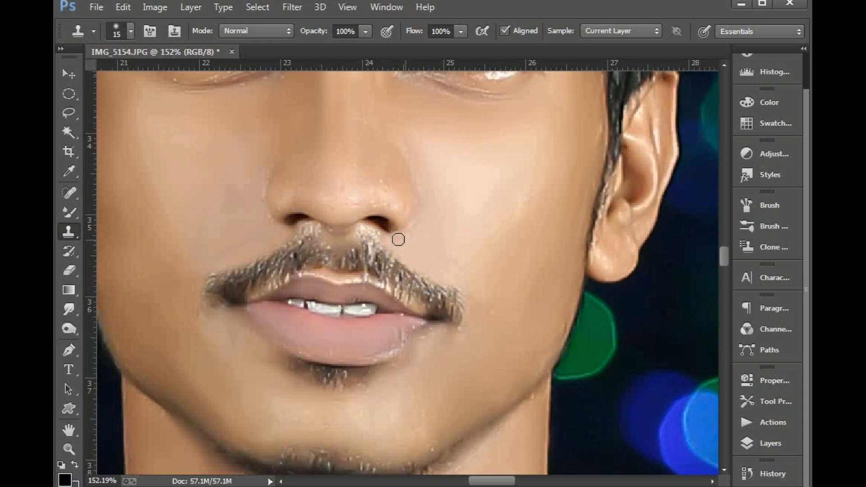
pyautogui.keyDown('alt'); pyautogui.click(365, 251); pyautogui.keyUp('alt')
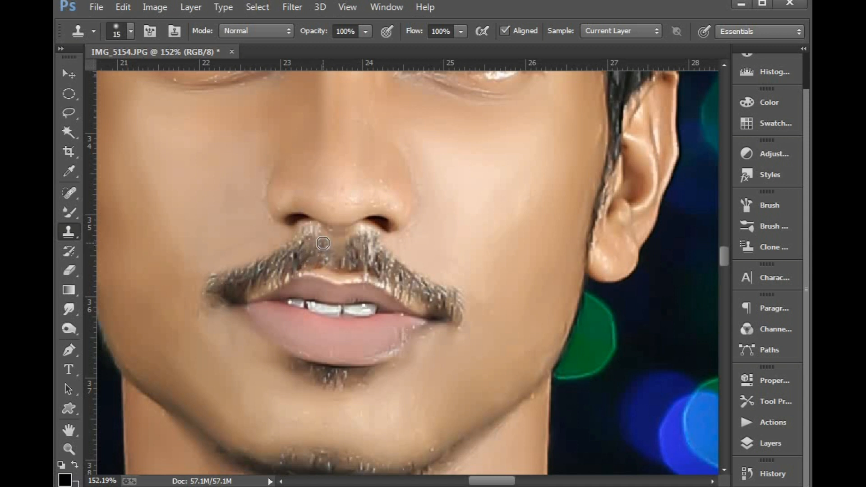
pyautogui.moveTo(414, 253); pyautogui.dragTo(407, 257)
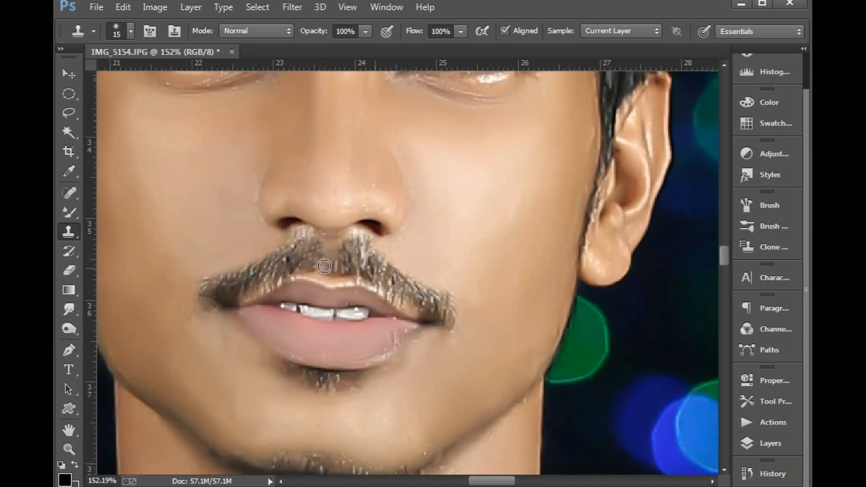
pyautogui.click(301, 239)
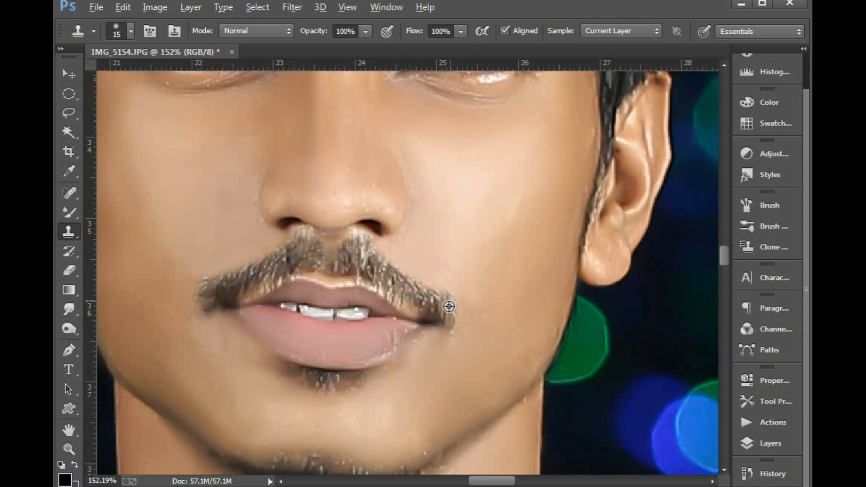
# Cover the light stray hairs inside the dark chin beard using the Clone Stamp at size 25
pyautogui.keyDown('alt'); pyautogui.click(408, 294); pyautogui.keyUp('alt')
pyautogui.scroll(-2, 411, 290)
pyautogui.hscroll(-3, 411, 290)
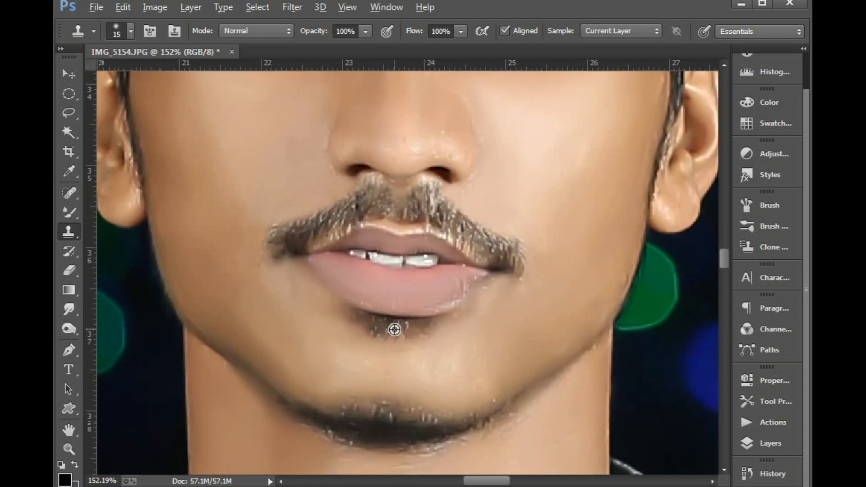
pyautogui.scroll(-3, 405, 334)
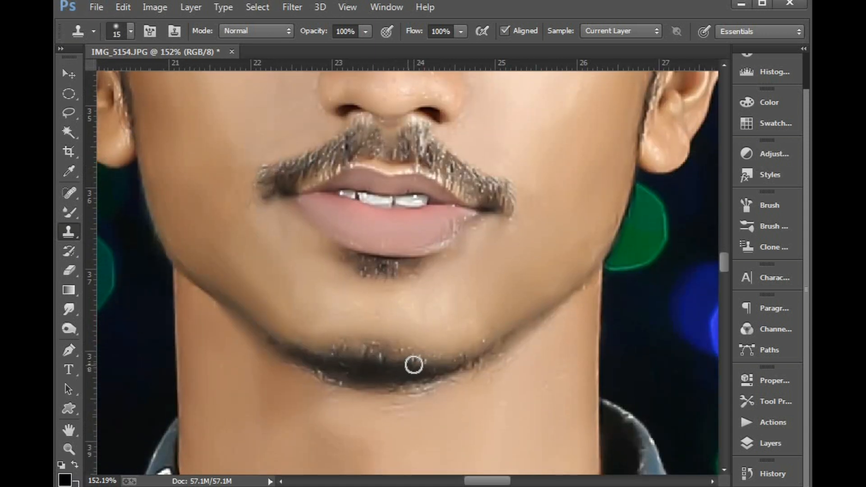
pyautogui.press(']')
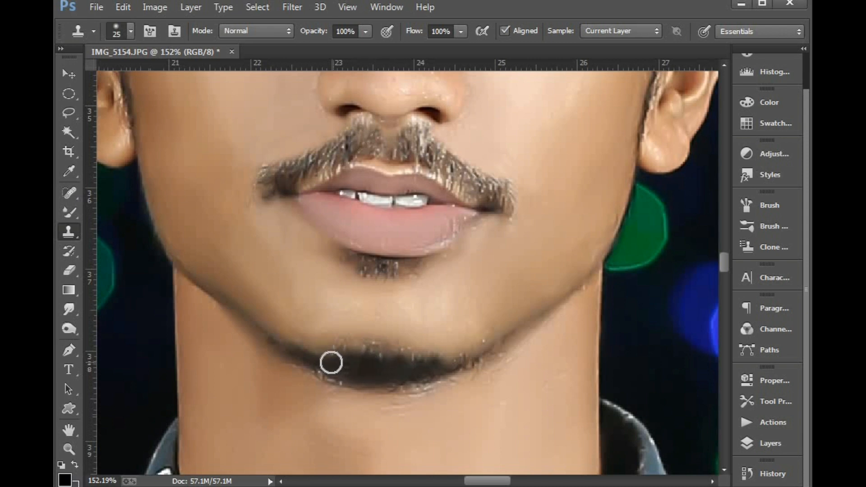
# Examine the retouched face and beard within the whole portrait at lower magnification
pyautogui.hotkey('ctrl', '-')
pyautogui.hotkey('ctrl', '-')
pyautogui.hotkey('ctrl', '-')
pyautogui.hotkey('ctrl', '-')
pyautogui.hotkey('ctrl', '-')
pyautogui.hotkey('ctrl', '-')
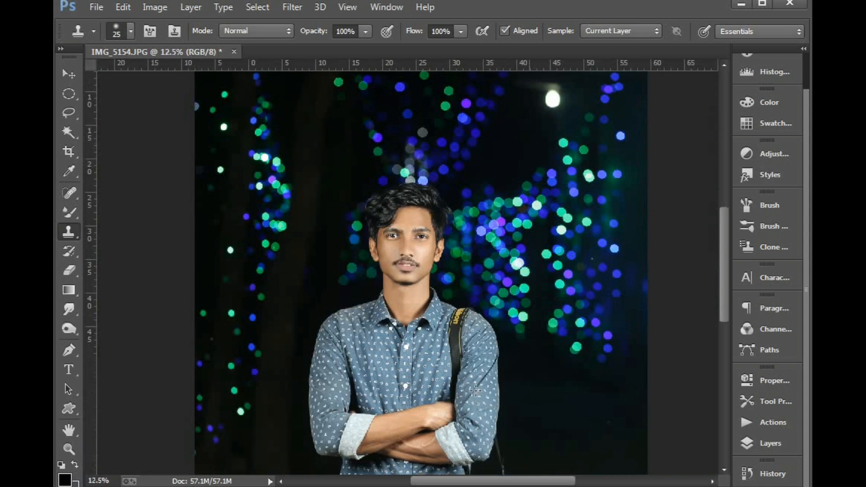
pyautogui.hotkey('ctrl', '-')
pyautogui.press('v')
pyautogui.scroll(5, 476, 316)
pyautogui.scroll(-2, 474, 318)
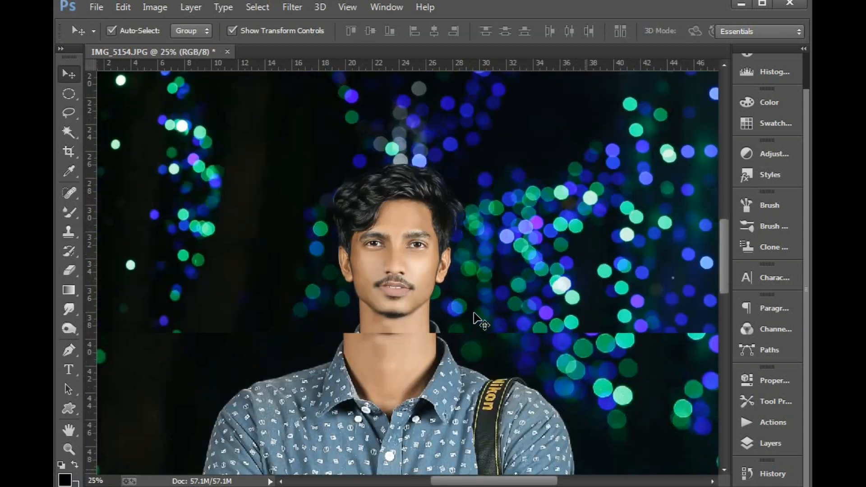
# Start another Camera Raw Filter and set the HSL Blues hue to -26 and the Oranges luminance to +14
pyautogui.click(294, 7)
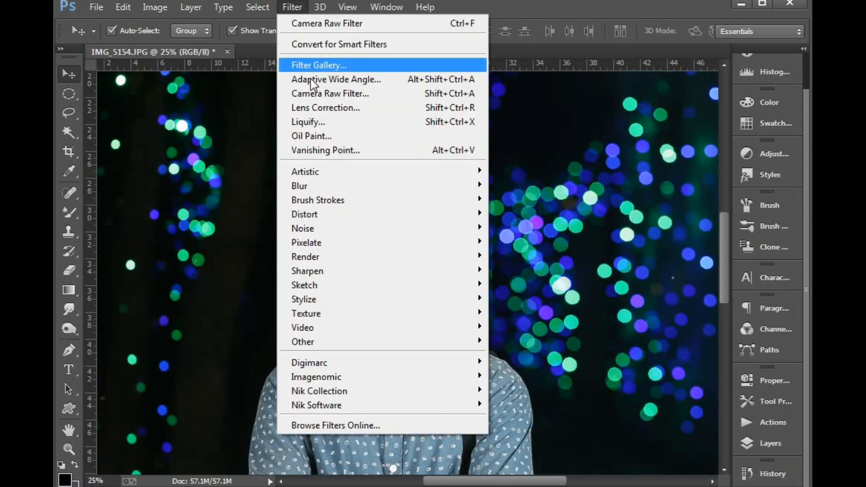
pyautogui.click(310, 90)
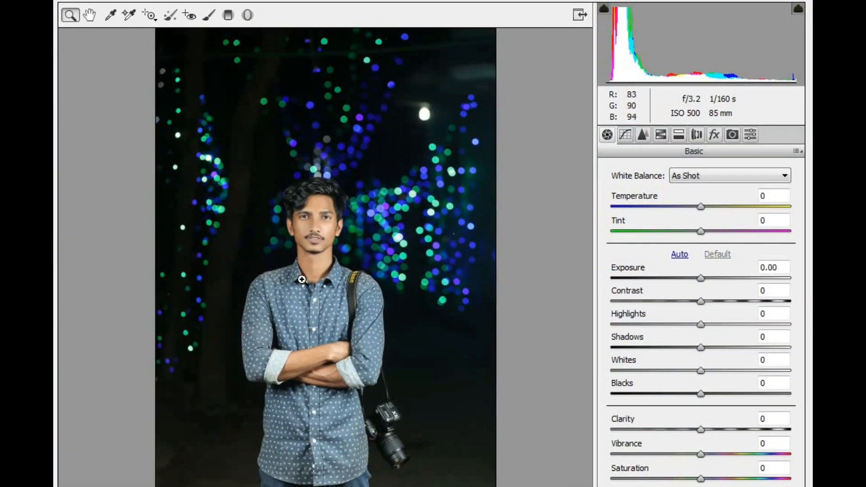
pyautogui.click(302, 280)
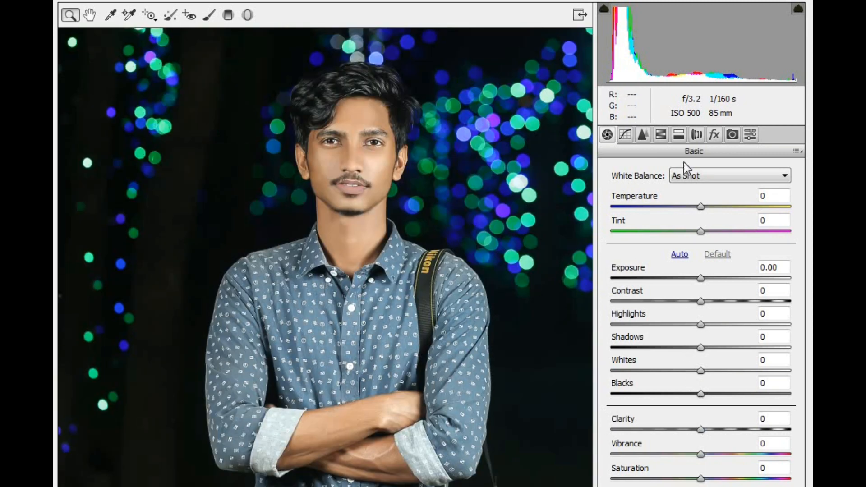
pyautogui.click(661, 136)
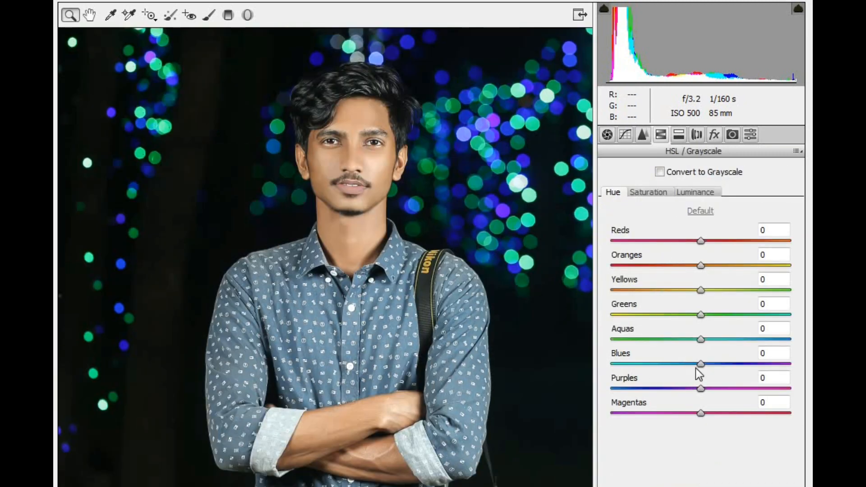
pyautogui.moveTo(699, 365); pyautogui.dragTo(678, 366)
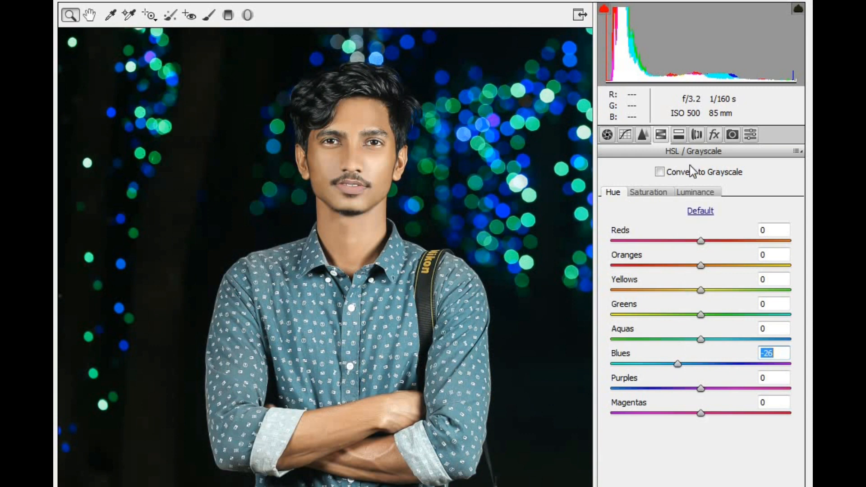
pyautogui.click(694, 192)
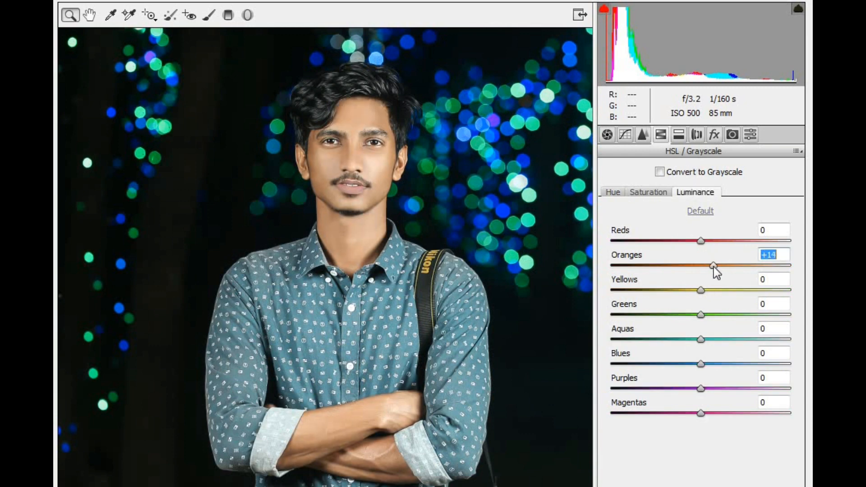
# Set the Camera Calibration Blue Primary hue to -7 and saturation to +5, and apply the filter
pyautogui.click(733, 134)
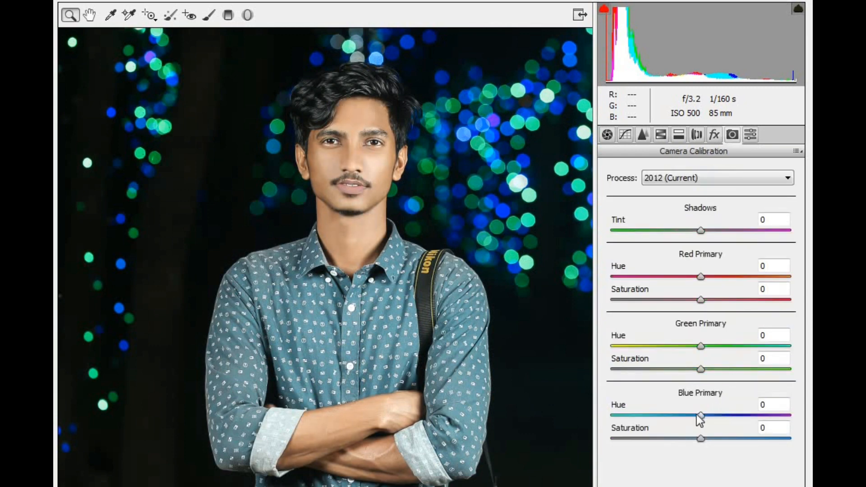
pyautogui.moveTo(697, 414); pyautogui.dragTo(706, 439)
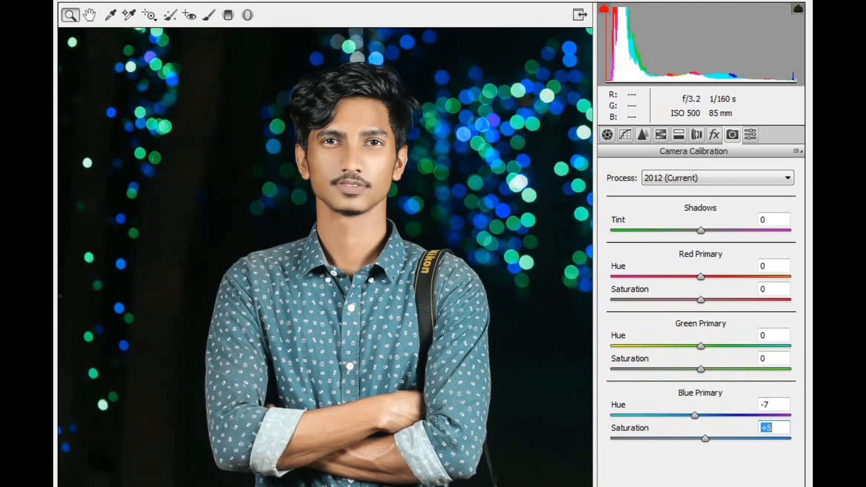
pyautogui.click(680, 442)
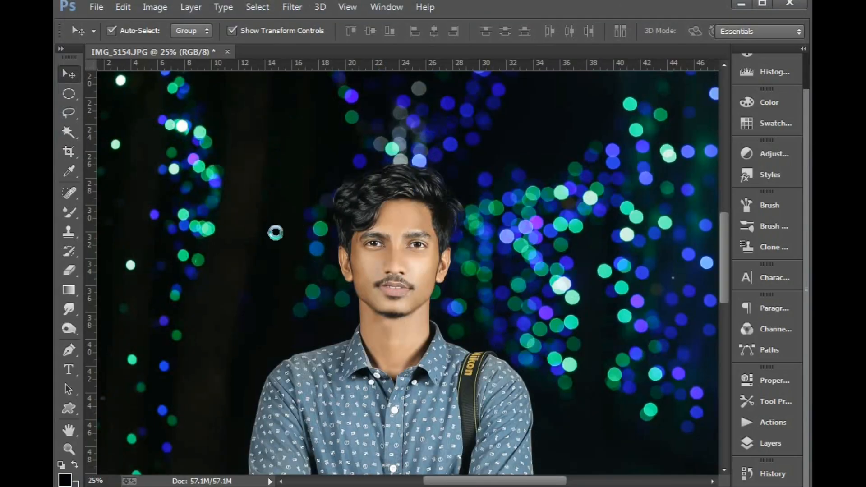
# Start the Camera Raw Filter again and raise the HSL saturation of Greens to +56 and Blues to +69
pyautogui.hotkey('ctrl', '+')
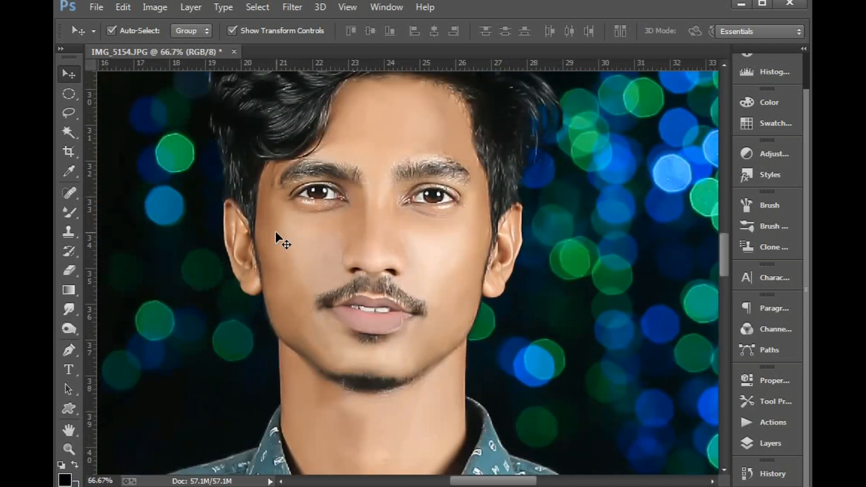
pyautogui.hotkey('ctrl', '0')
pyautogui.click(293, 7)
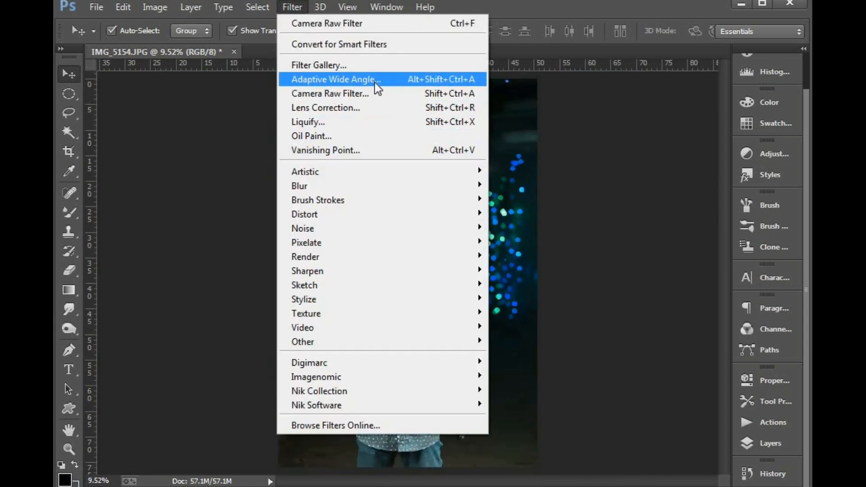
pyautogui.click(378, 96)
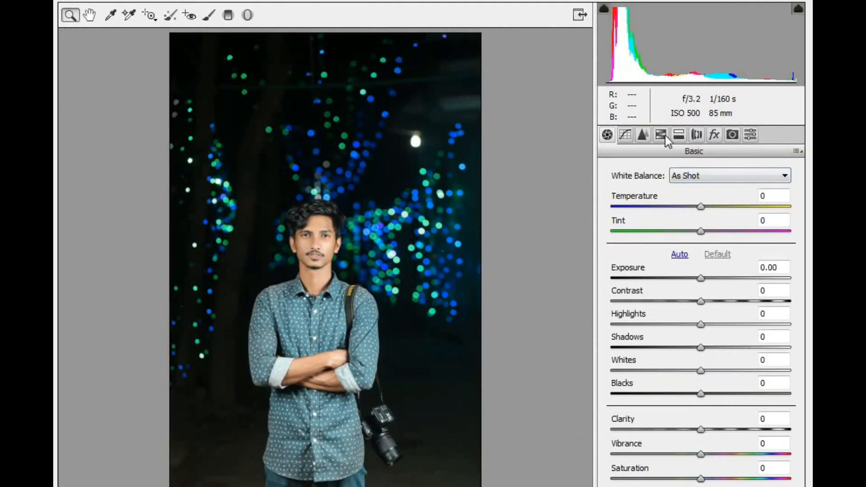
pyautogui.click(661, 135)
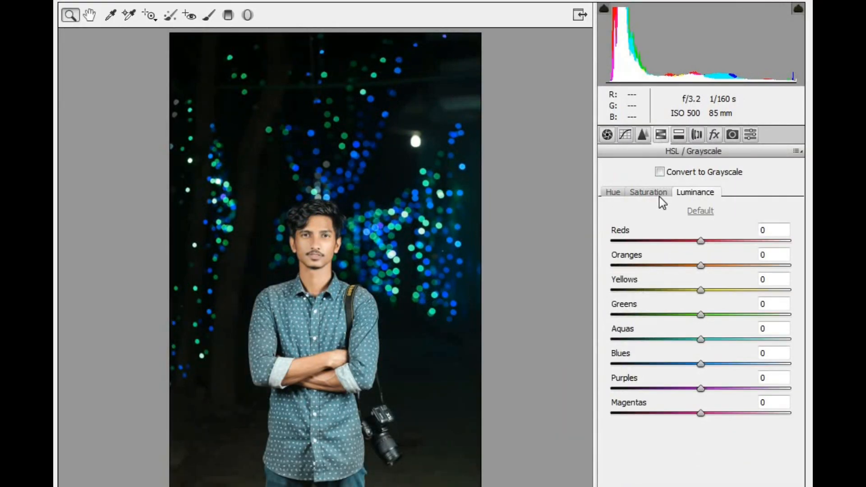
pyautogui.click(650, 193)
pyautogui.moveTo(726, 315); pyautogui.dragTo(751, 316)
pyautogui.moveTo(754, 362); pyautogui.dragTo(766, 362)
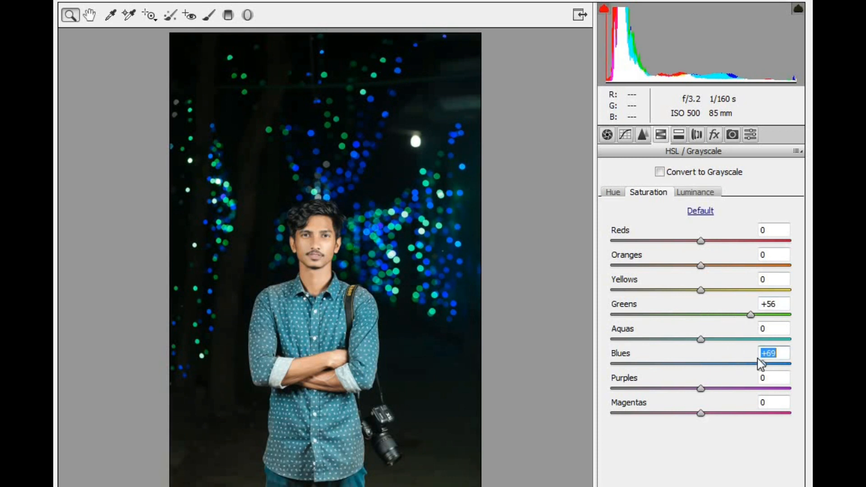
# Set Blacks to -22 in the Basic adjustments and apply the Camera Raw Filter
pyautogui.click(608, 135)
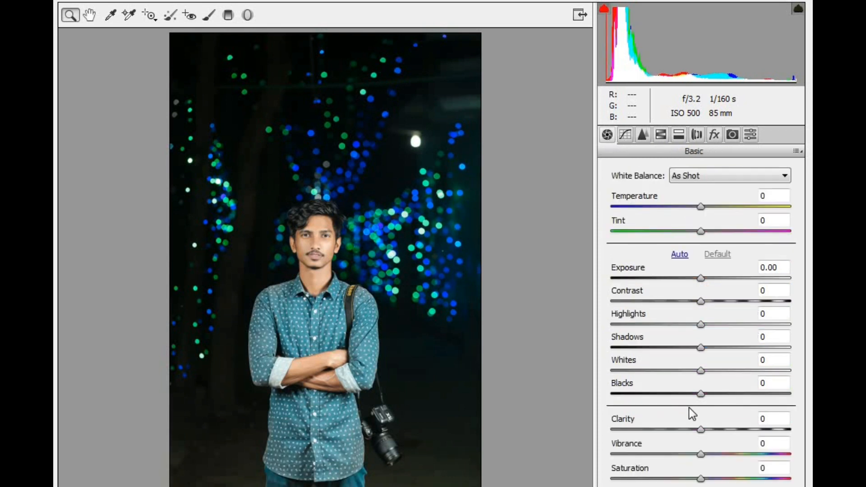
pyautogui.moveTo(688, 392); pyautogui.dragTo(681, 391)
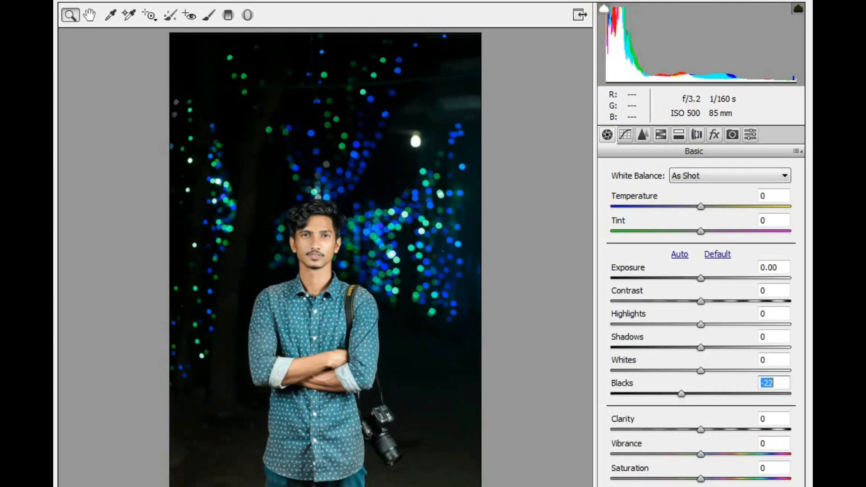
pyautogui.press('Return')
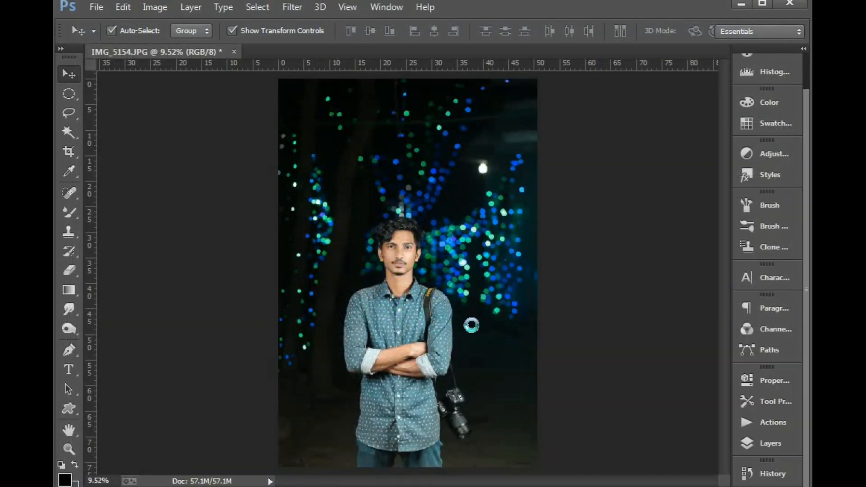
# Crop the photo slightly tighter around the man, trimming mainly its right and lower margins
pyautogui.hotkey('ctrl', '+')
pyautogui.hotkey('ctrl', '+')
pyautogui.hotkey('ctrl', '+')
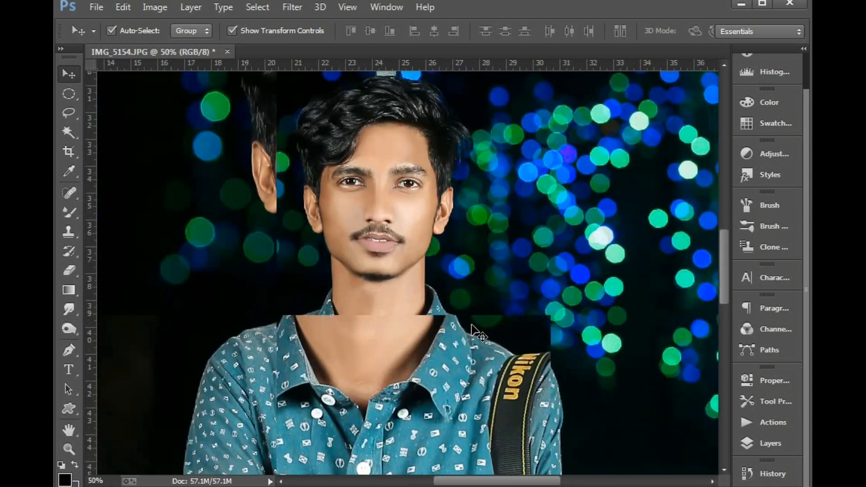
pyautogui.hotkey('ctrl', '0')
pyautogui.press('c')
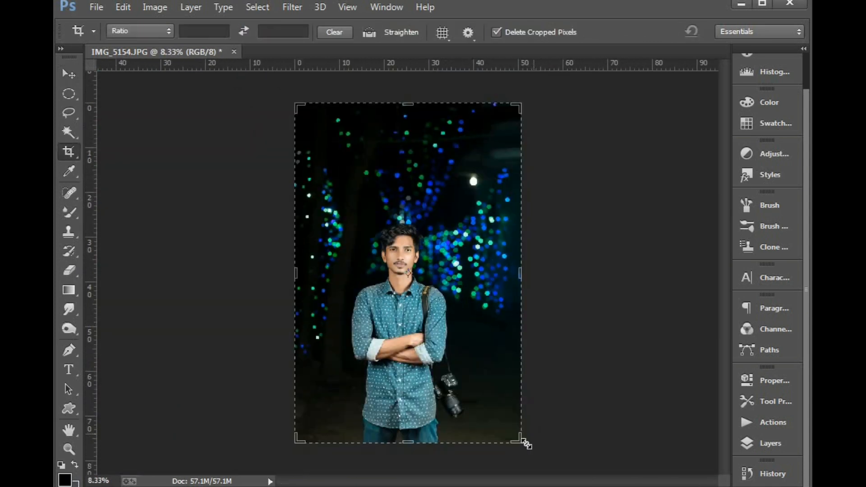
pyautogui.moveTo(516, 443); pyautogui.dragTo(512, 430)
pyautogui.moveTo(475, 219); pyautogui.dragTo(473, 221)
pyautogui.press('Return')
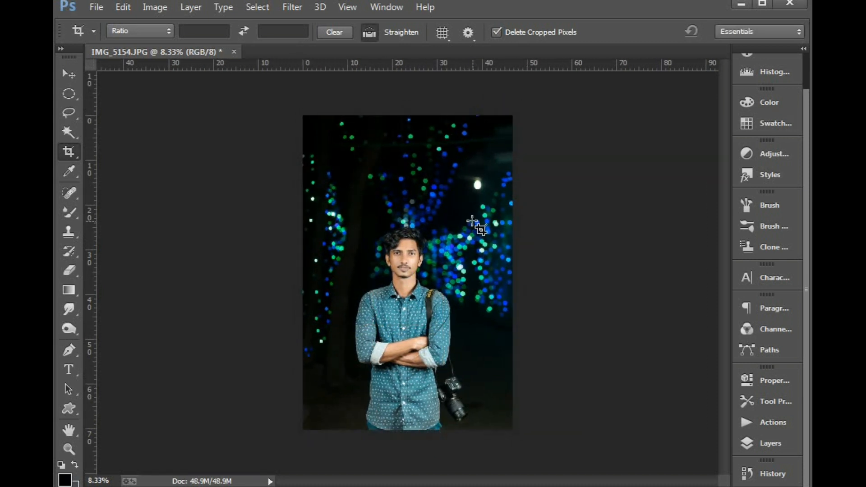
pyautogui.press('v')
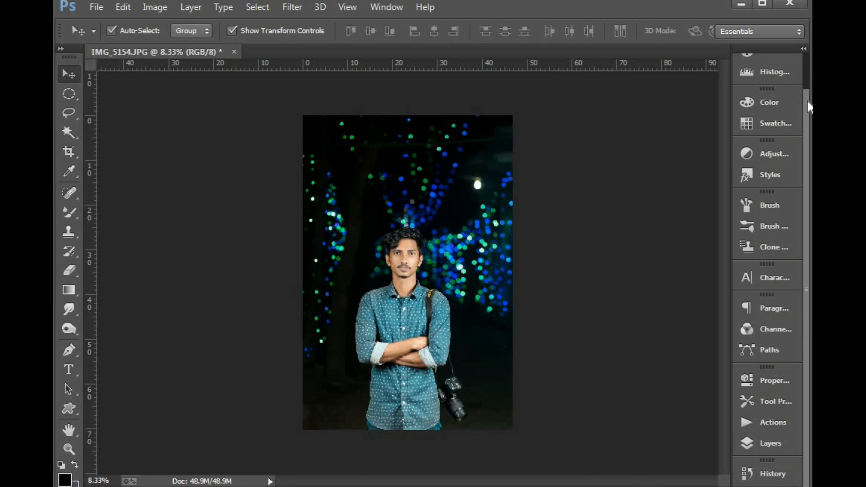
pyautogui.click(770, 474)
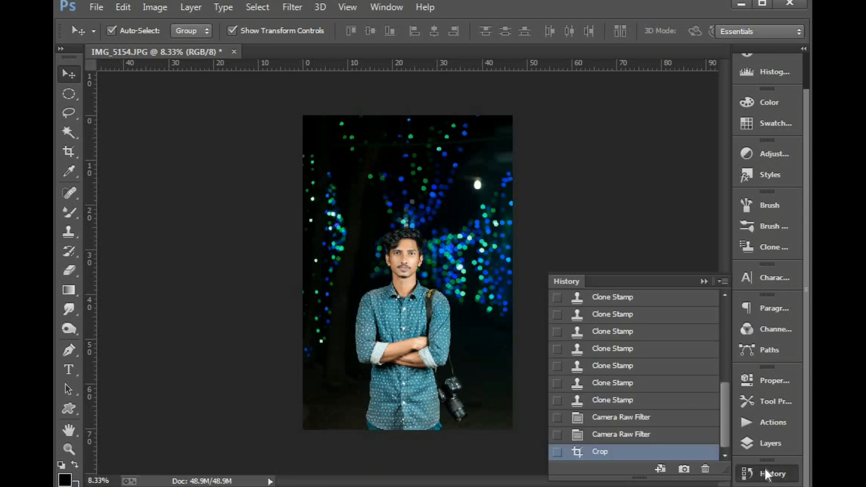
pyautogui.click(768, 444)
pyautogui.click(645, 469)
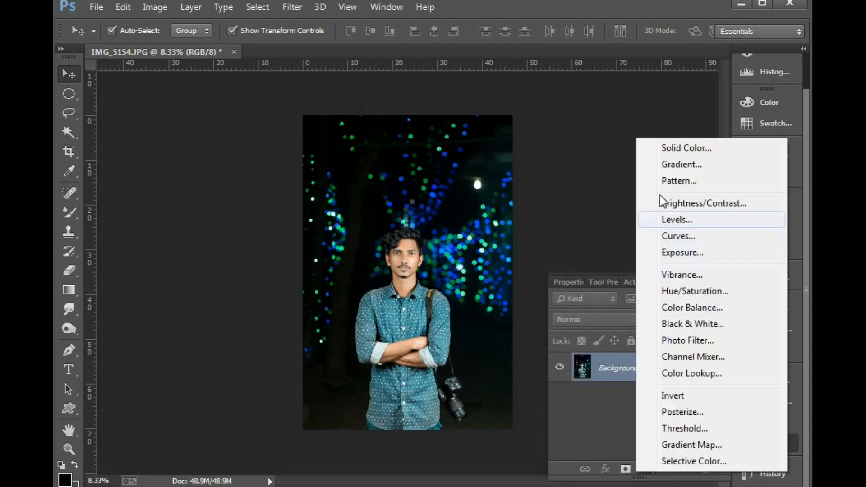
pyautogui.click(670, 148)
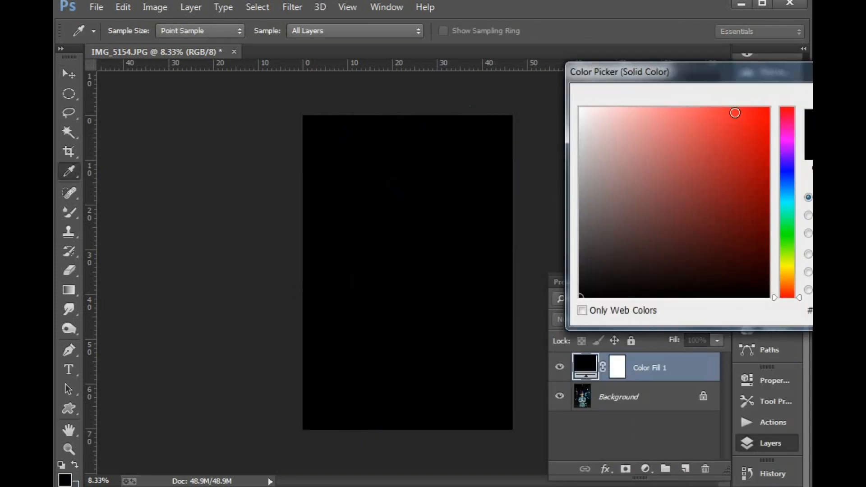
pyautogui.moveTo(766, 73); pyautogui.dragTo(560, 110)
pyautogui.click(714, 155)
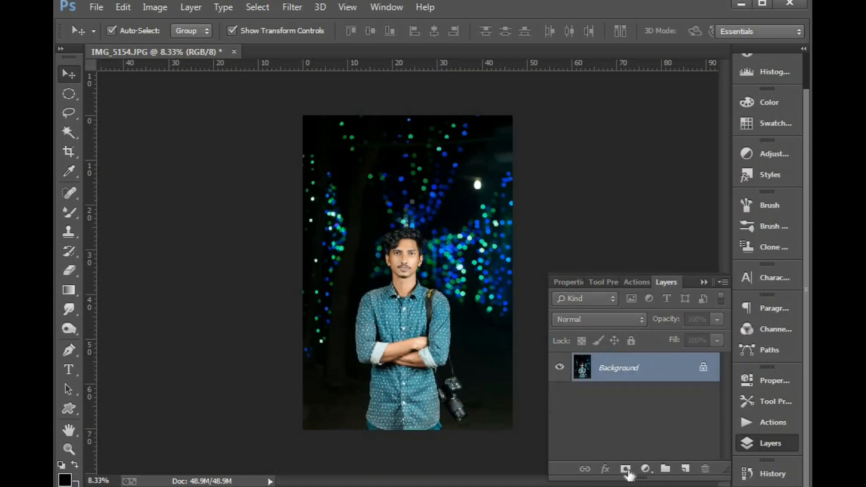
# Add a black-to-transparent gradient fill layer over the photo, reversed and set to Radial style
pyautogui.click(646, 470)
pyautogui.click(658, 157)
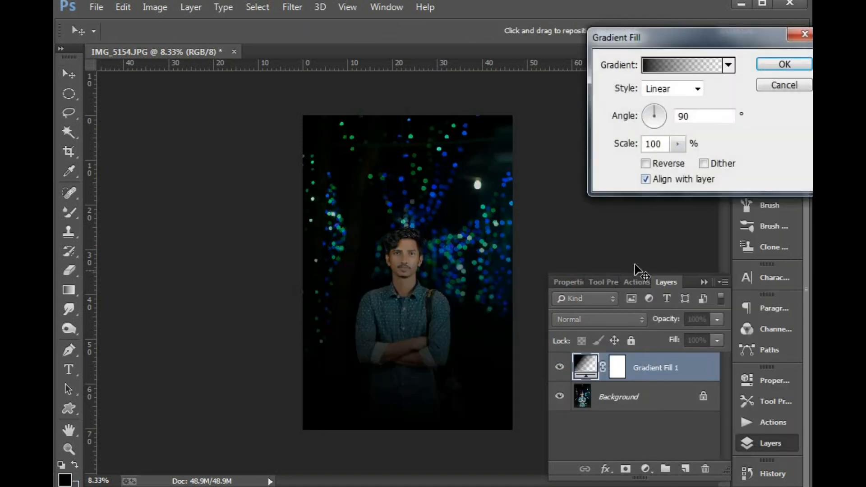
pyautogui.click(646, 164)
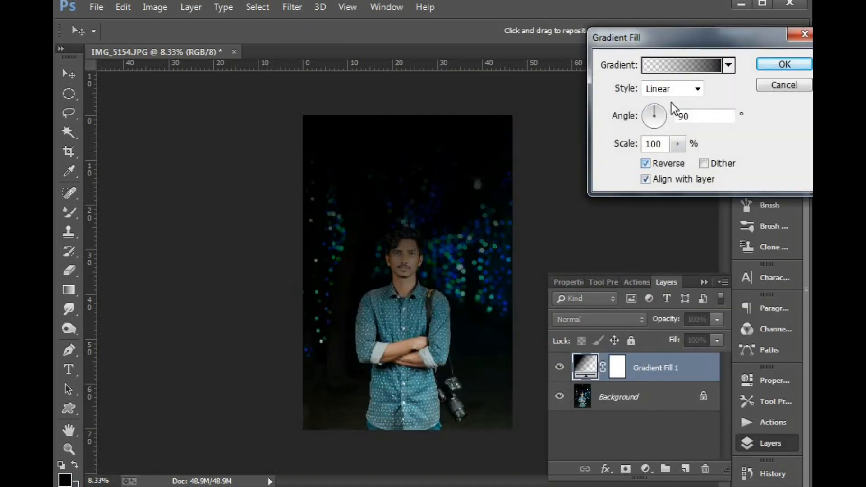
pyautogui.click(672, 89)
pyautogui.click(679, 116)
# Set the gradient fill's scale to 149% and apply it as a vignette around the man
pyautogui.click(677, 144)
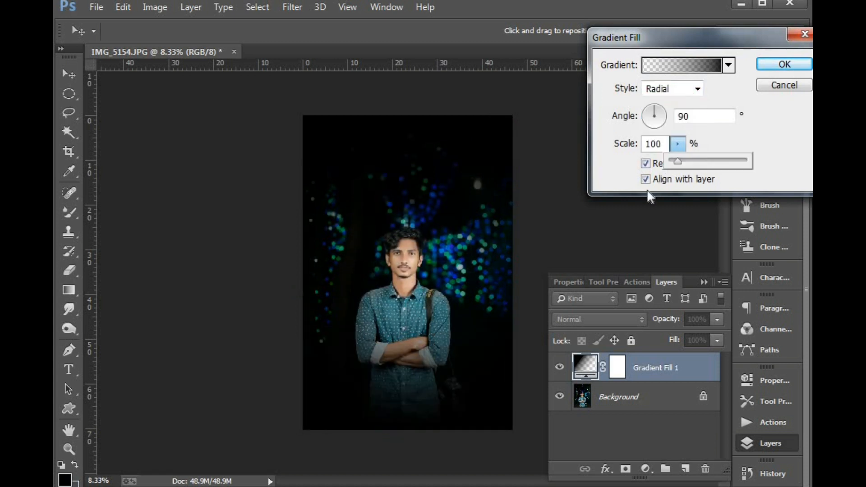
pyautogui.moveTo(681, 162); pyautogui.dragTo(684, 161)
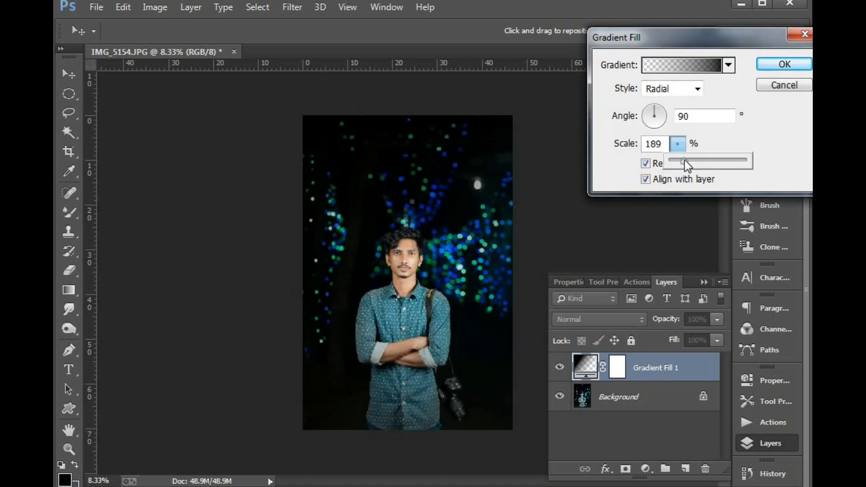
pyautogui.click(417, 280)
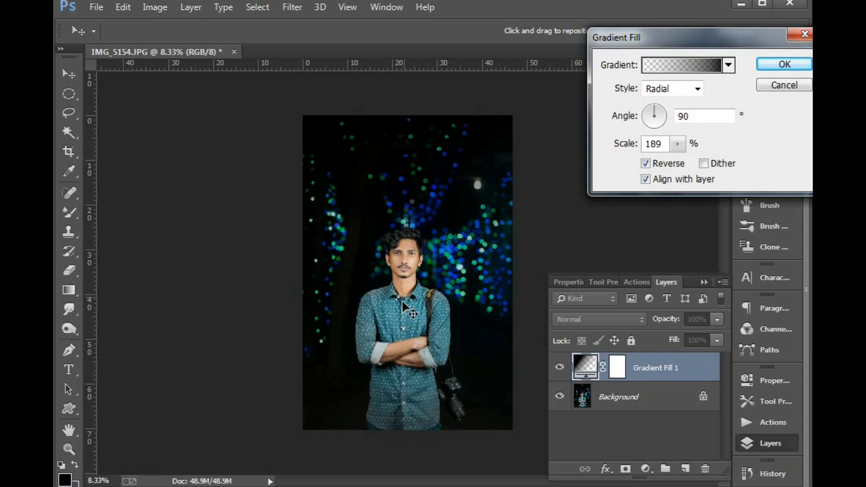
pyautogui.click(678, 144)
pyautogui.moveTo(675, 163); pyautogui.dragTo(676, 159)
pyautogui.click(389, 276)
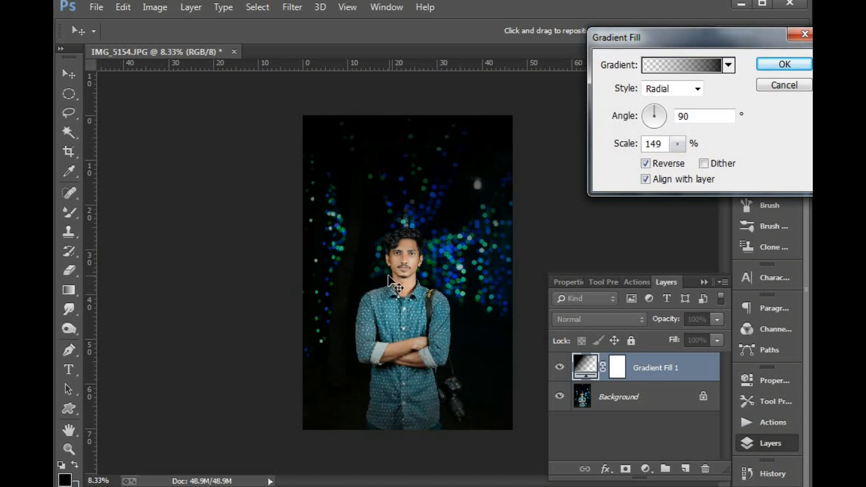
pyautogui.press('Return')
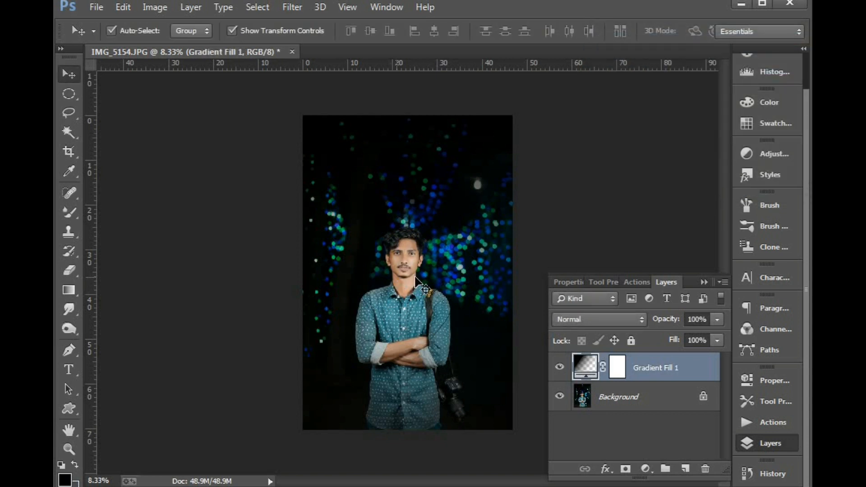
# Merge the gradient fill layer with the background layer
pyautogui.scroll(4, 415, 276)
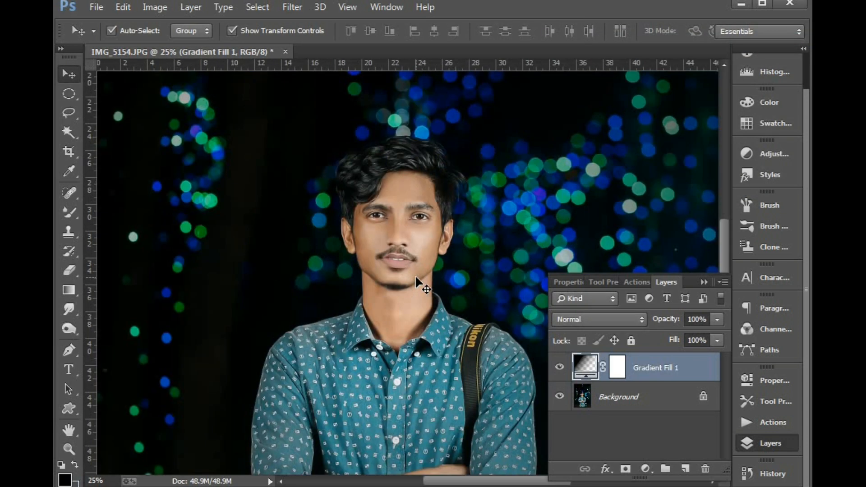
pyautogui.scroll(-4, 415, 276)
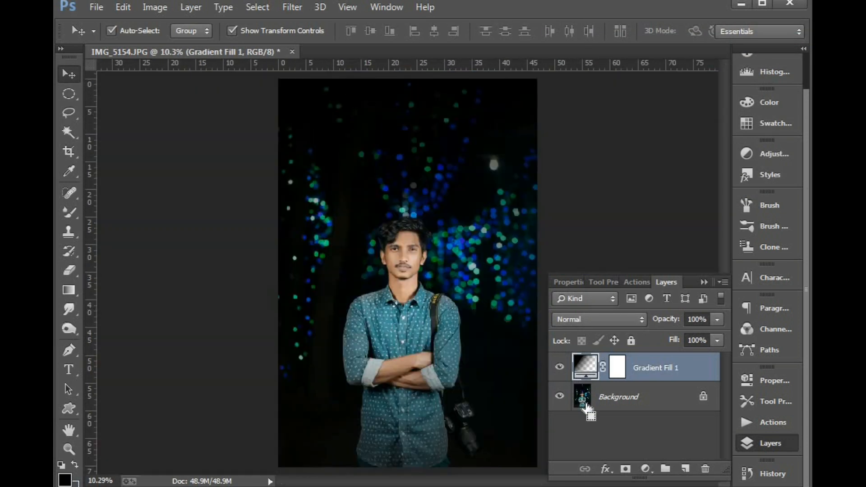
pyautogui.keyDown('shift'); pyautogui.click(614, 397); pyautogui.keyUp('shift')
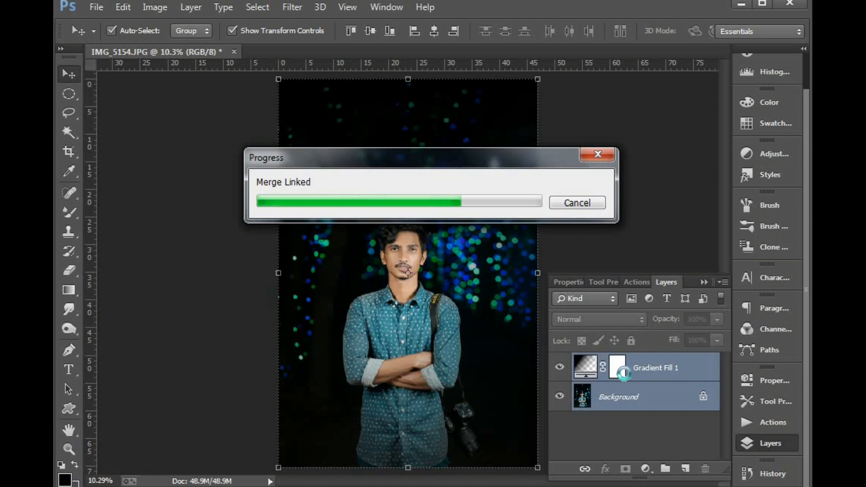
pyautogui.click(646, 469)
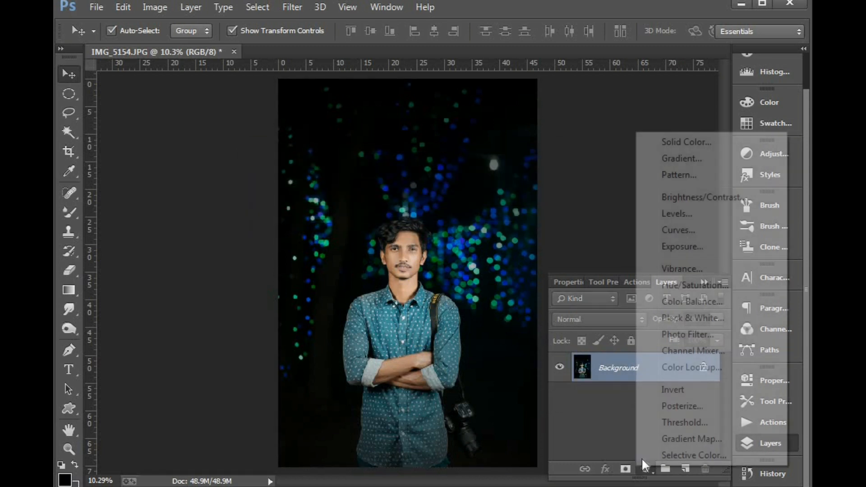
pyautogui.click(671, 159)
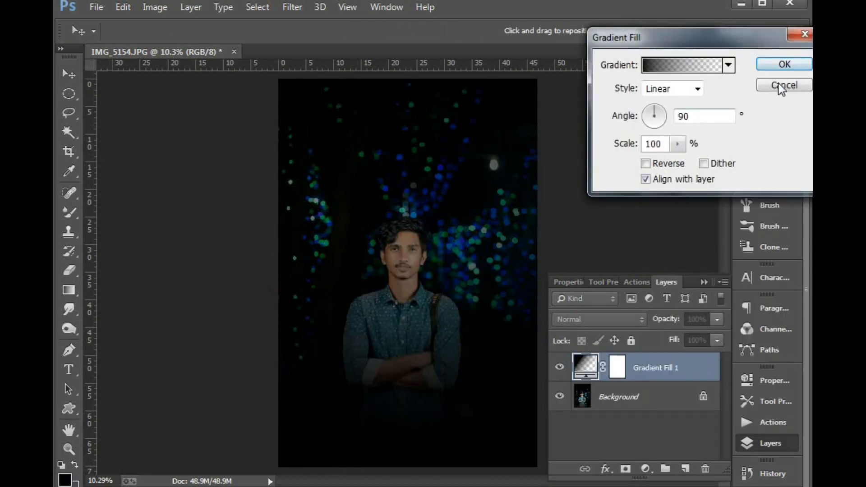
pyautogui.click(780, 86)
# Add a solid colour fill layer in a very dark blue-grey above the photo
pyautogui.click(646, 470)
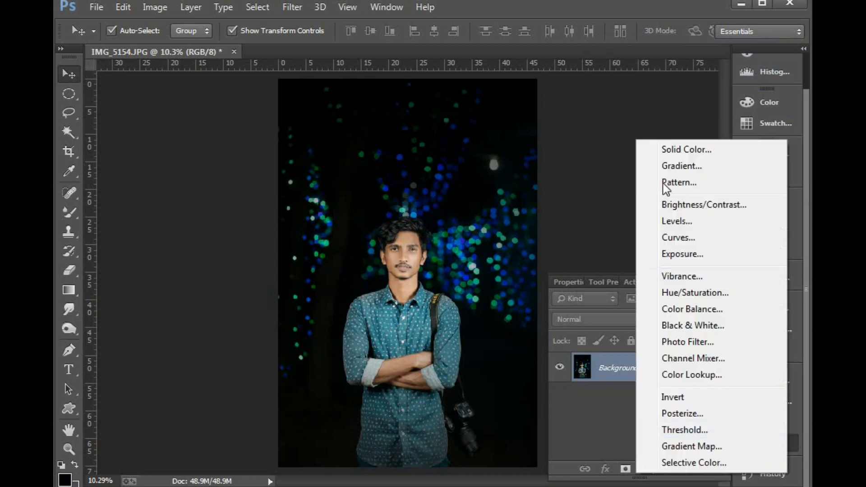
pyautogui.click(667, 149)
pyautogui.moveTo(403, 275)
pyautogui.mouseDown()
pyautogui.moveTo(379, 298)
pyautogui.moveTo(376, 285)
pyautogui.moveTo(402, 288)
pyautogui.moveTo(395, 297)
pyautogui.mouseUp()
pyautogui.click(582, 211)
pyautogui.press('Return')
# Set the colour fill layer's blend mode to Lighten and its opacity to 78%
pyautogui.click(594, 318)
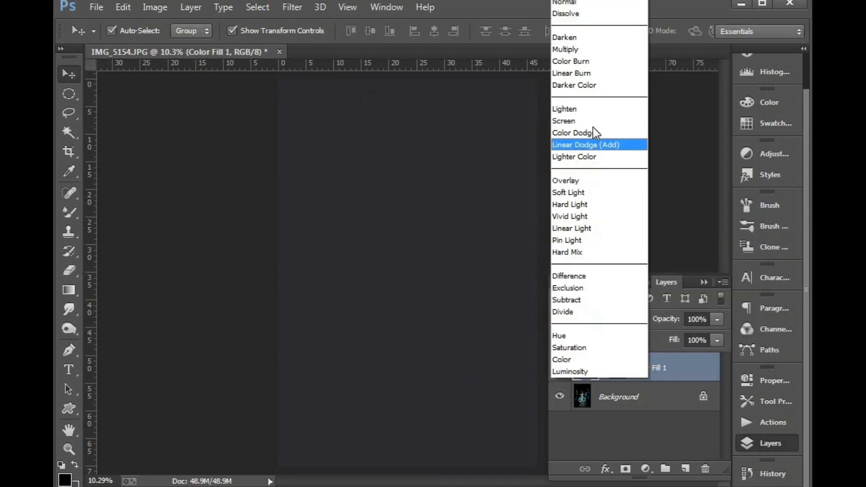
pyautogui.click(588, 104)
pyautogui.moveTo(680, 323); pyautogui.dragTo(658, 324)
# Change the fill layer's colour to a near-black grey for a faded matte look
pyautogui.doubleClick(585, 367)
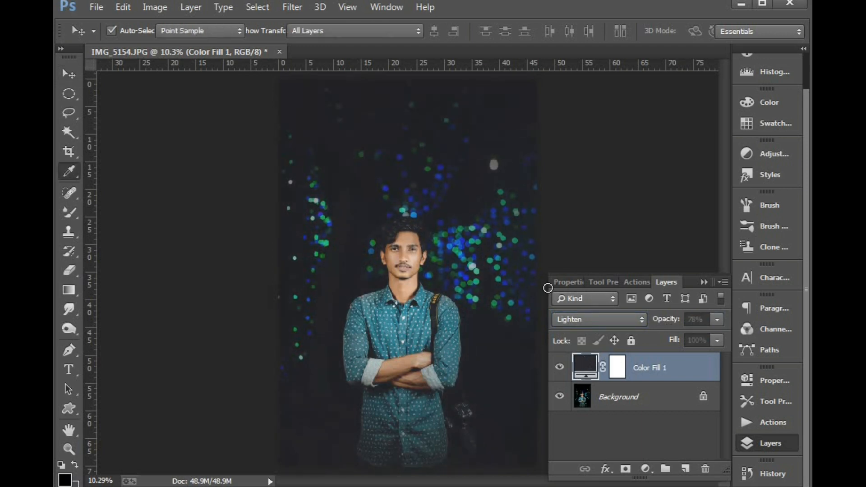
pyautogui.moveTo(453, 112); pyautogui.dragTo(605, 53)
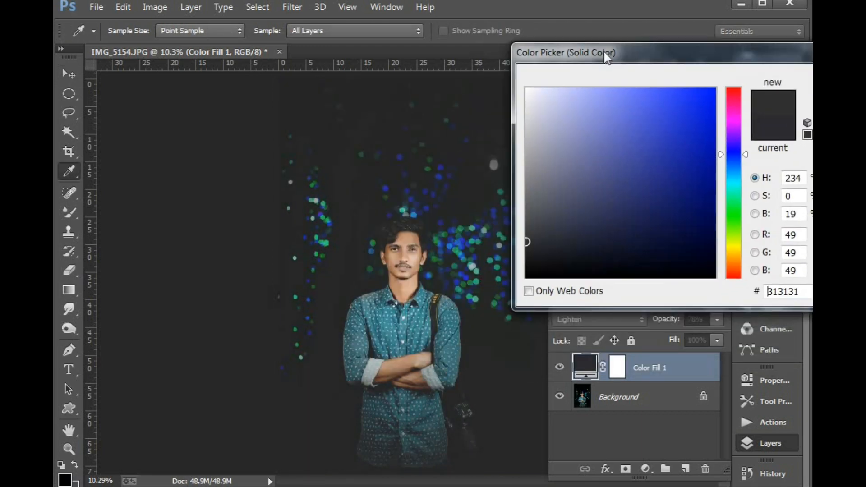
pyautogui.moveTo(527, 242); pyautogui.dragTo(531, 245)
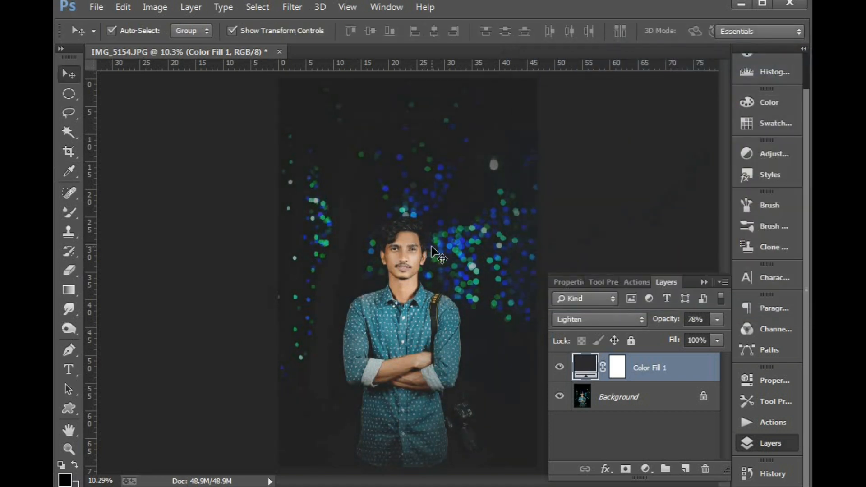
# Check the faded effect on the face up close and merge the visible layers into the background
pyautogui.scroll(4, 431, 245)
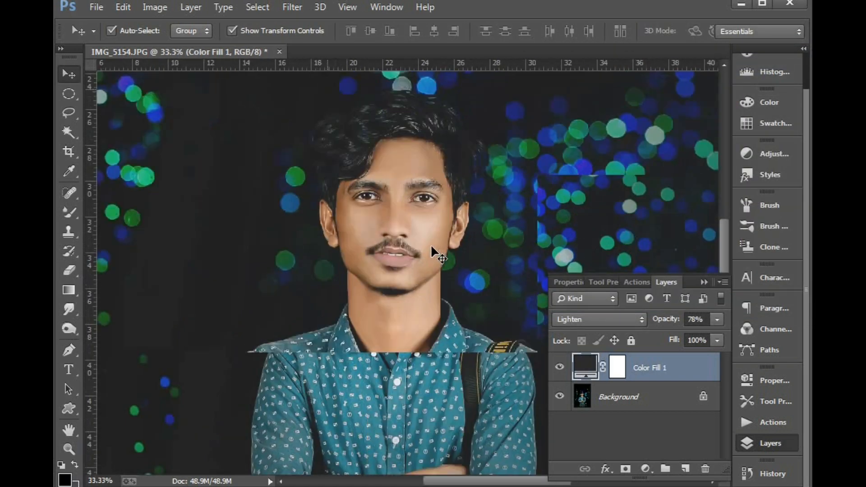
pyautogui.scroll(1, 431, 245)
pyautogui.scroll(-3, 432, 244)
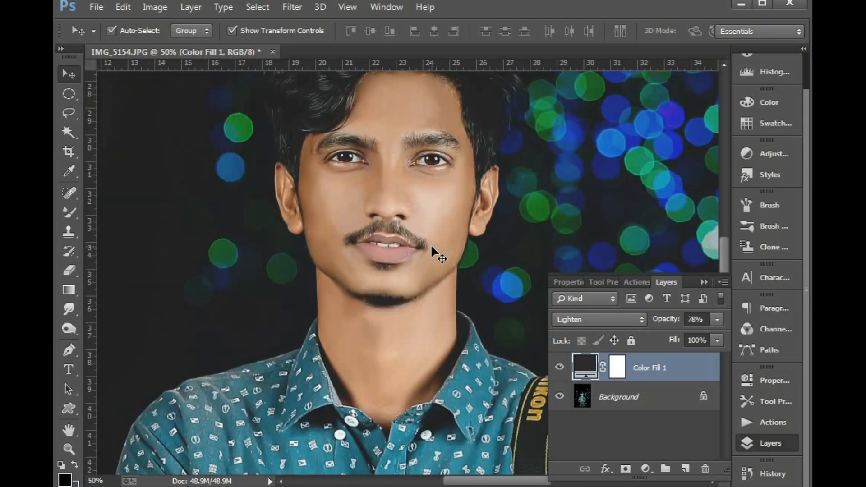
pyautogui.scroll(3, 432, 244)
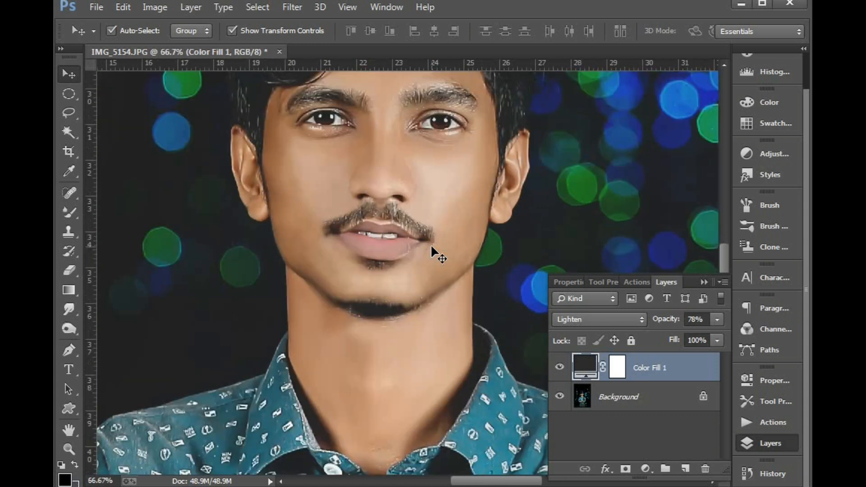
pyautogui.scroll(3, 519, 296)
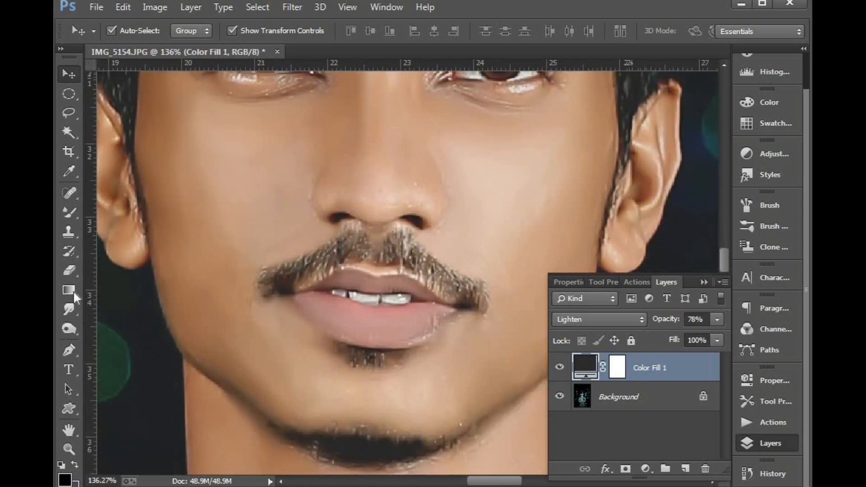
pyautogui.press('Delete')
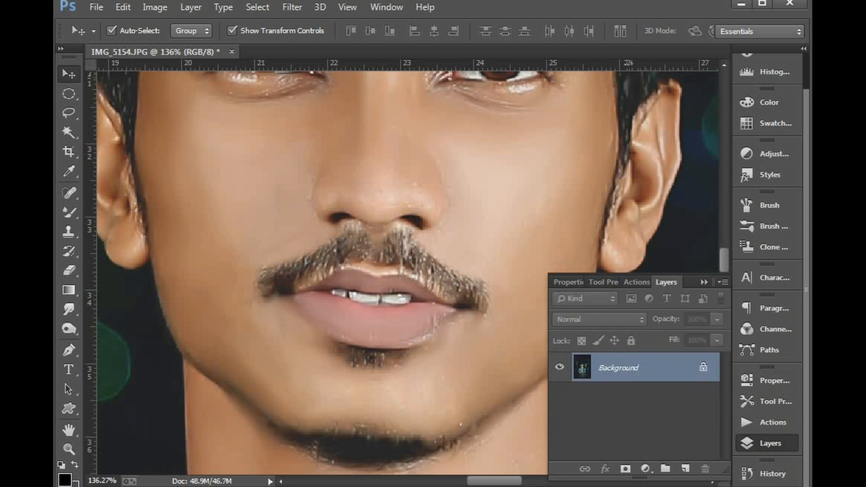
# Darken the facial hair with the Burn tool at brush size 35, Midtones range and 40% exposure
pyautogui.click(69, 309)
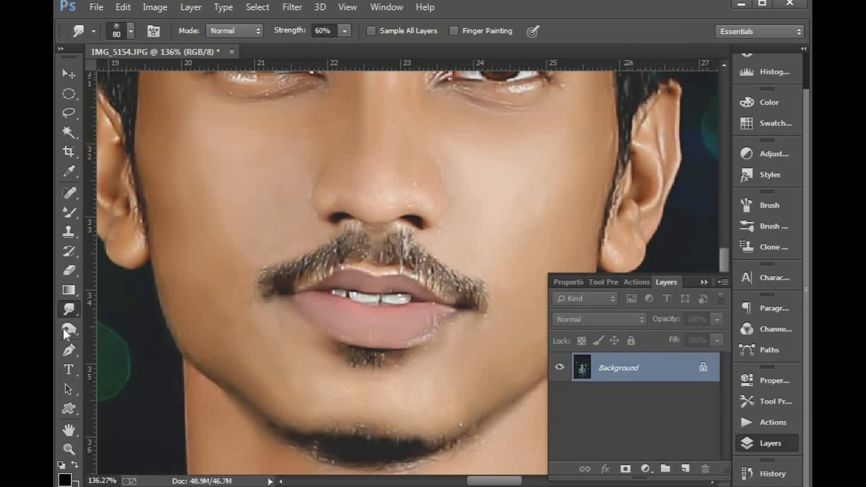
pyautogui.click(66, 328)
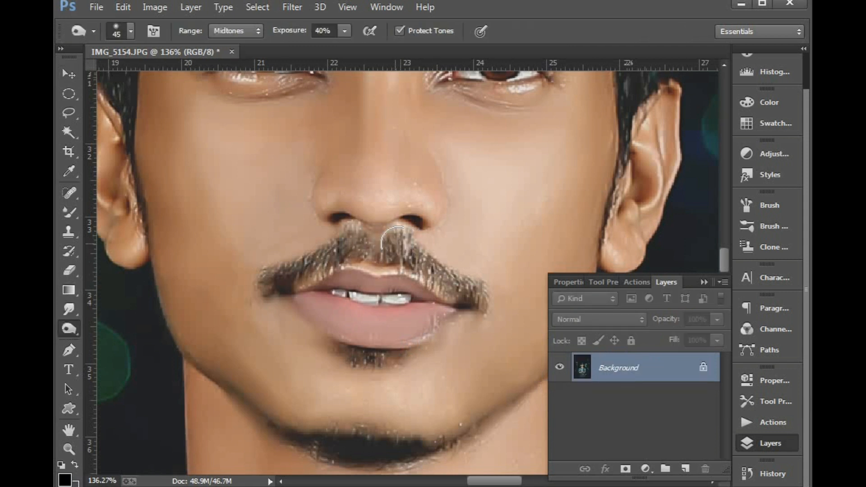
pyautogui.press('[')
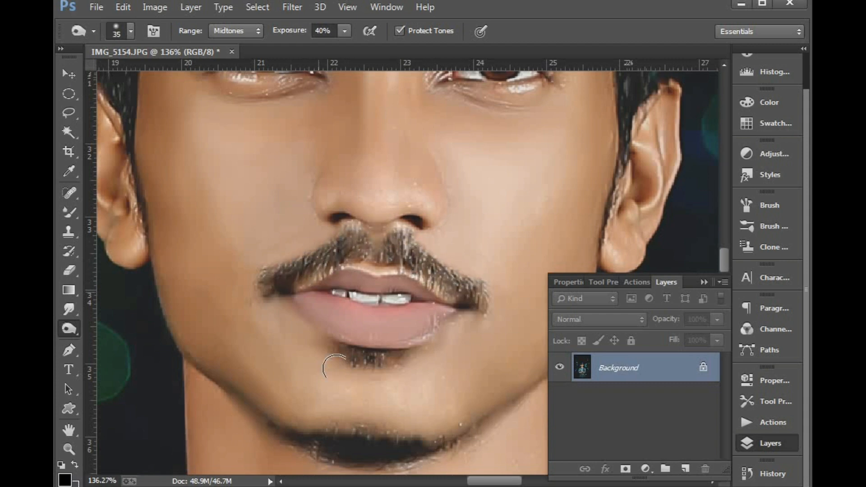
# Examine the burned facial hair within the whole portrait at several magnifications
pyautogui.hotkey('ctrl', '-')
pyautogui.hotkey('ctrl', '-')
pyautogui.hotkey('ctrl', '-')
pyautogui.hotkey('ctrl', '-')
pyautogui.hotkey('ctrl', '-')
pyautogui.hotkey('ctrl', '-')
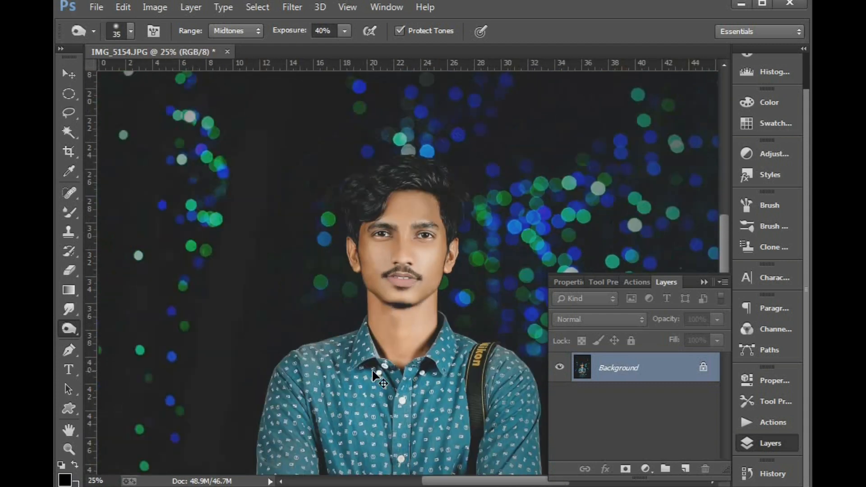
pyautogui.hotkey('ctrl', '+')
pyautogui.hotkey('ctrl', '+')
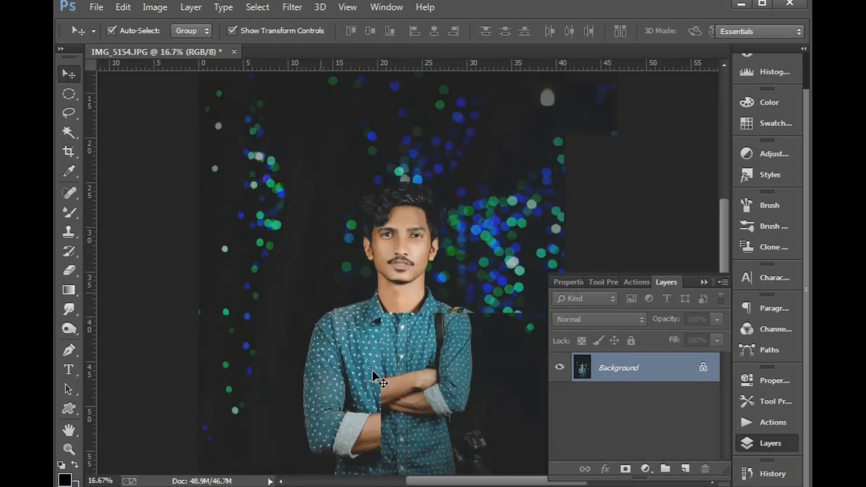
# Go back to an early history state and hide the panels to view the face before retouching
pyautogui.click(773, 473)
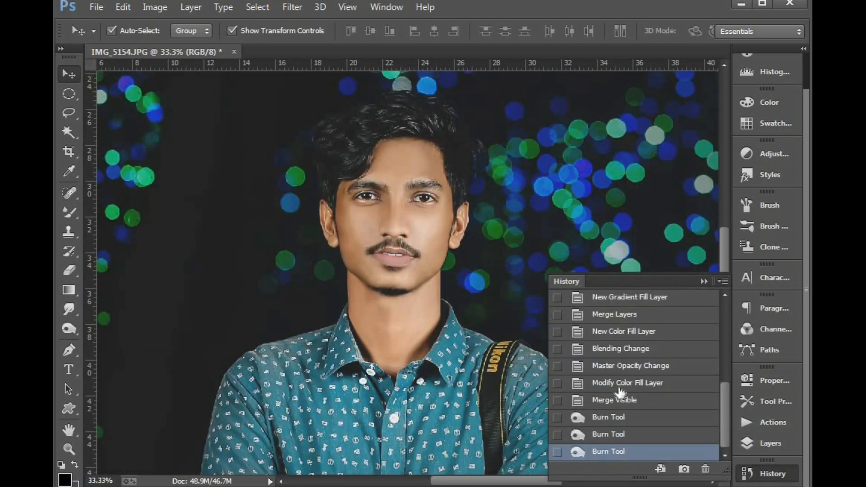
pyautogui.scroll(10, 619, 384)
pyautogui.click(594, 300)
pyautogui.press('Tab')
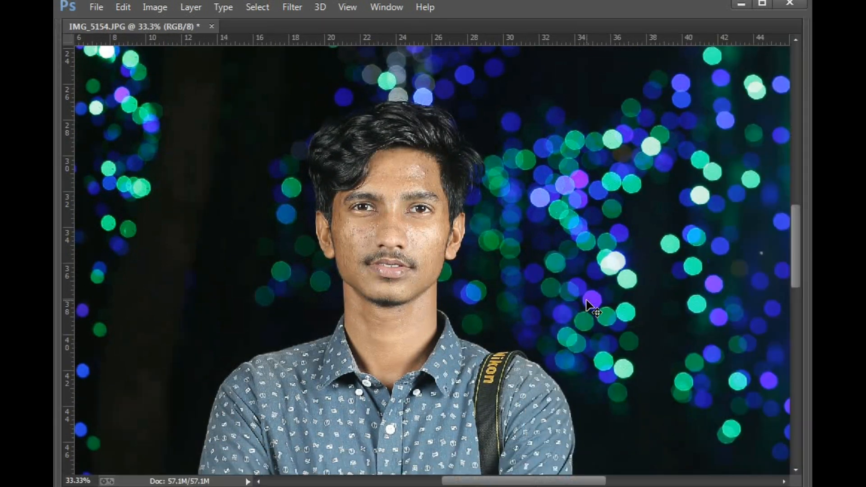
# Return to the retouched version and review the whole portrait and the face against the original
pyautogui.hotkey('ctrl', '0')
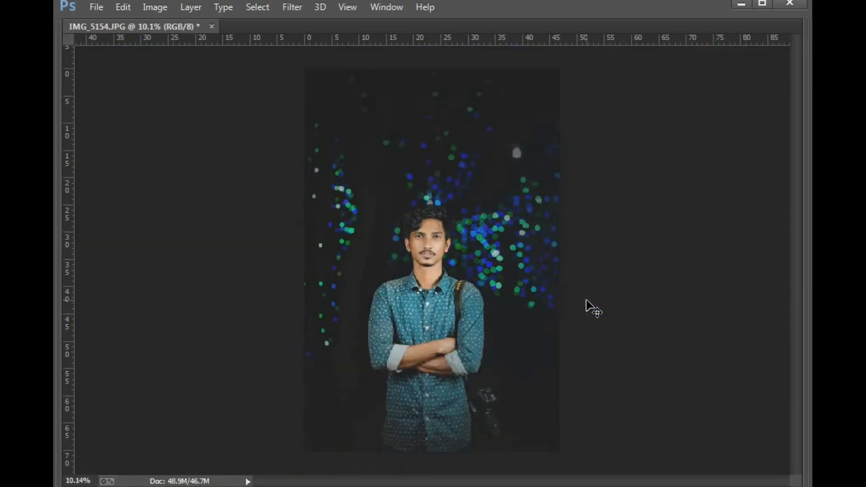
pyautogui.hotkey('ctrl', '+')
pyautogui.hotkey('ctrl', '+')
pyautogui.hotkey('ctrl', '+')
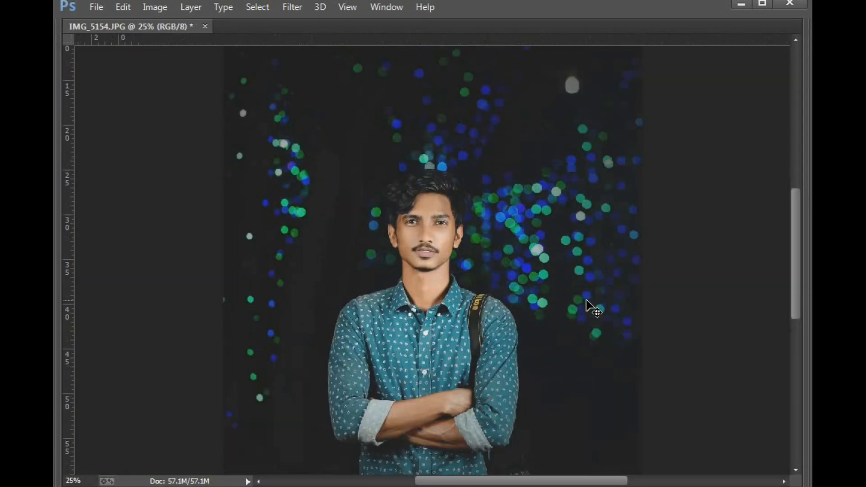
pyautogui.hotkey('ctrl', '+')
pyautogui.hotkey('ctrl', '+')
pyautogui.hotkey('ctrl', '0')
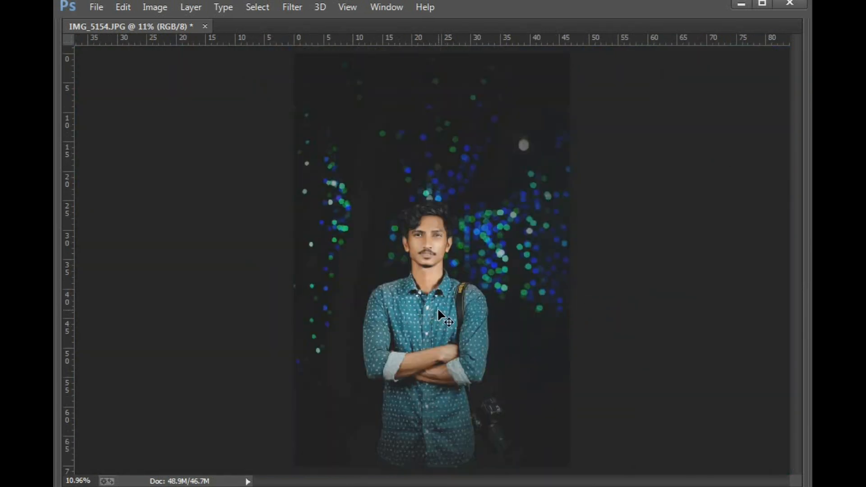
pyautogui.press('Tab')
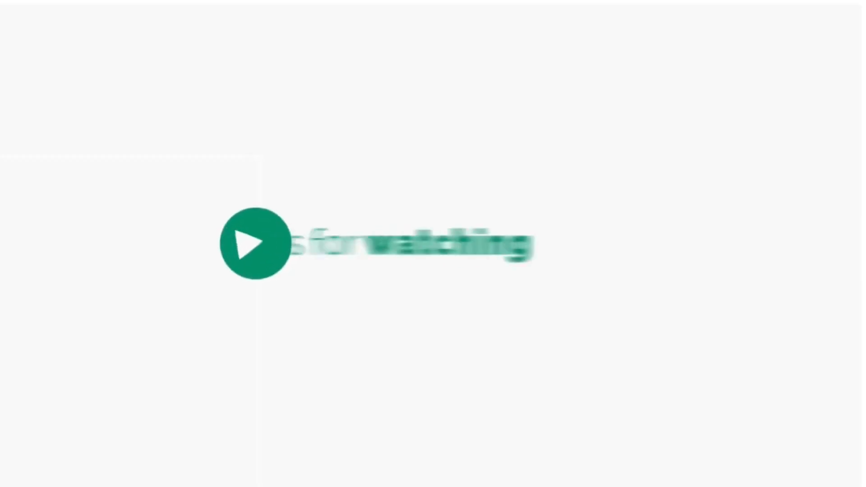